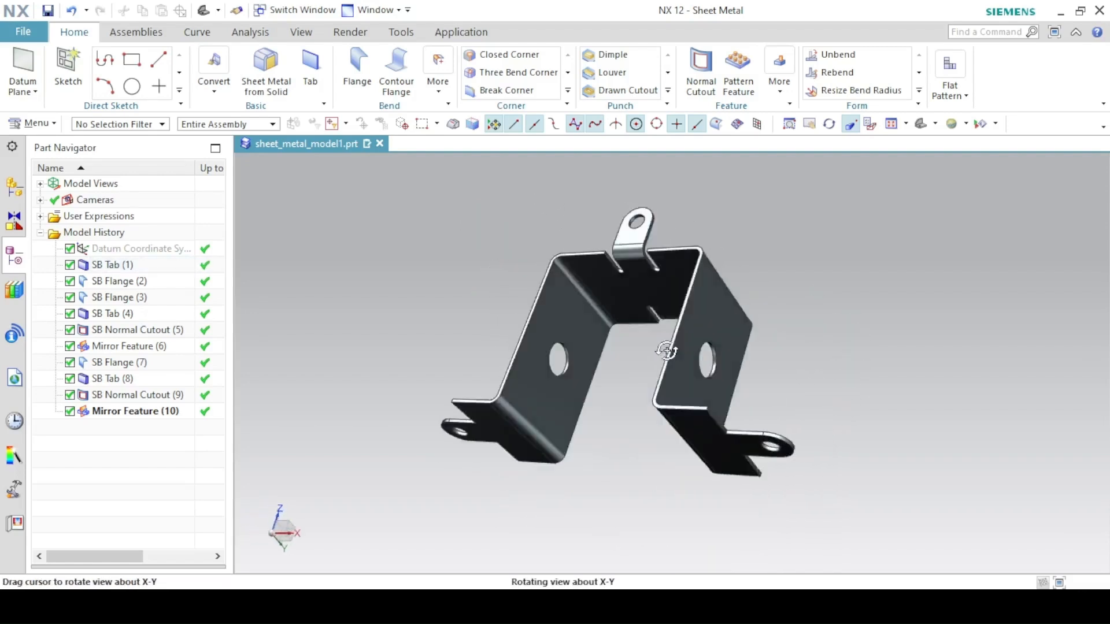
Review the bracket's views, dimensions and material notes in draft.pdf, then return to NX
click(921, 119)
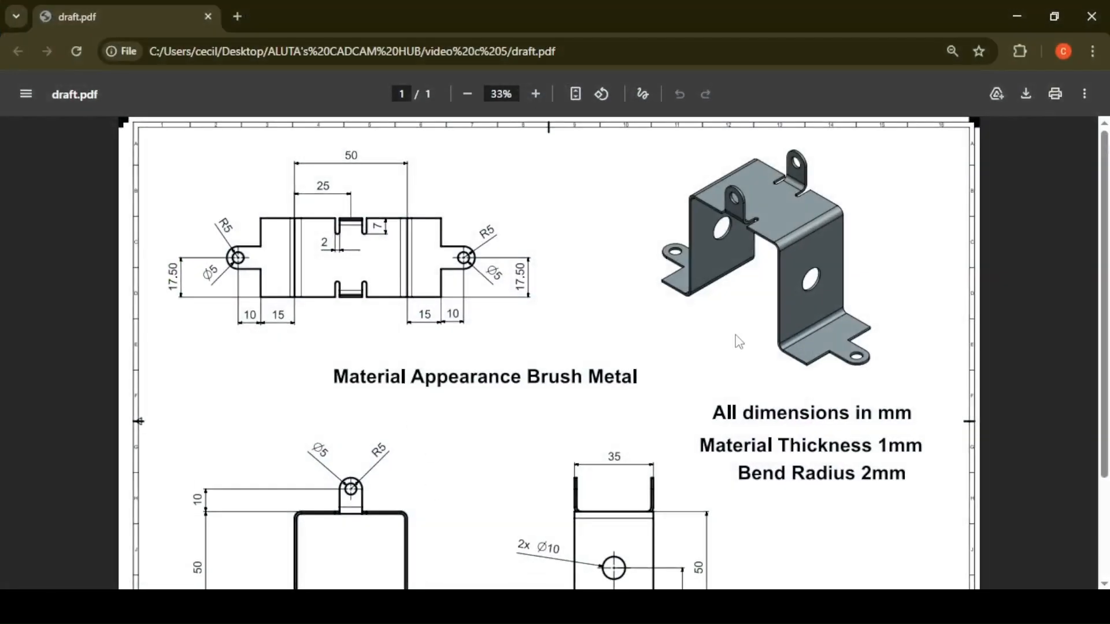
ctrl+scroll(738, 341, down, 1)
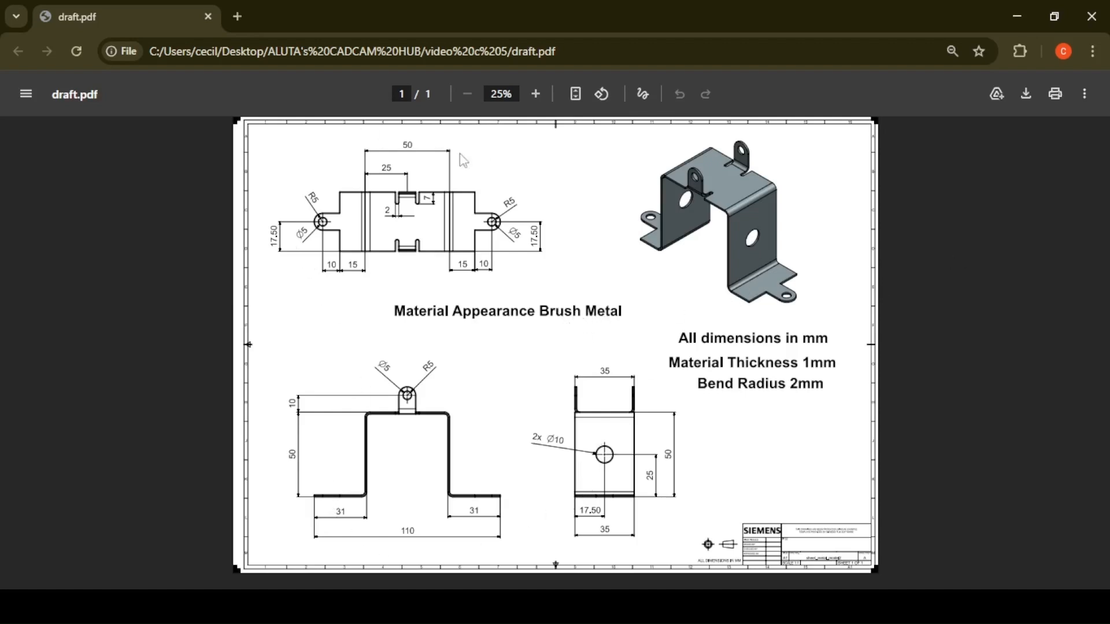
click(400, 581)
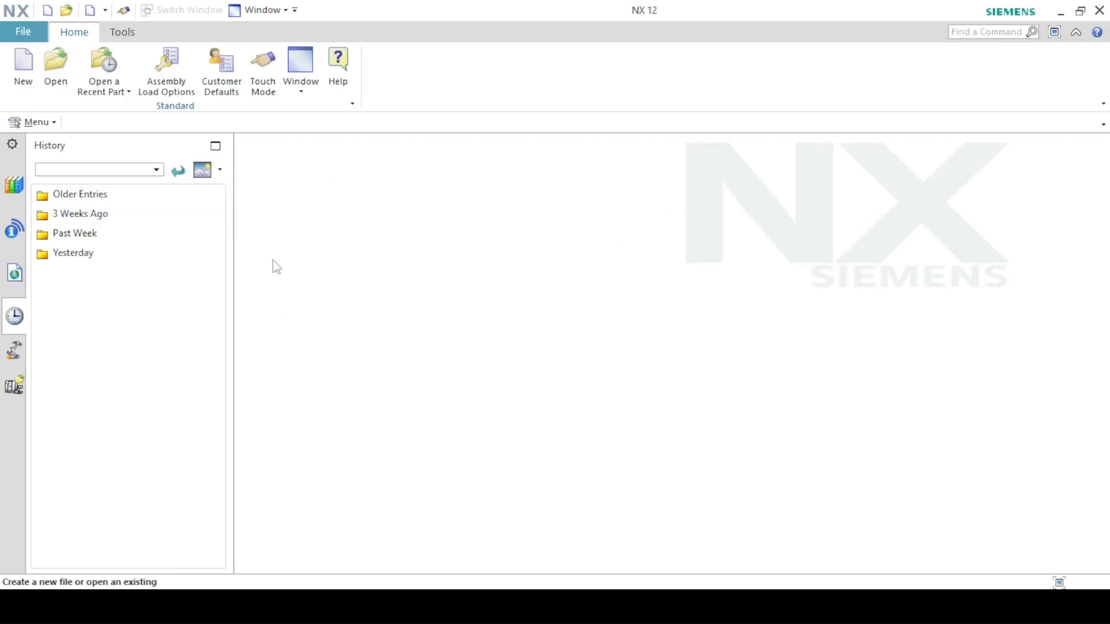
Create a new millimetre Sheet Metal part named sheet_metal_model1.prt in the Desktop's NX EXPORTS folder
click(25, 90)
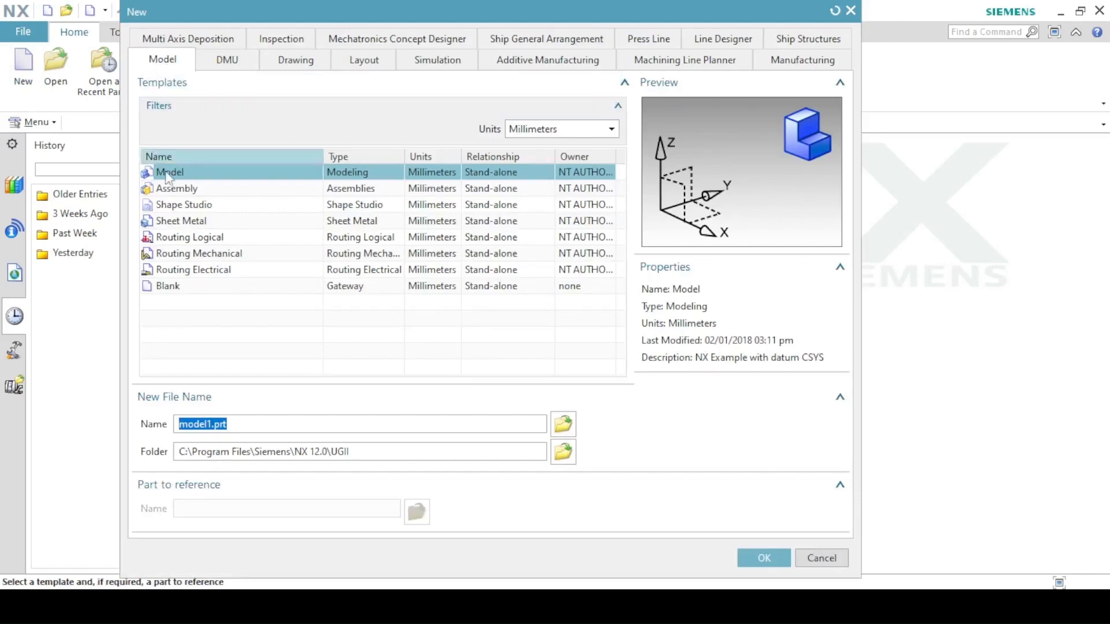
click(174, 222)
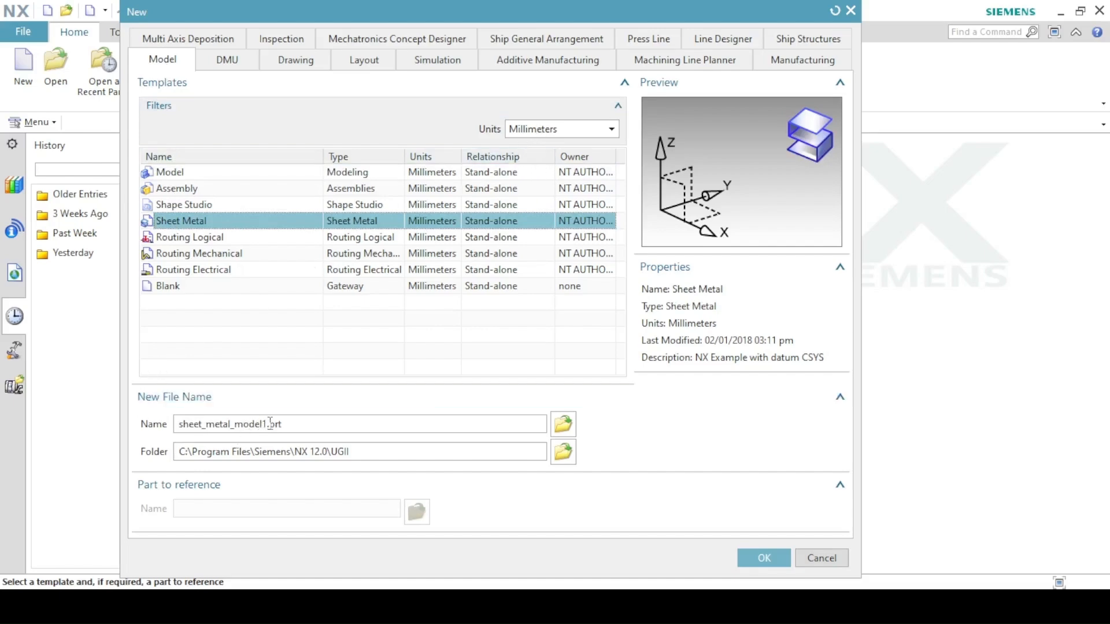
click(563, 452)
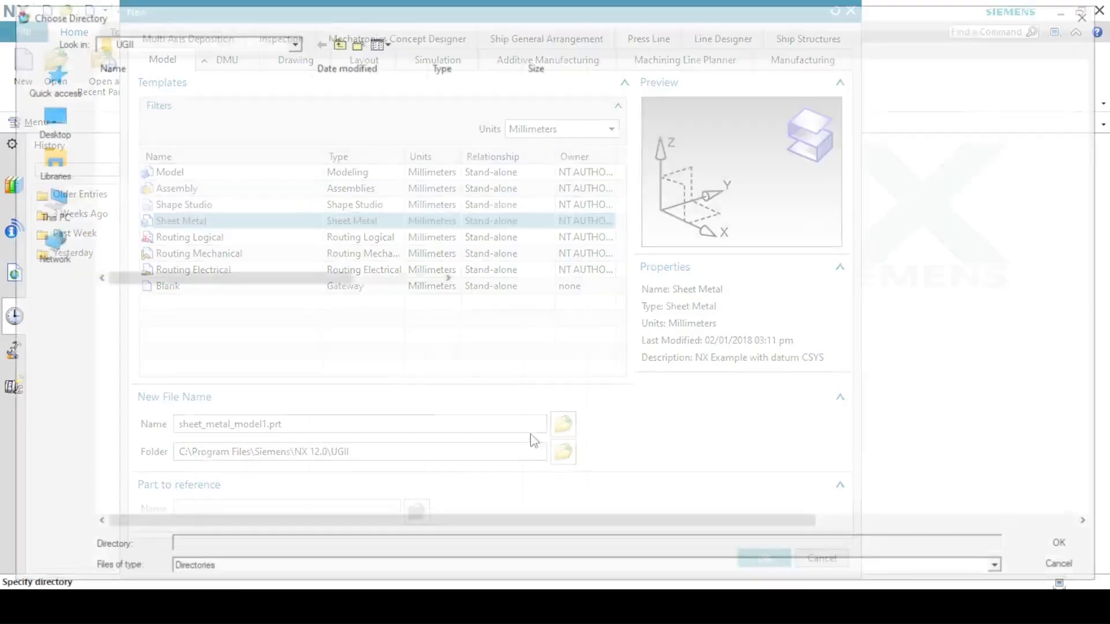
click(46, 119)
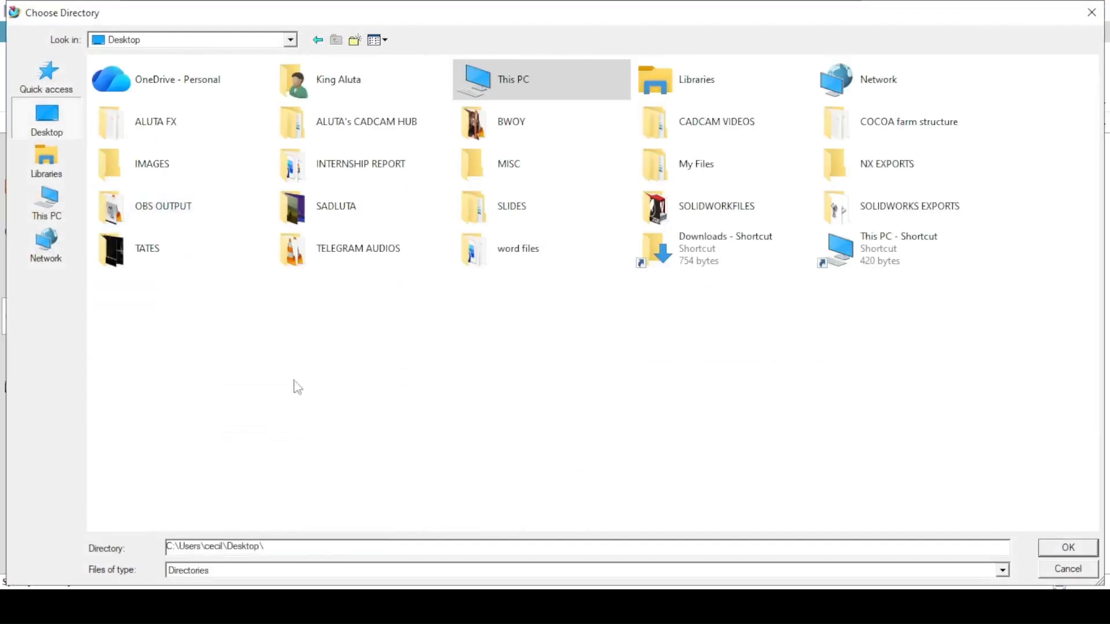
double_click(834, 167)
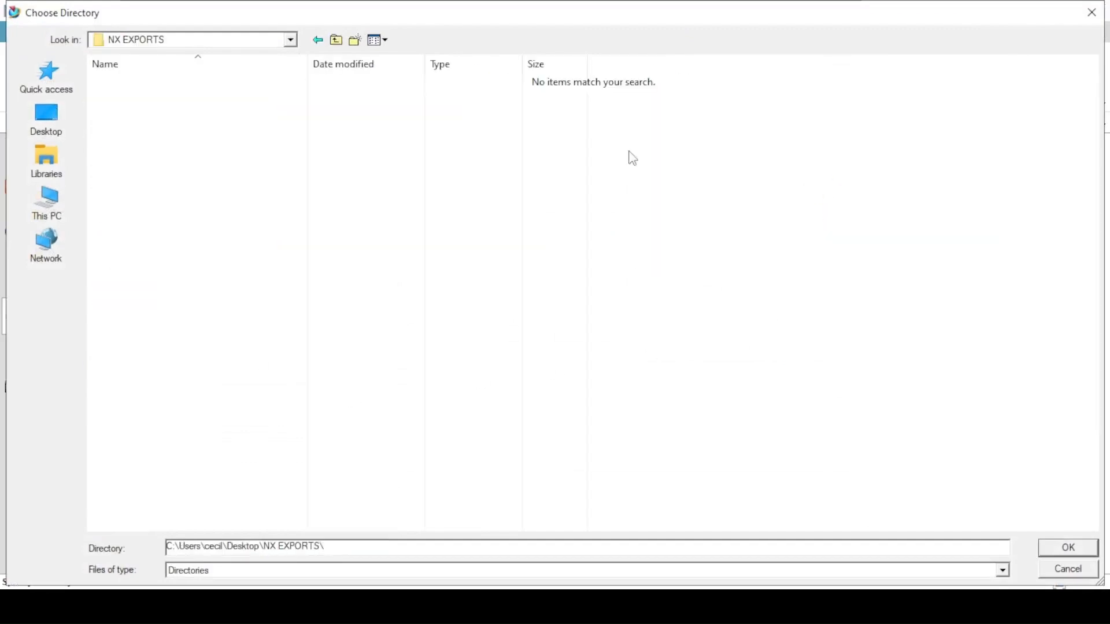
click(1068, 548)
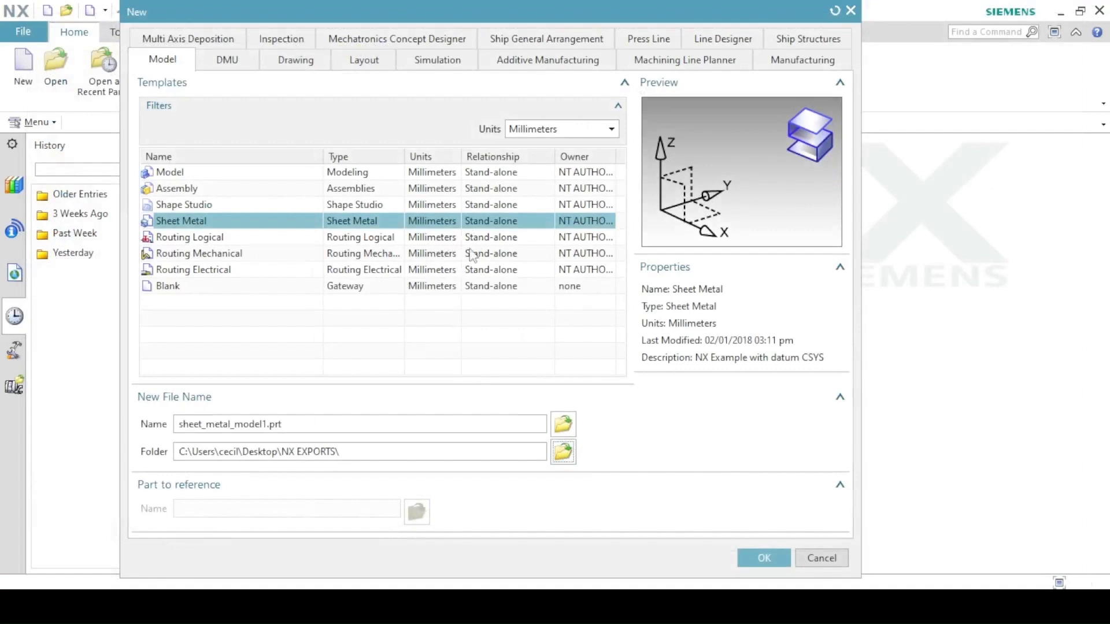
click(763, 558)
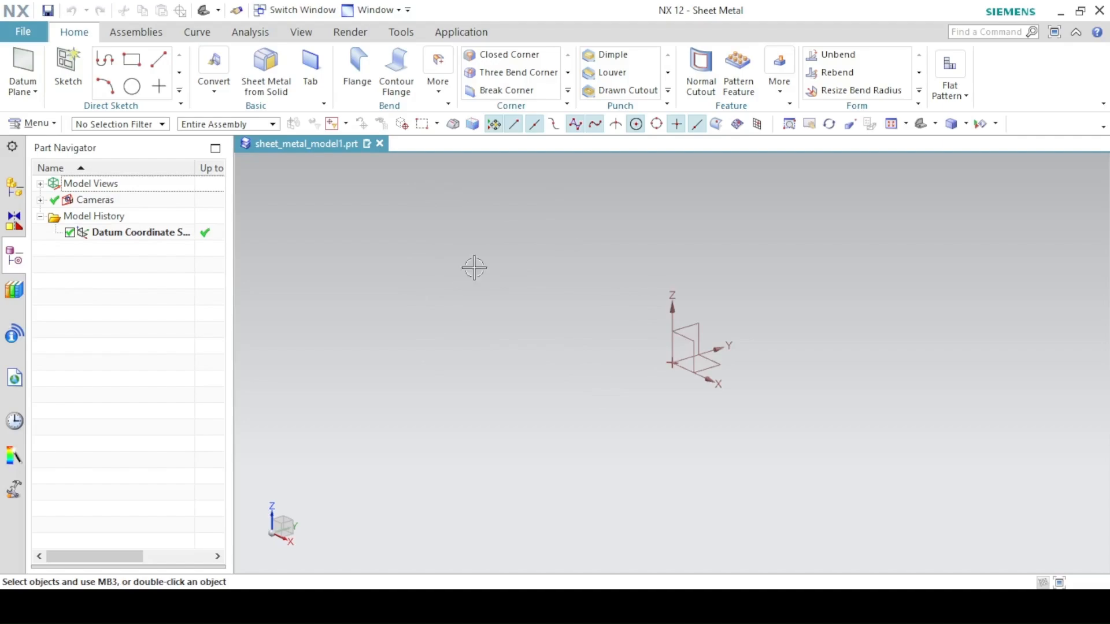
Set the global sheet metal preferences to 1 mm material thickness and 2 mm bend radius, following draft.pdf
key(alt+Tab)
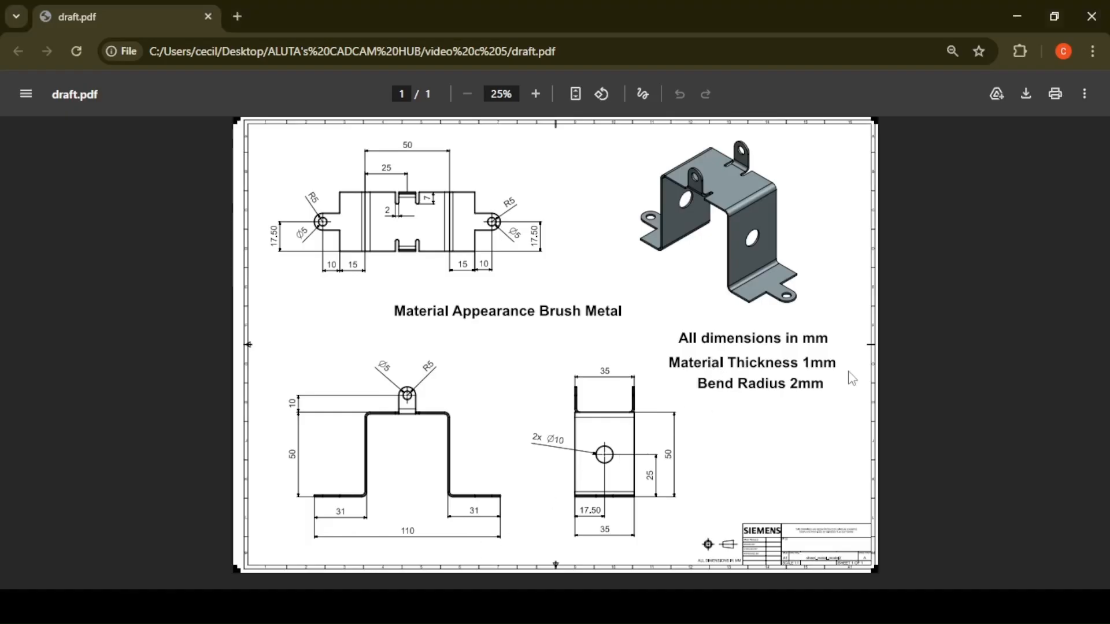
key(alt+Tab)
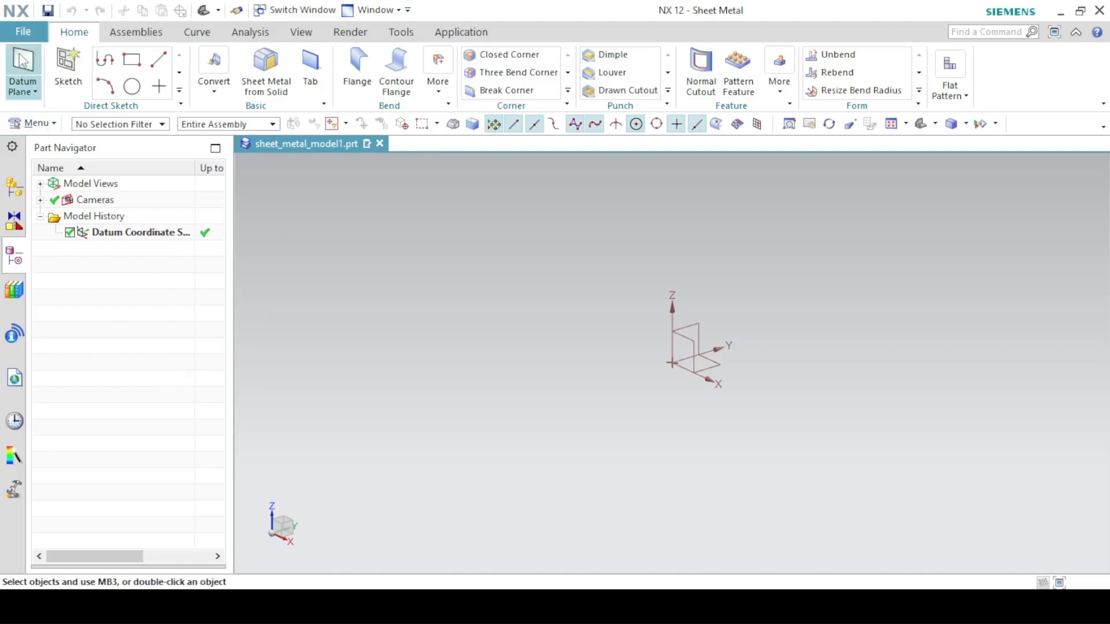
click(23, 32)
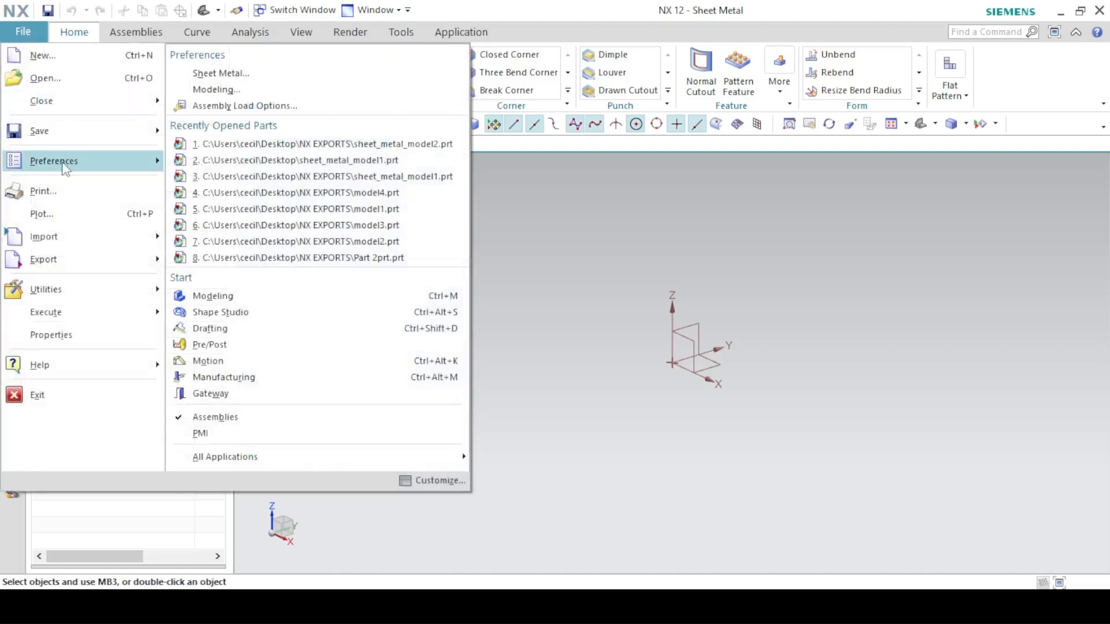
mouse_move(64, 167)
click(203, 78)
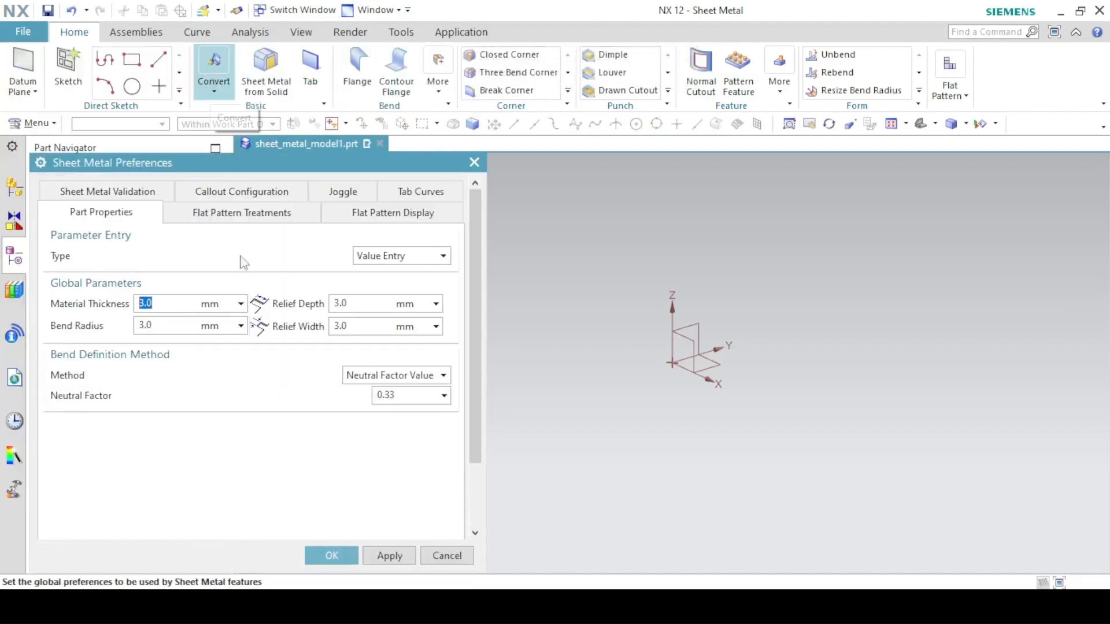
key(alt+Tab)
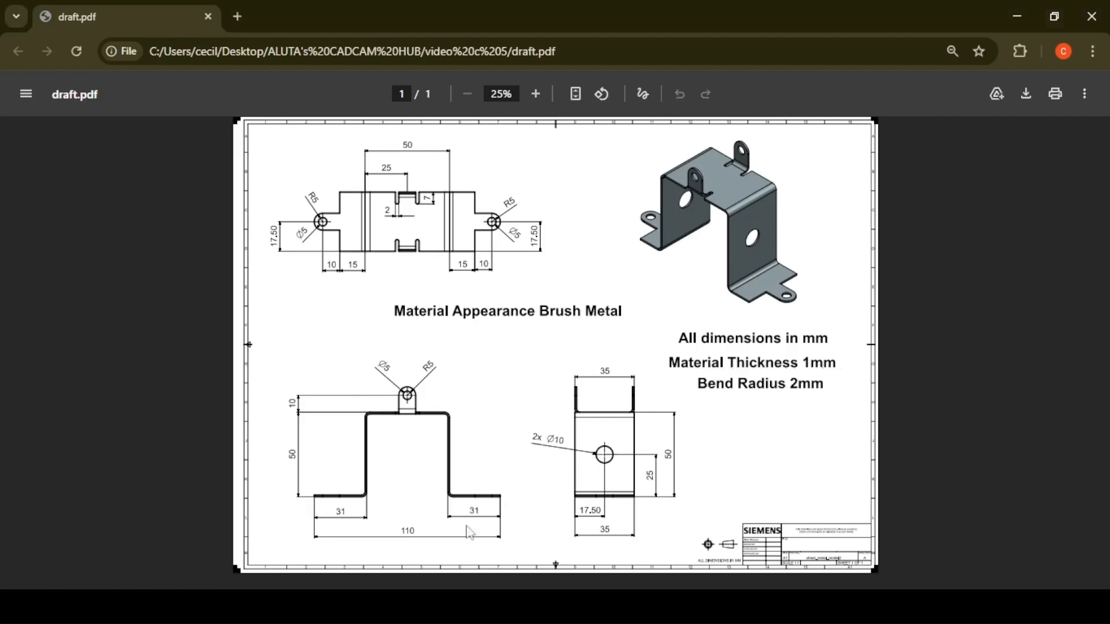
key(alt+Tab)
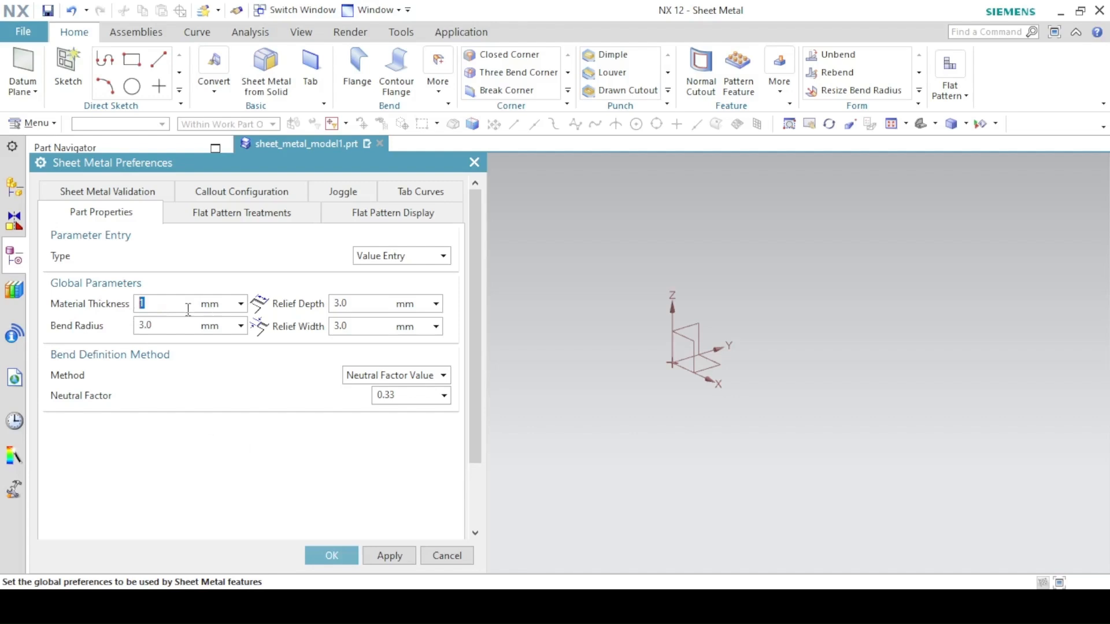
double_click(191, 326)
text(2)
Switch to draft.pdf and examine the relief notches beside the upright lugs and their depth and width dimensions
key(alt+Tab)
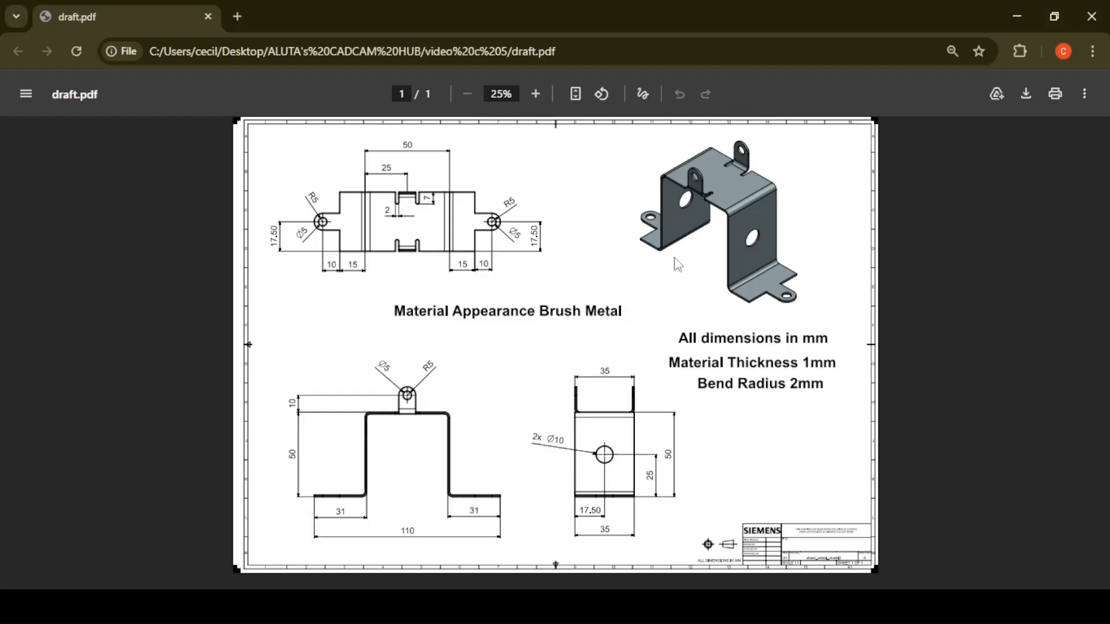
ctrl+scroll(736, 176, up, 2)
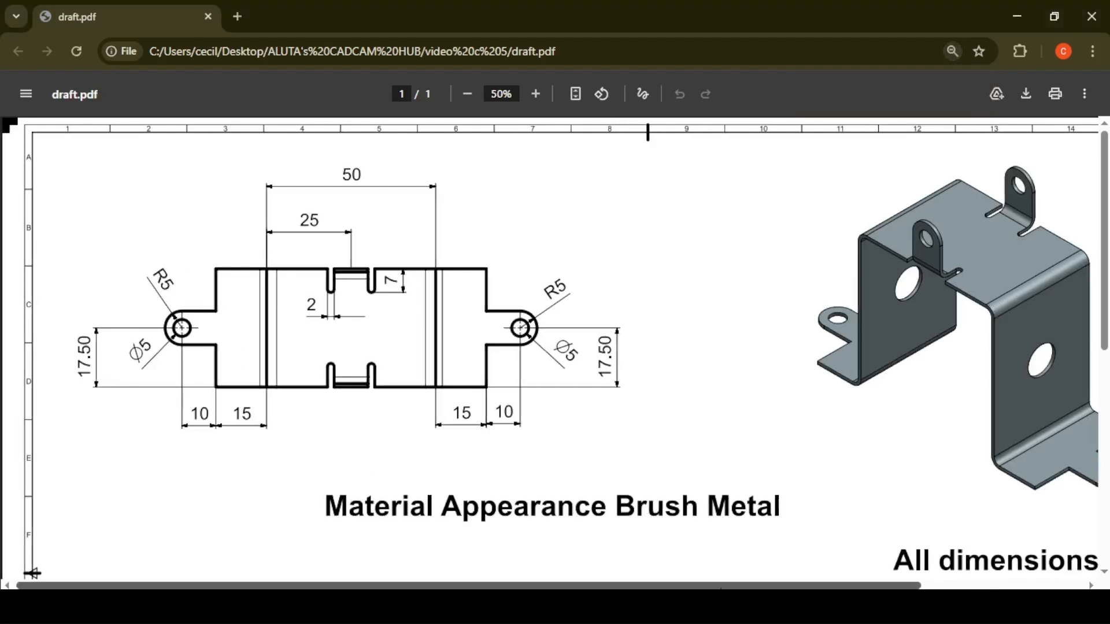
scroll(925, 280, right, 3)
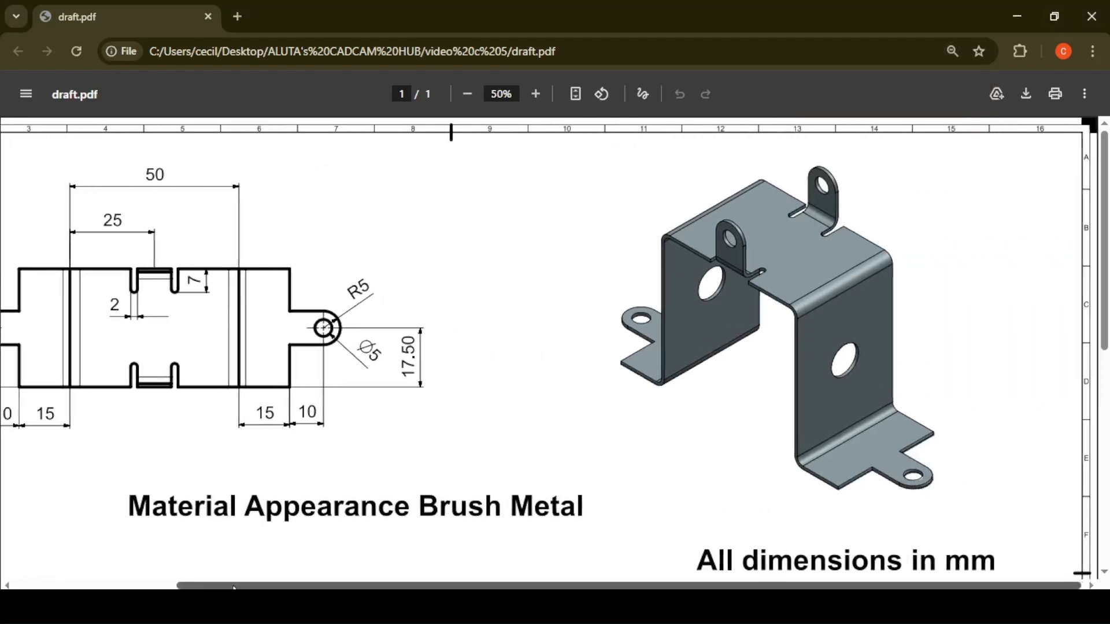
scroll(111, 551, left, 3)
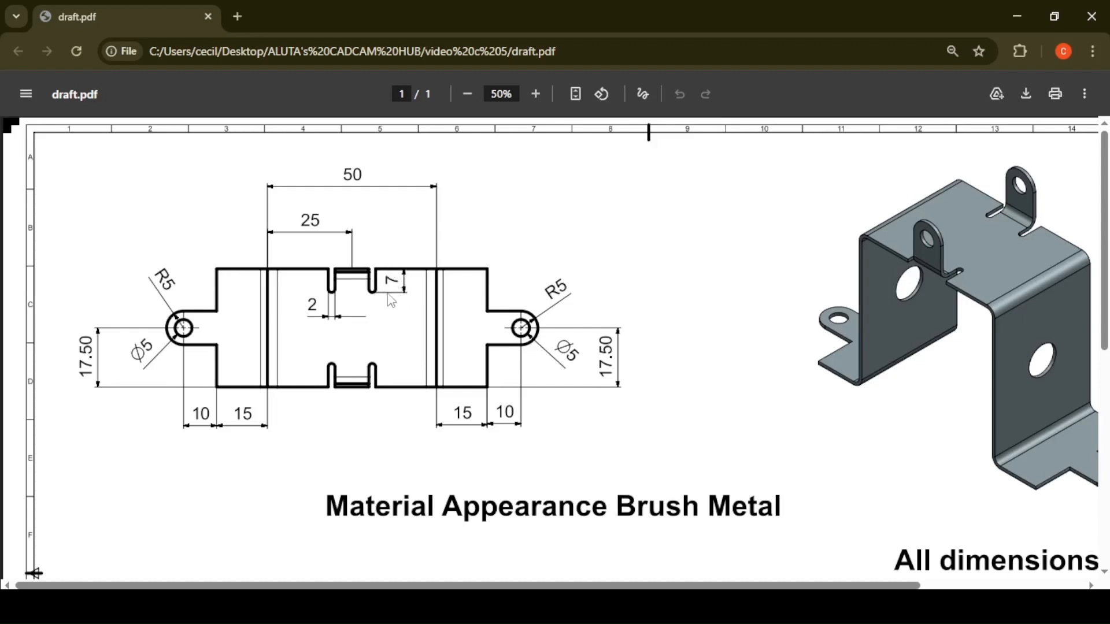
scroll(391, 300, down, 7)
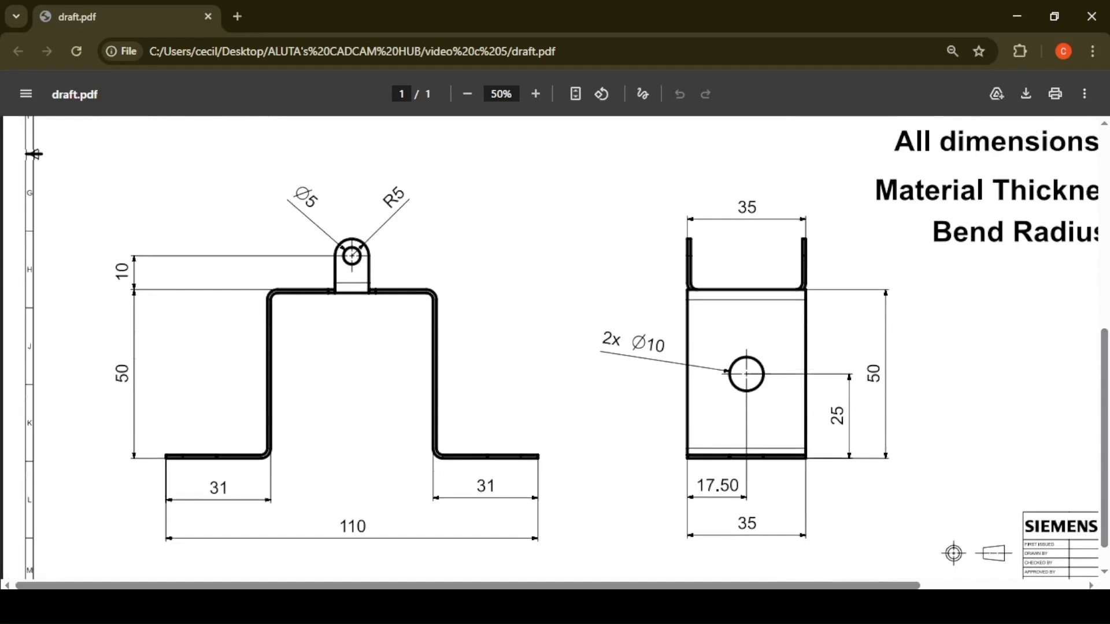
scroll(711, 493, right, 3)
scroll(1011, 236, up, 5)
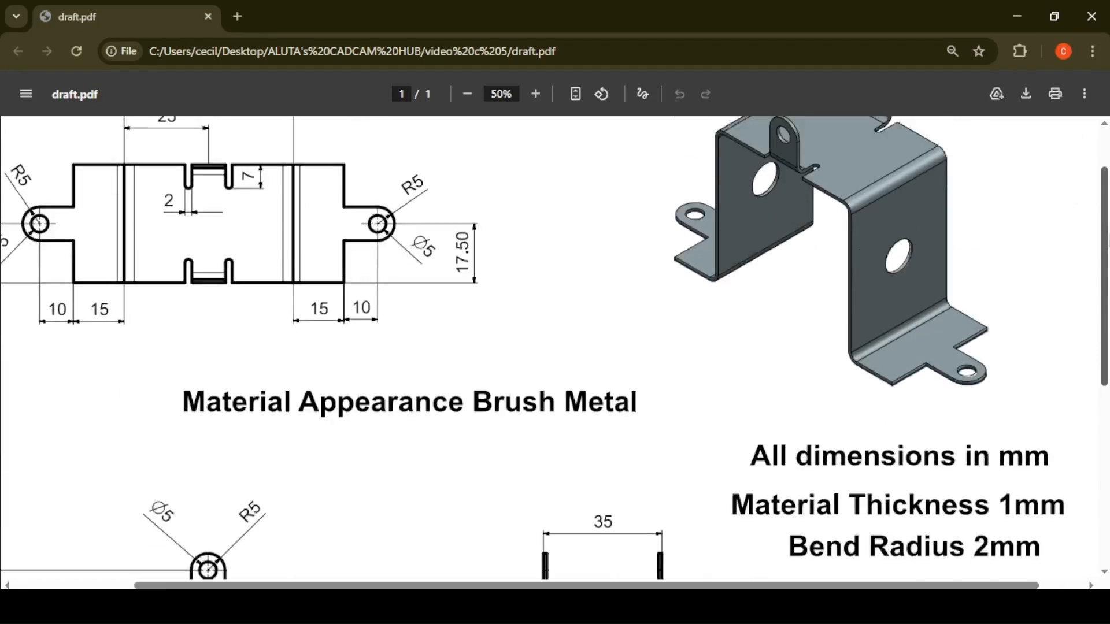
scroll(414, 293, up, 2)
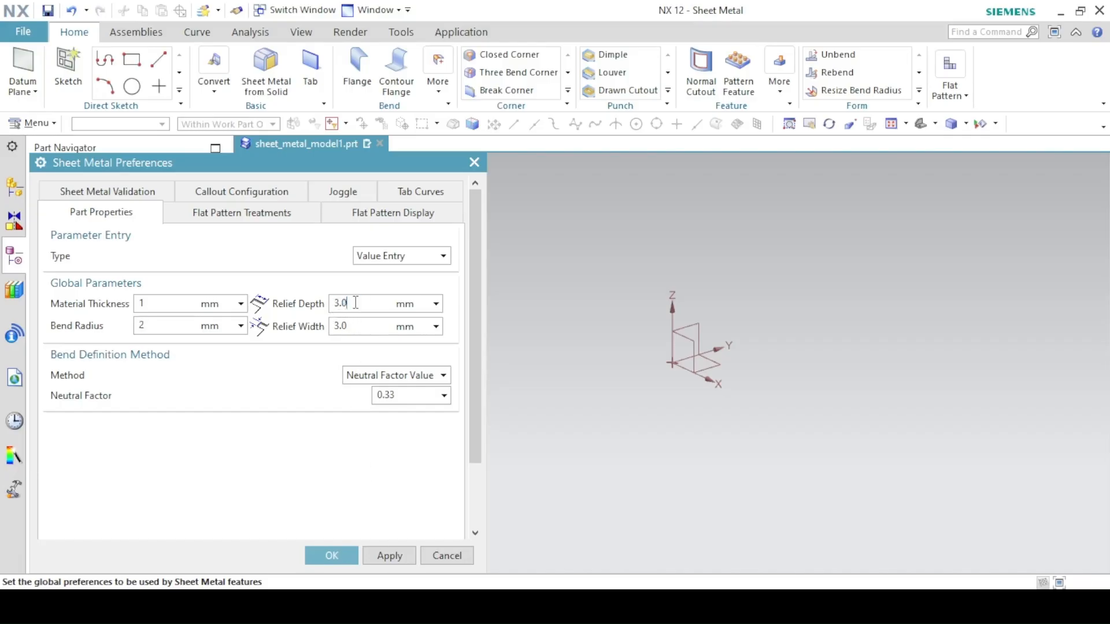
Set the relief depth to 5 mm and the relief width to 2 mm, and accept the sheet metal preferences
text(5)
click(359, 325)
text(2)
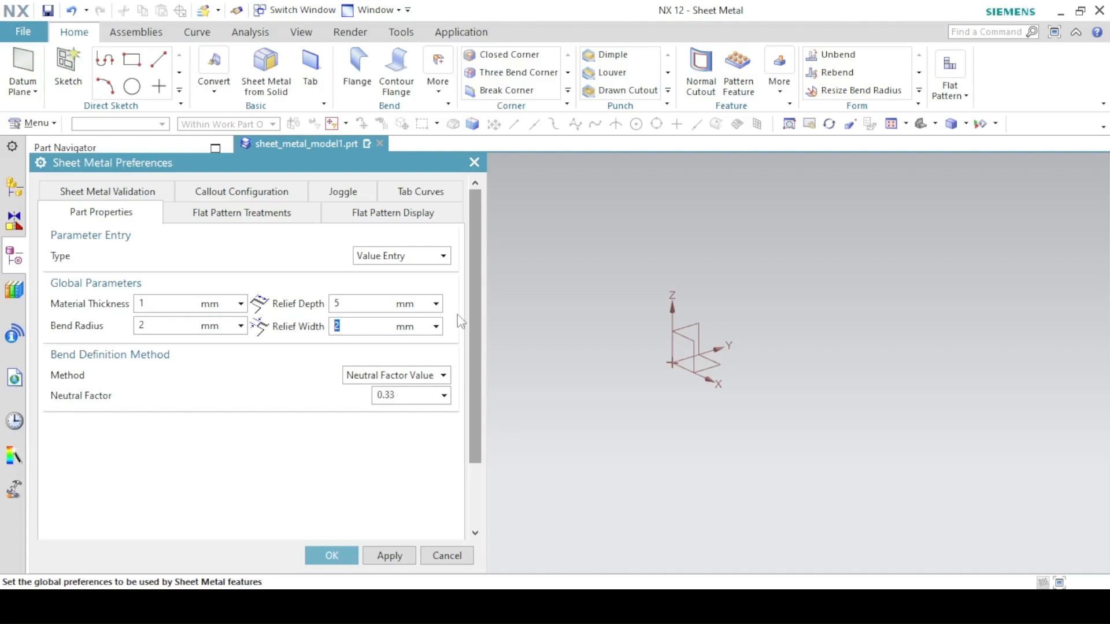
click(321, 552)
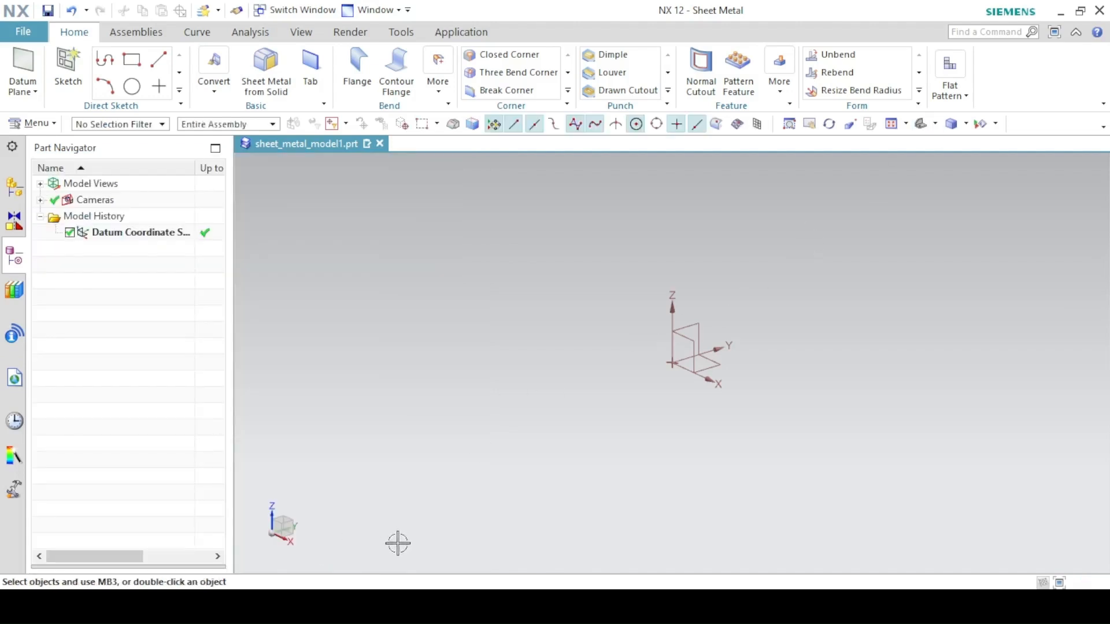
Start a base Tab feature of 1 mm thickness and open its section sketch on the XY plane
key(alt+Tab)
ctrl+scroll(474, 523, down, 2)
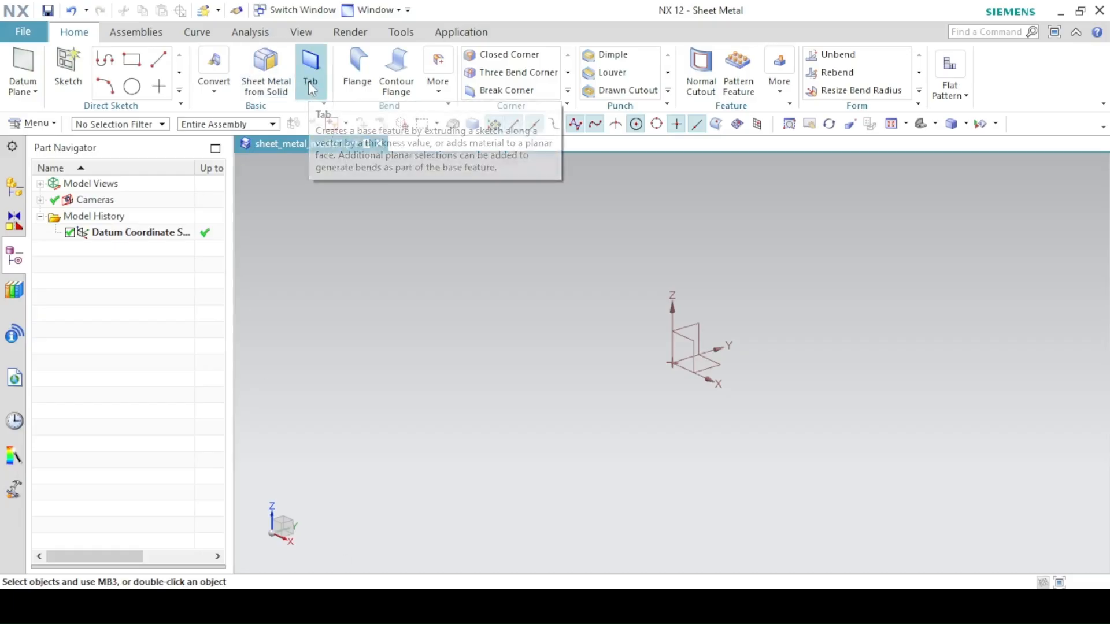
click(308, 82)
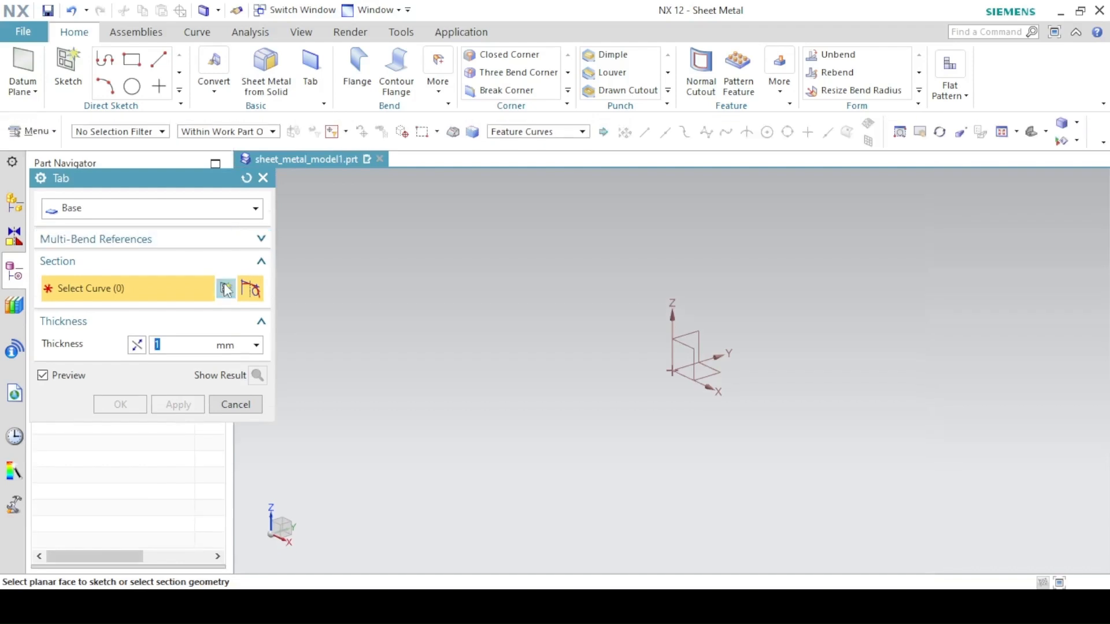
click(225, 278)
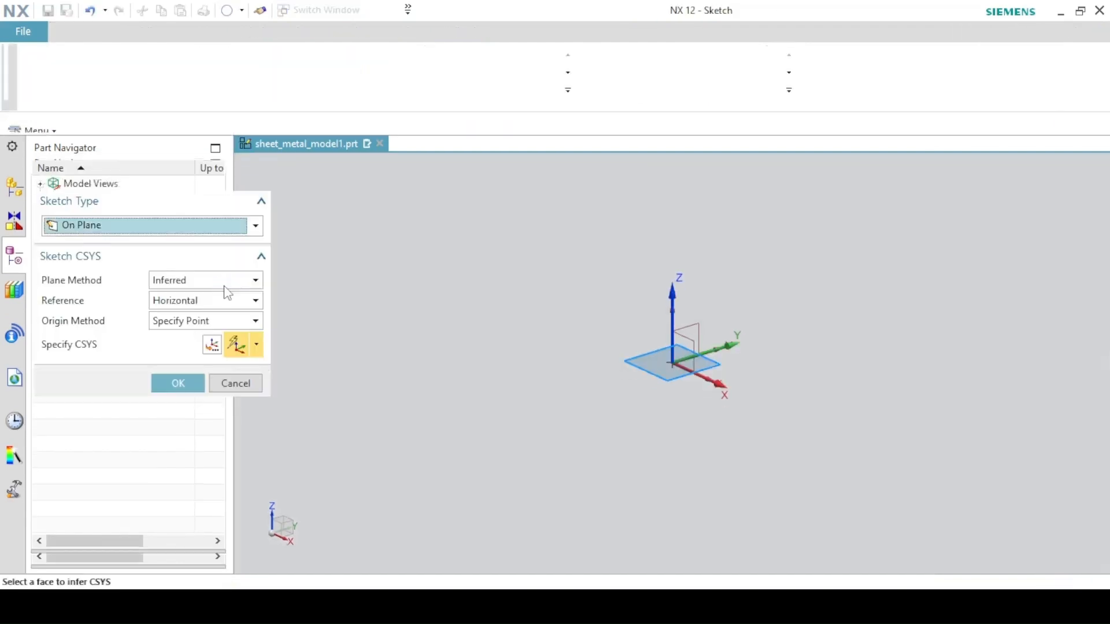
click(188, 371)
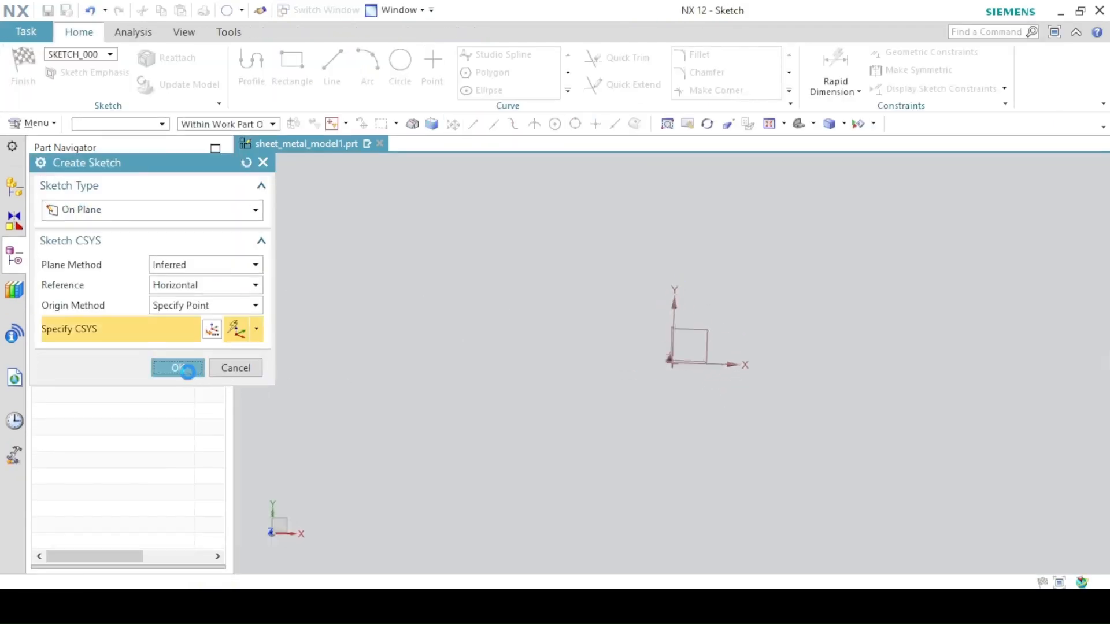
Sketch a rectangle centred on the origin, about 184 mm wide and 116 mm high
click(284, 69)
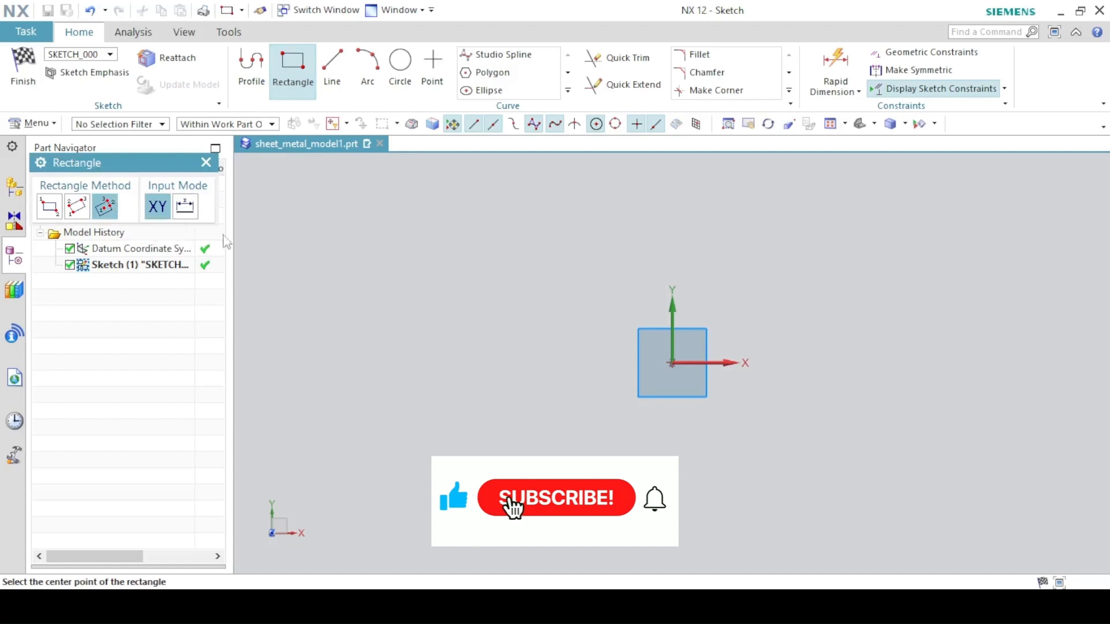
click(671, 363)
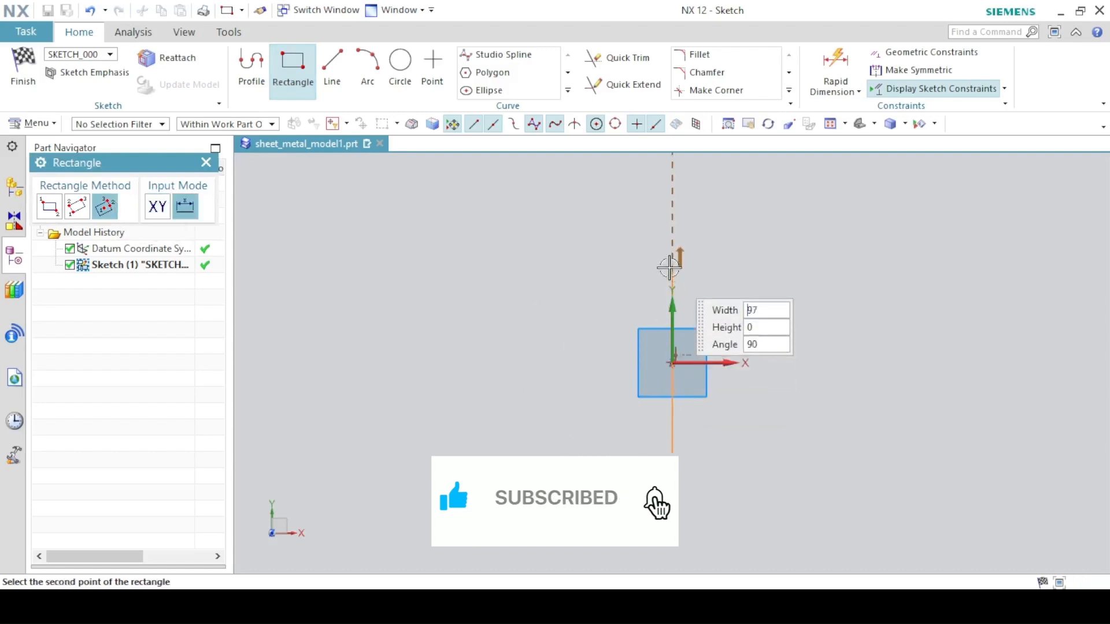
click(521, 243)
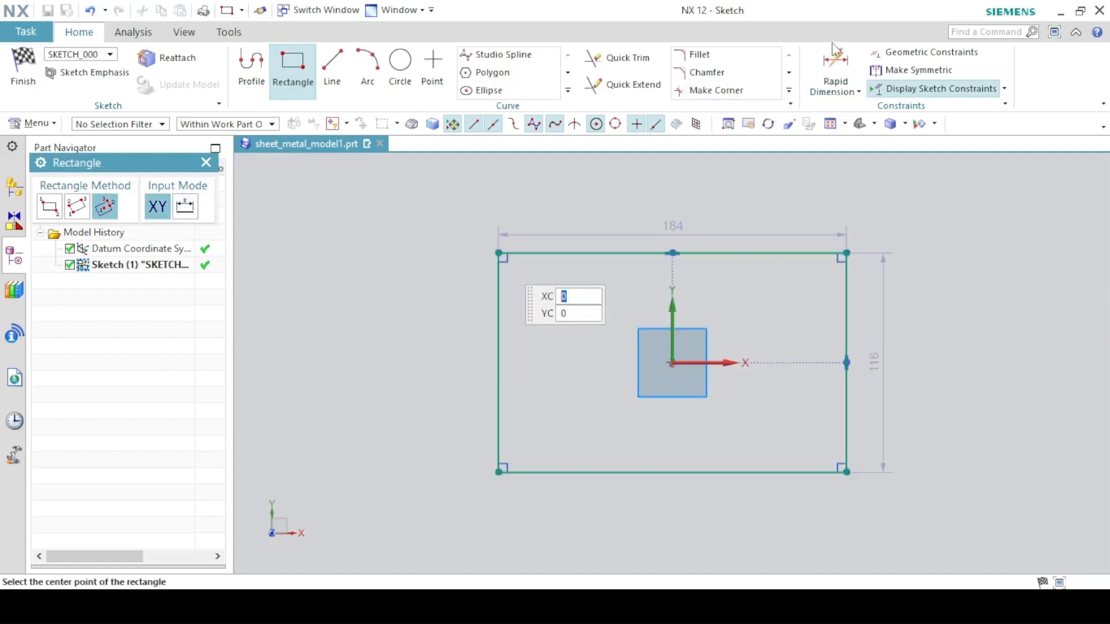
Dimension the sketched rectangle to 50 mm wide and 35 mm high with Rapid Dimension
key(d)
click(714, 251)
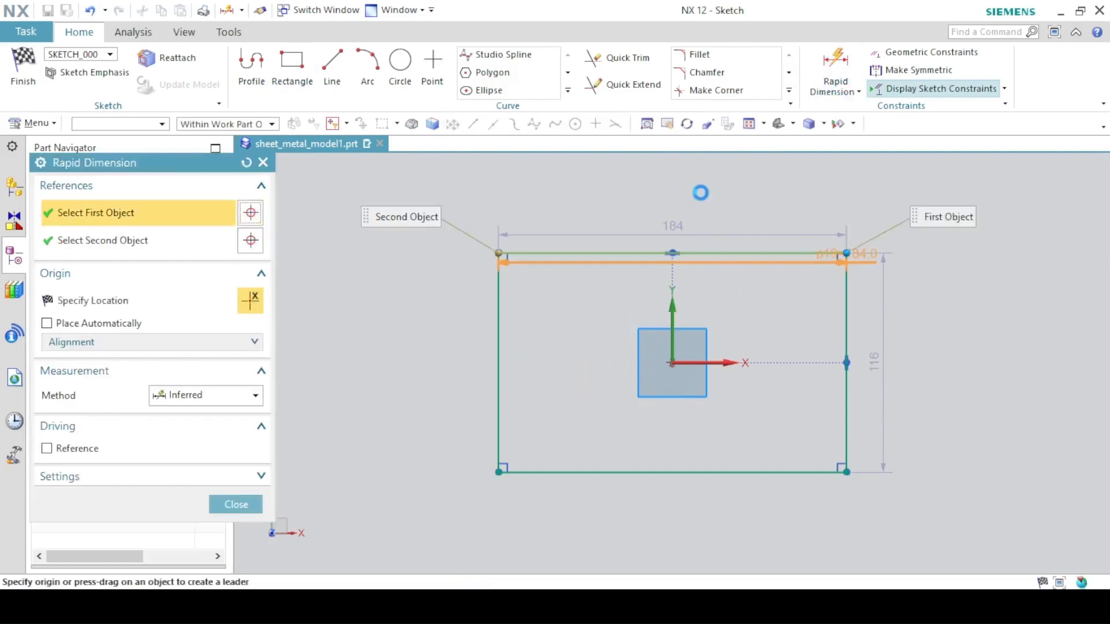
click(700, 191)
text(50)
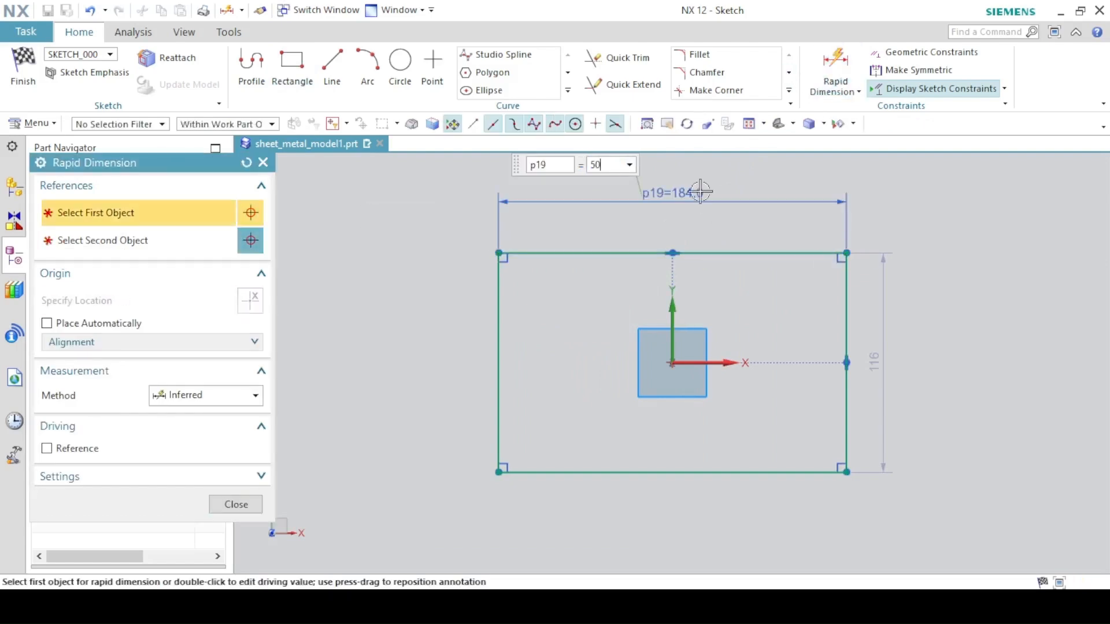
key(Return)
click(722, 345)
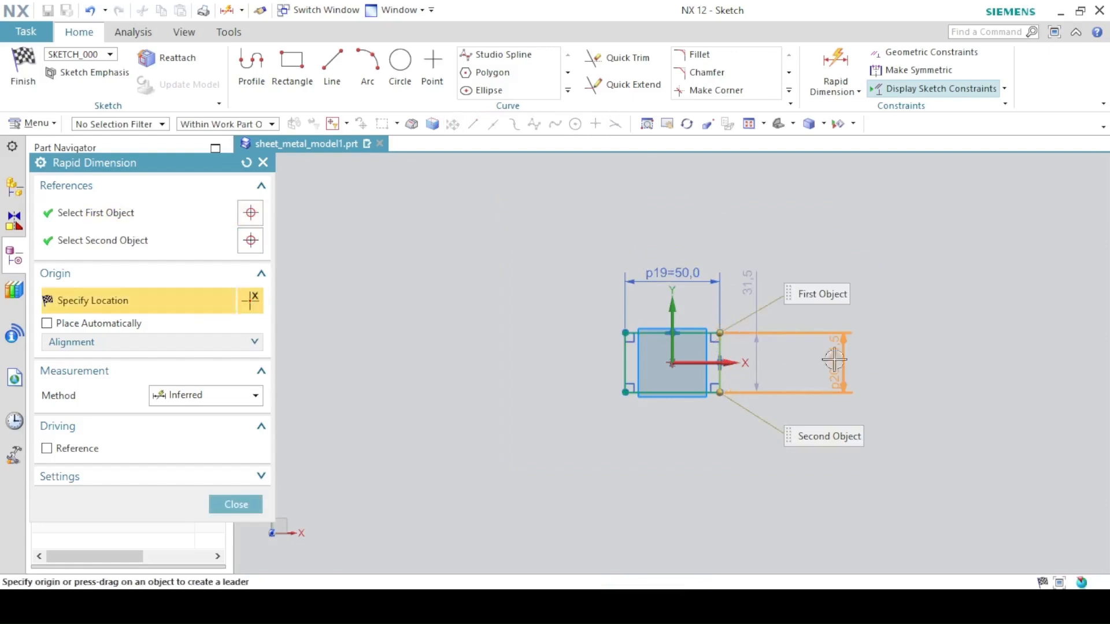
click(832, 361)
text(35)
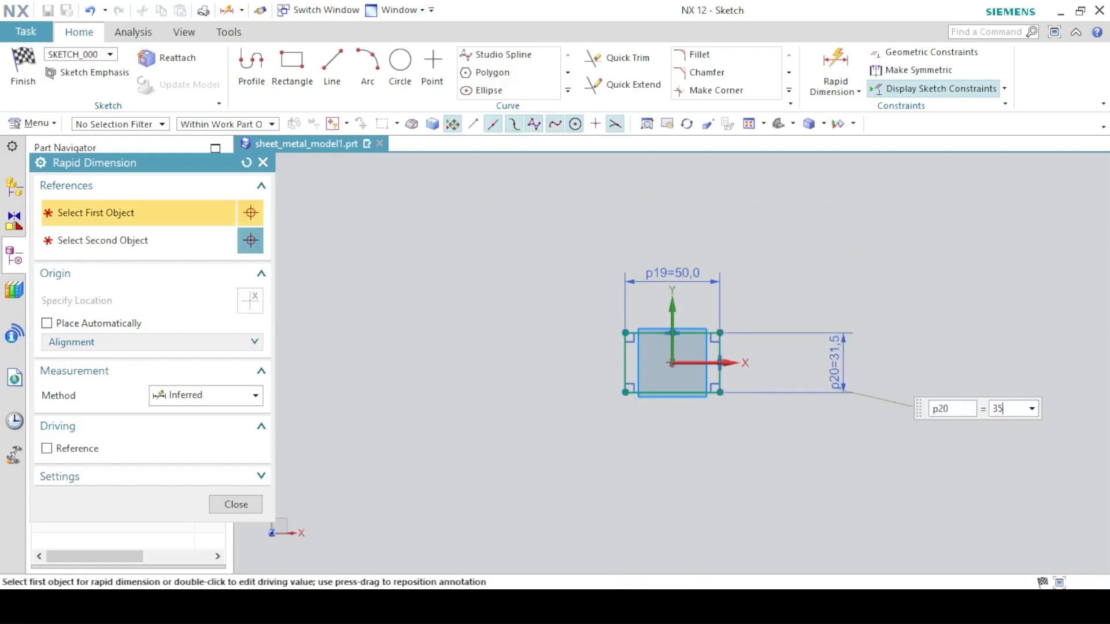
key(Return)
click(236, 505)
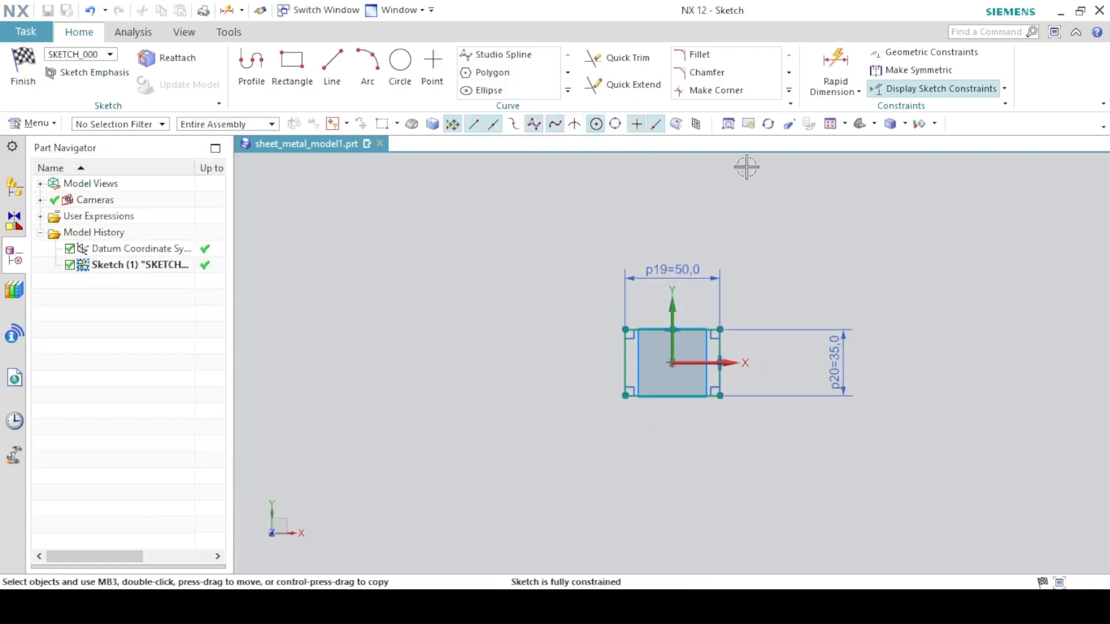
Finish the section sketch and create the base tab with 1 mm thickness
key(ctrl+f)
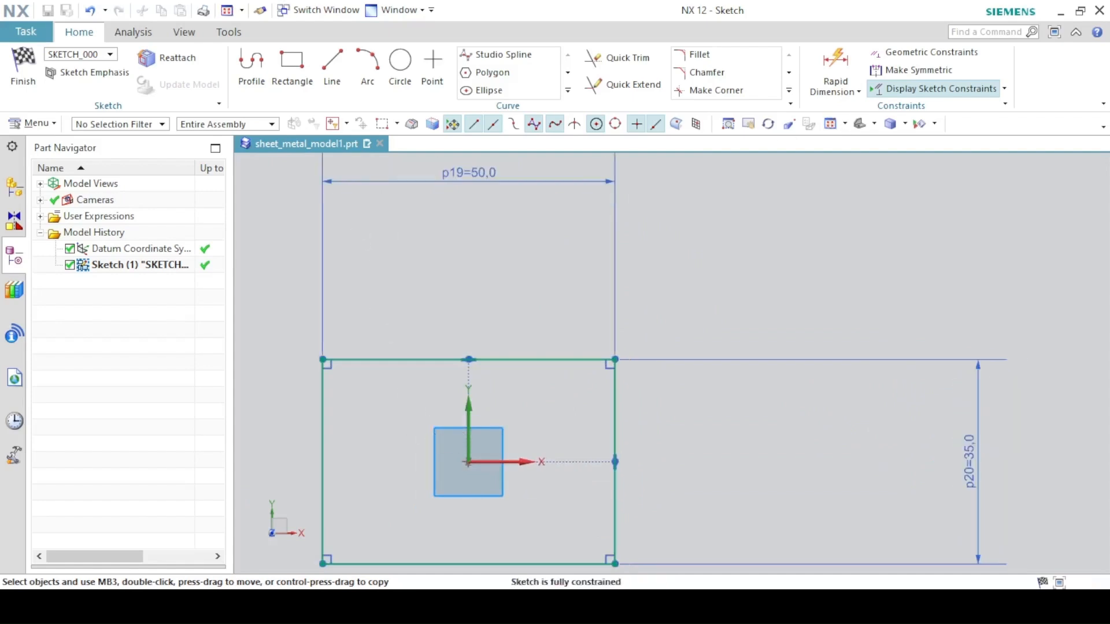
click(23, 69)
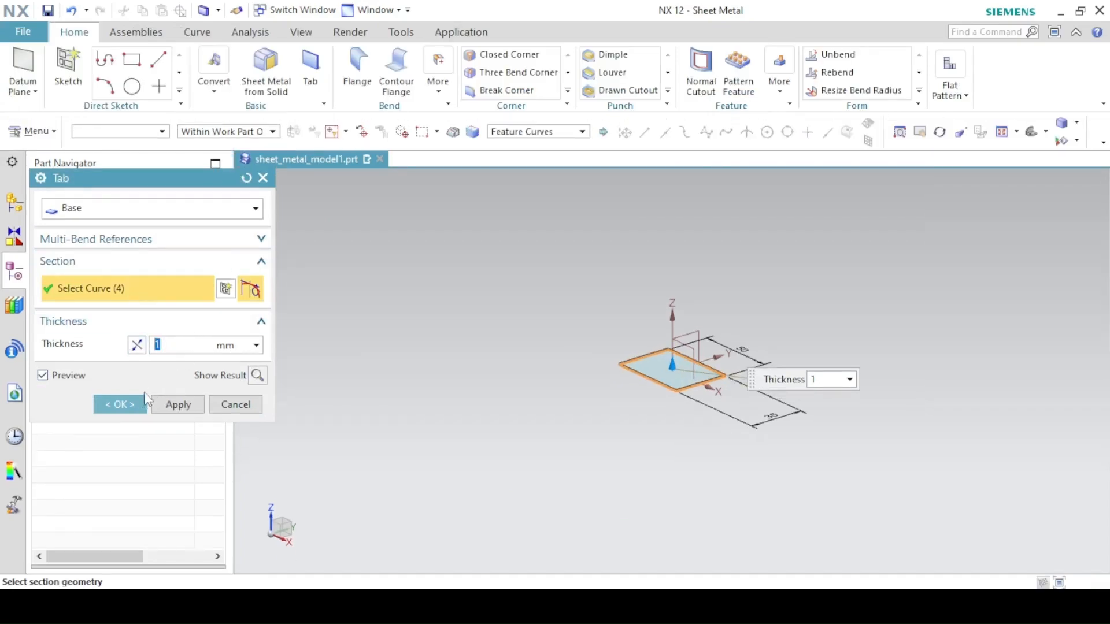
click(133, 407)
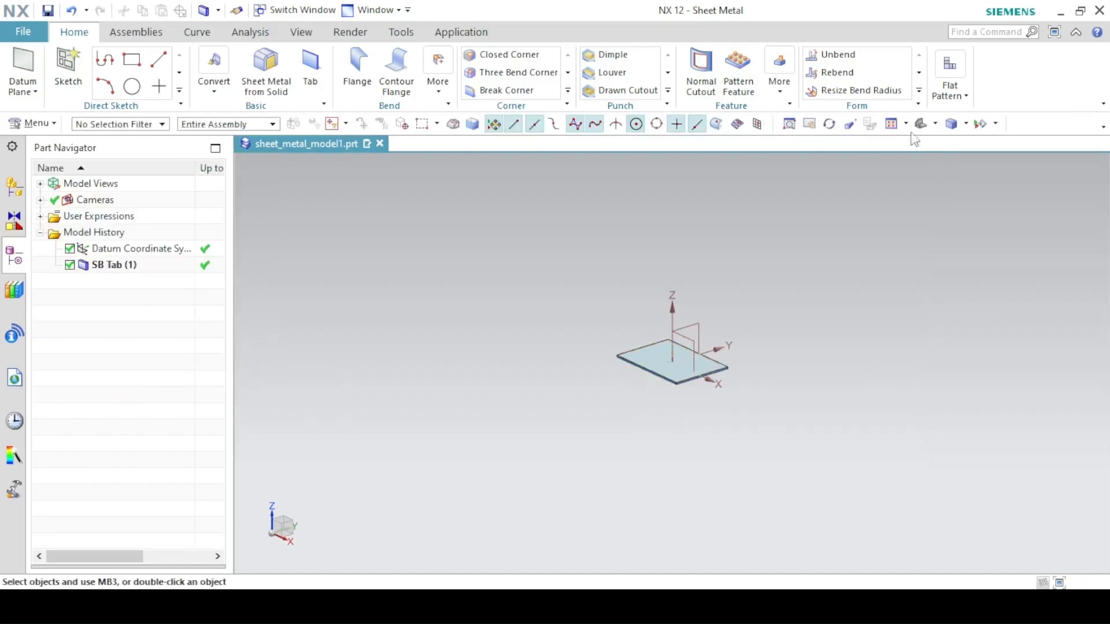
Start a Flange feature with the Full width option on the two opposite 35 mm edges of the tab, bending downward
click(923, 126)
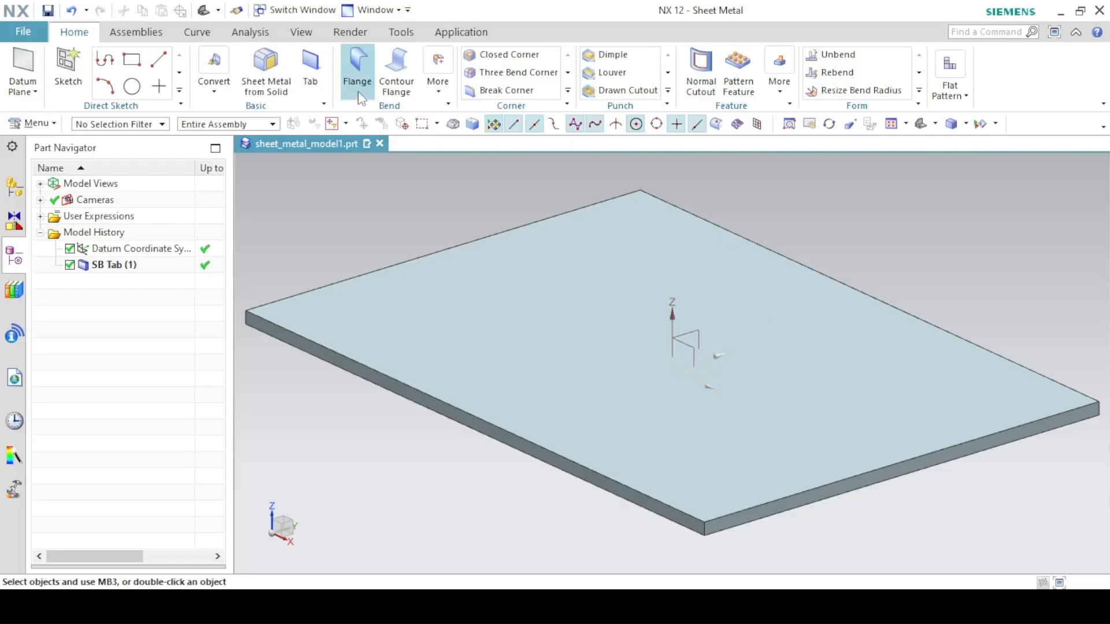
click(357, 76)
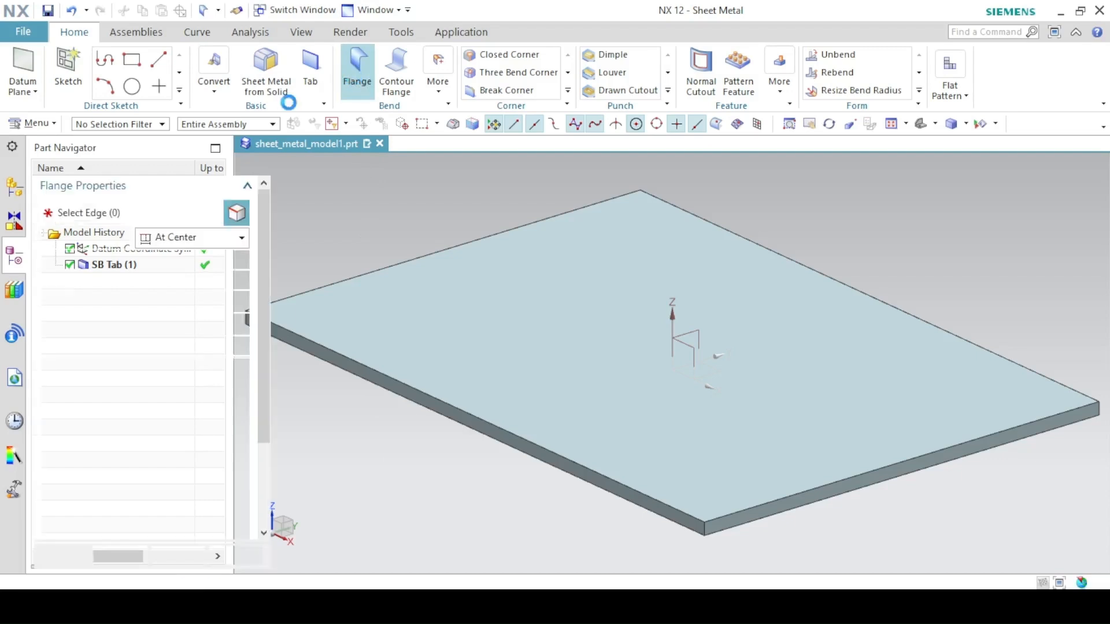
click(186, 255)
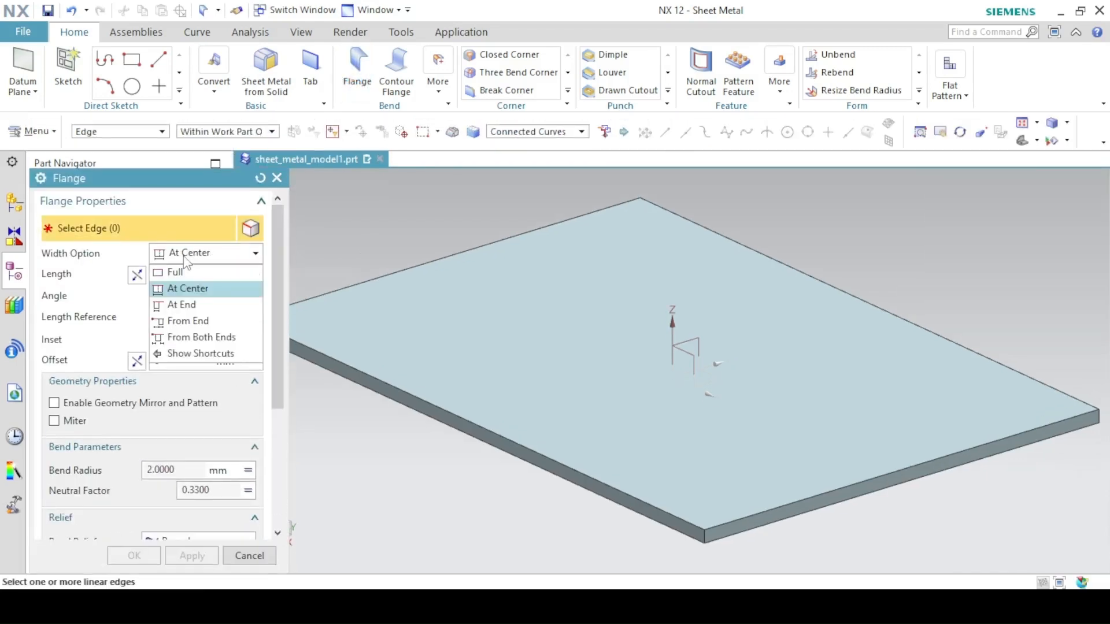
click(174, 272)
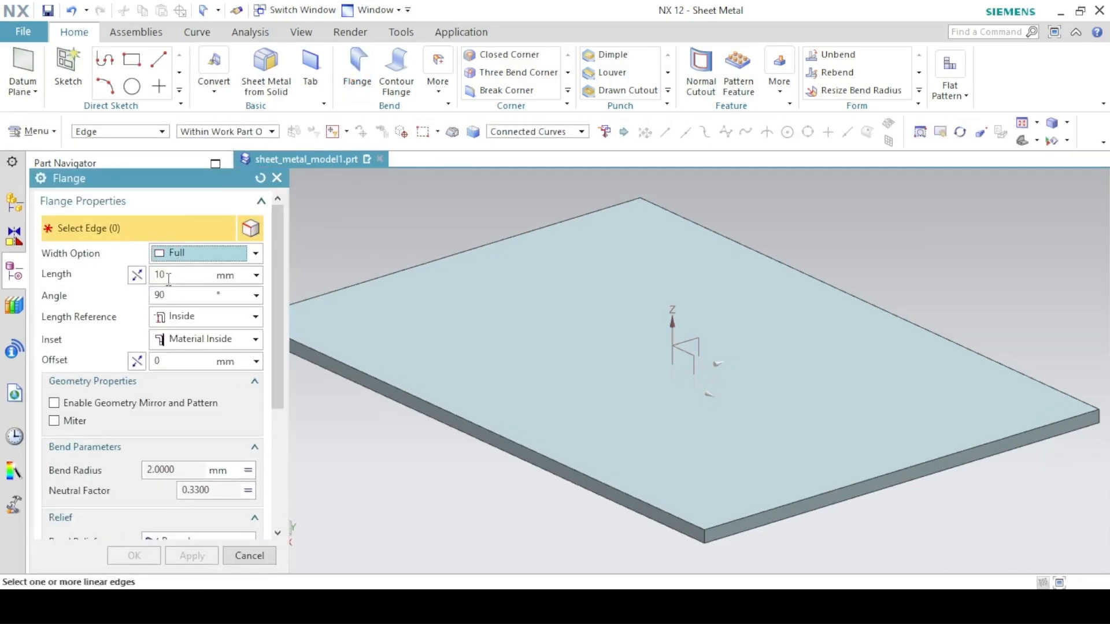
click(810, 518)
middle_drag(459, 341, 587, 347)
click(602, 240)
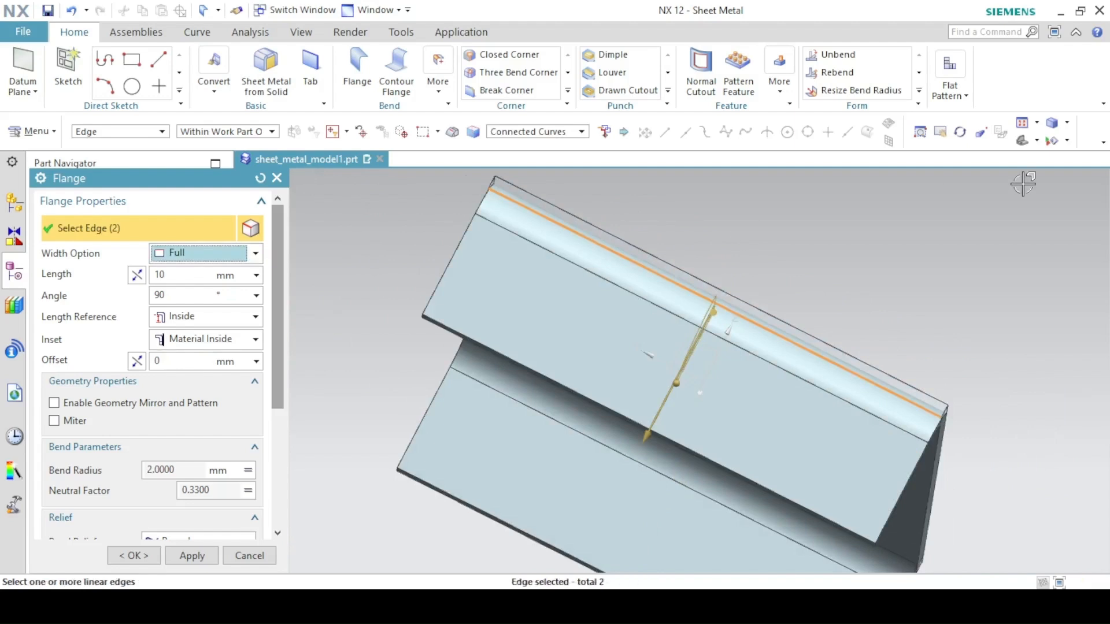
Check the leg height in draft.pdf, return to NX and set the flange length to 50 mm
click(1036, 141)
click(1059, 184)
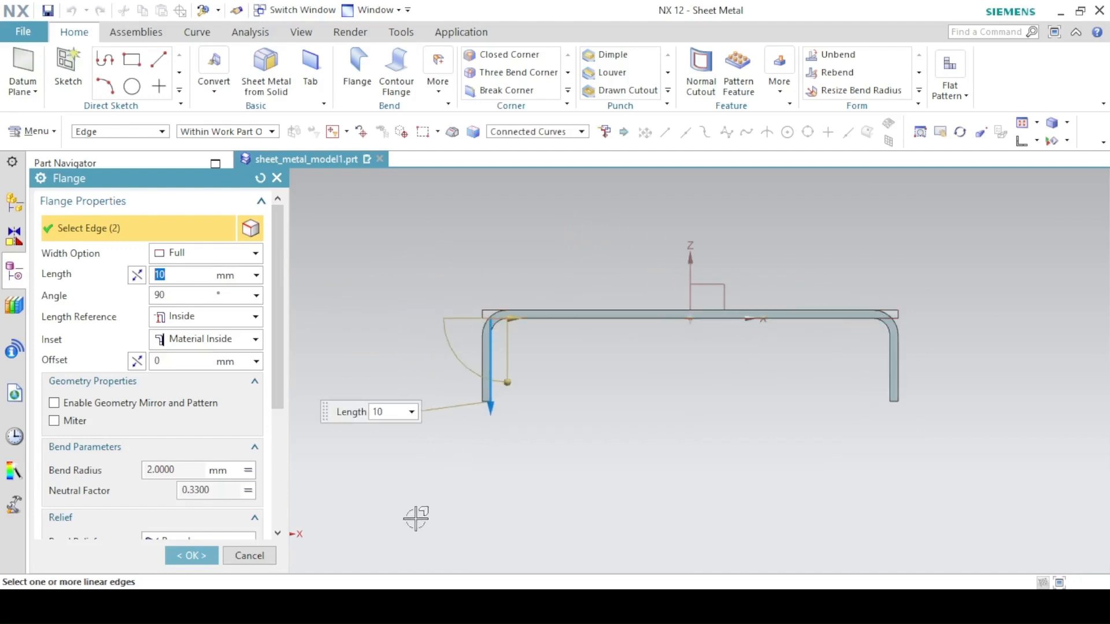
click(408, 612)
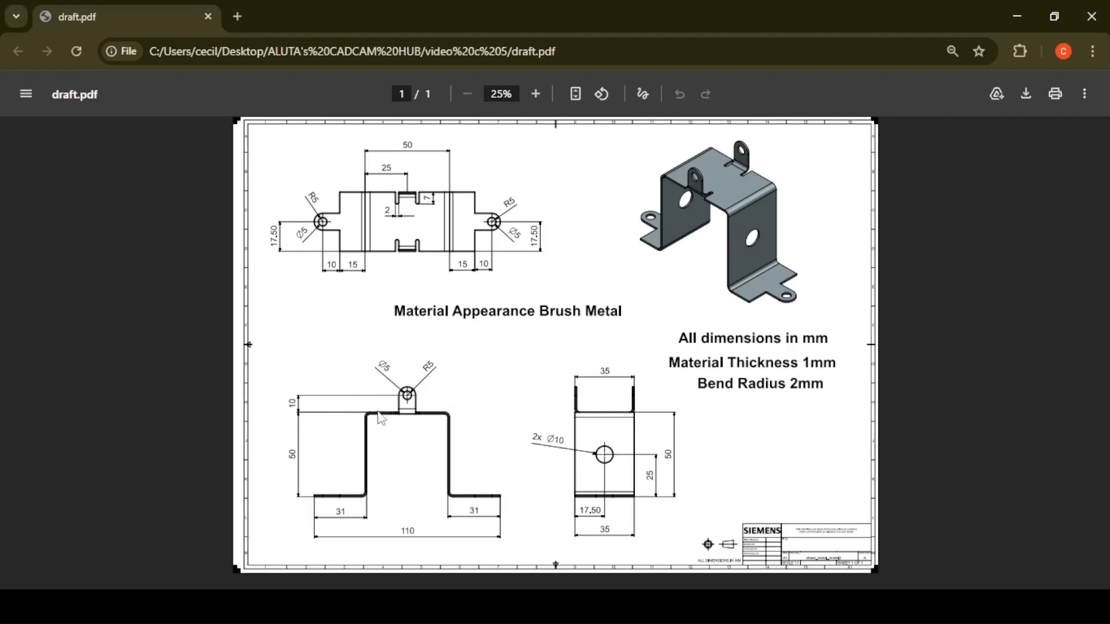
ctrl+scroll(380, 417, up, 3)
scroll(1100, 517, down, 5)
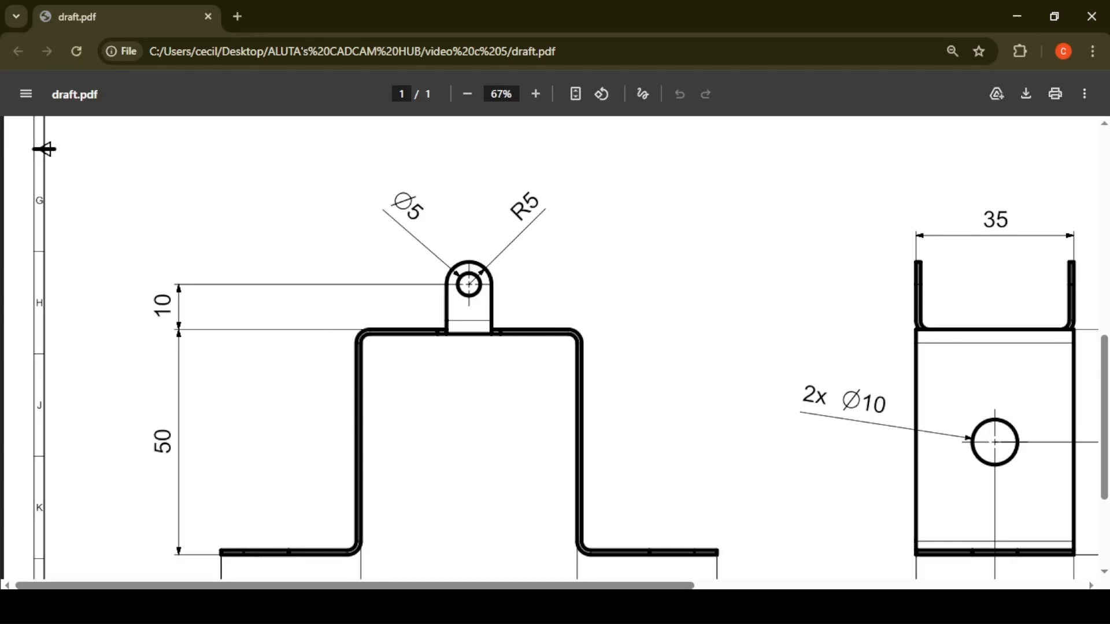
key(alt+Tab)
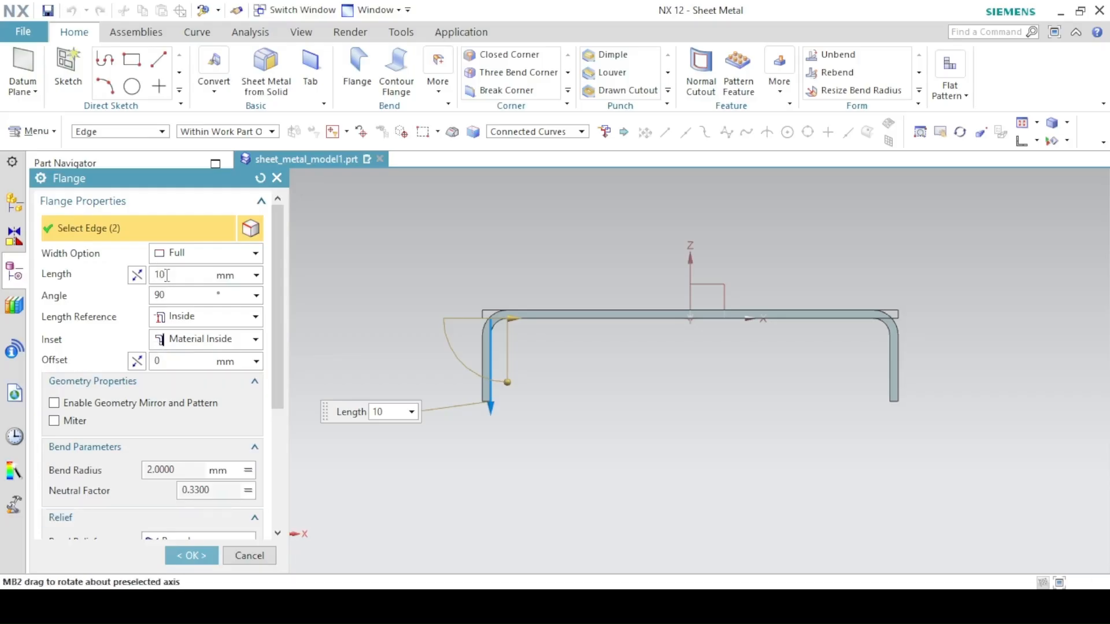
text(0)
key(Return)
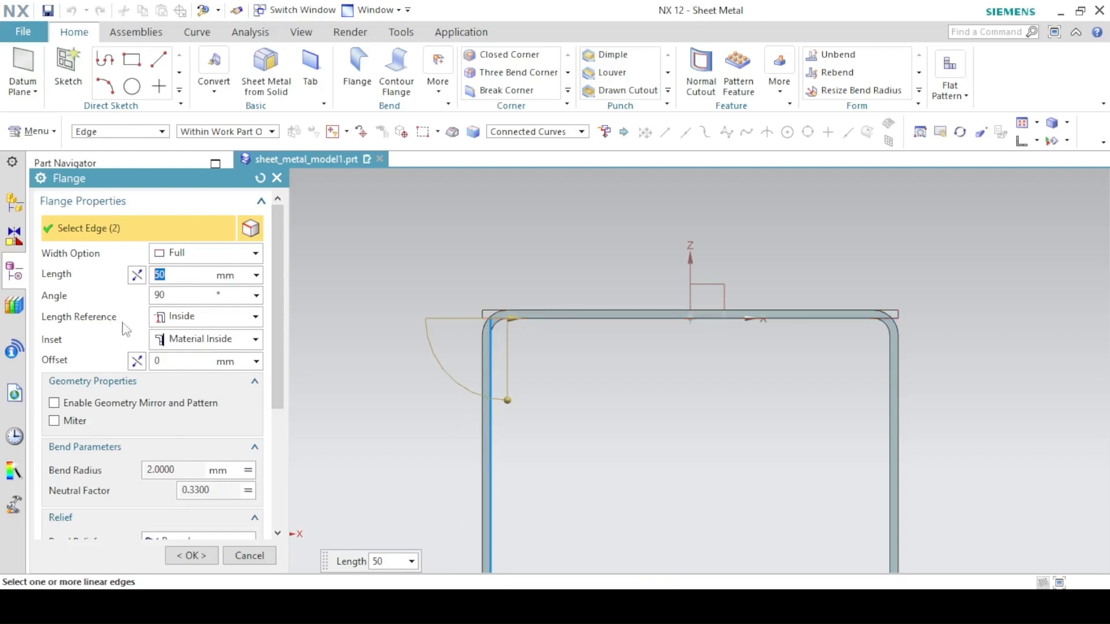
Set the flange length reference to Outside, keep the inset at Material Inside, and create the two leg flanges
click(175, 318)
click(185, 353)
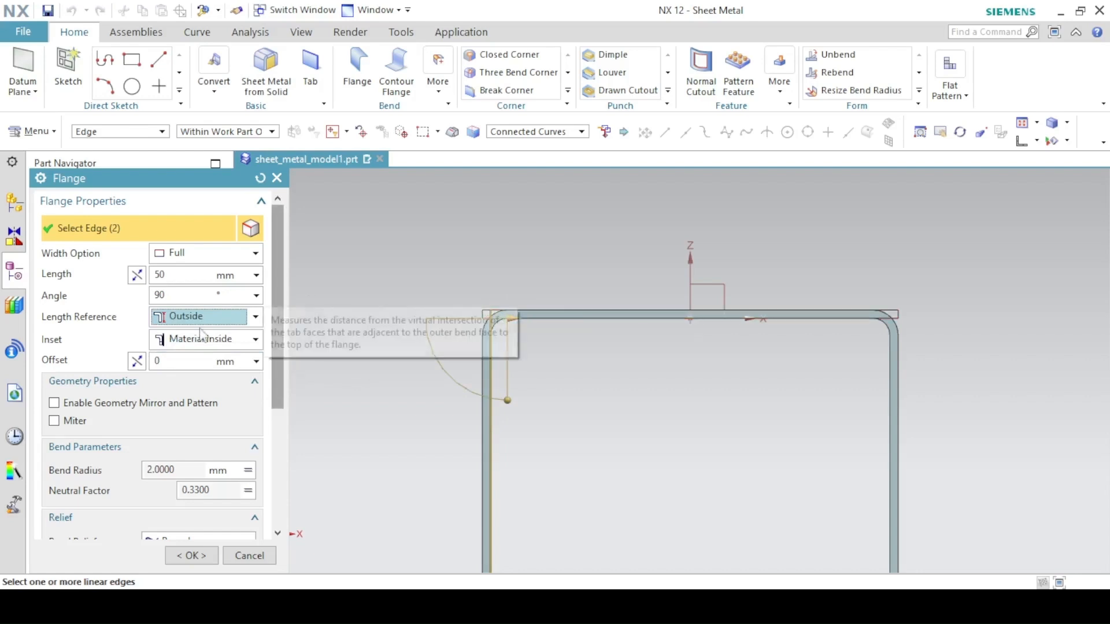
key(alt+Tab)
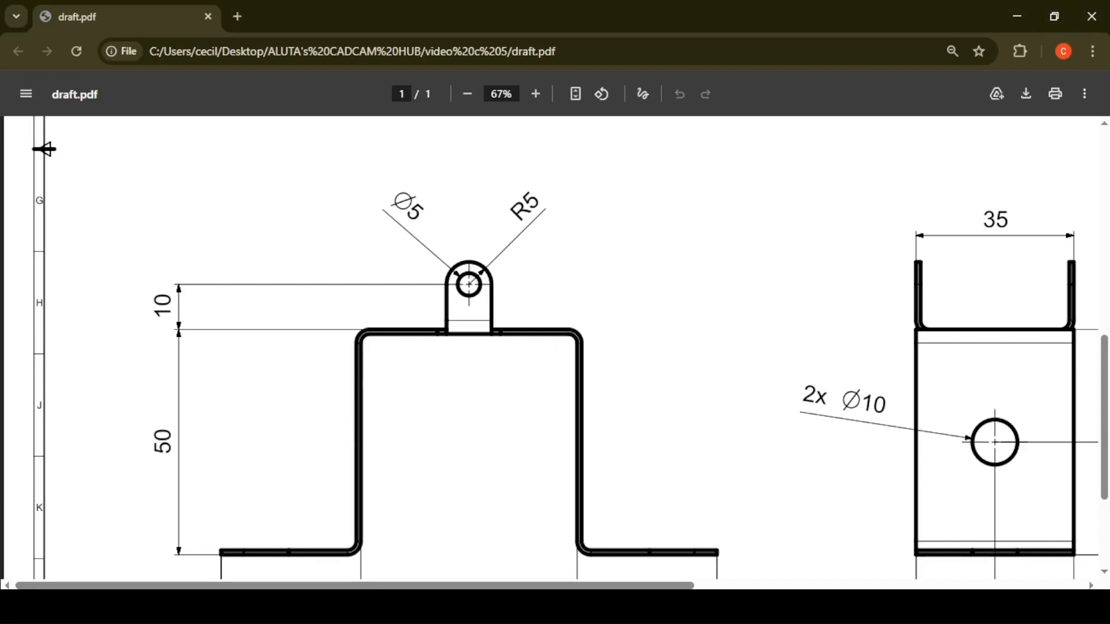
key(alt+Tab)
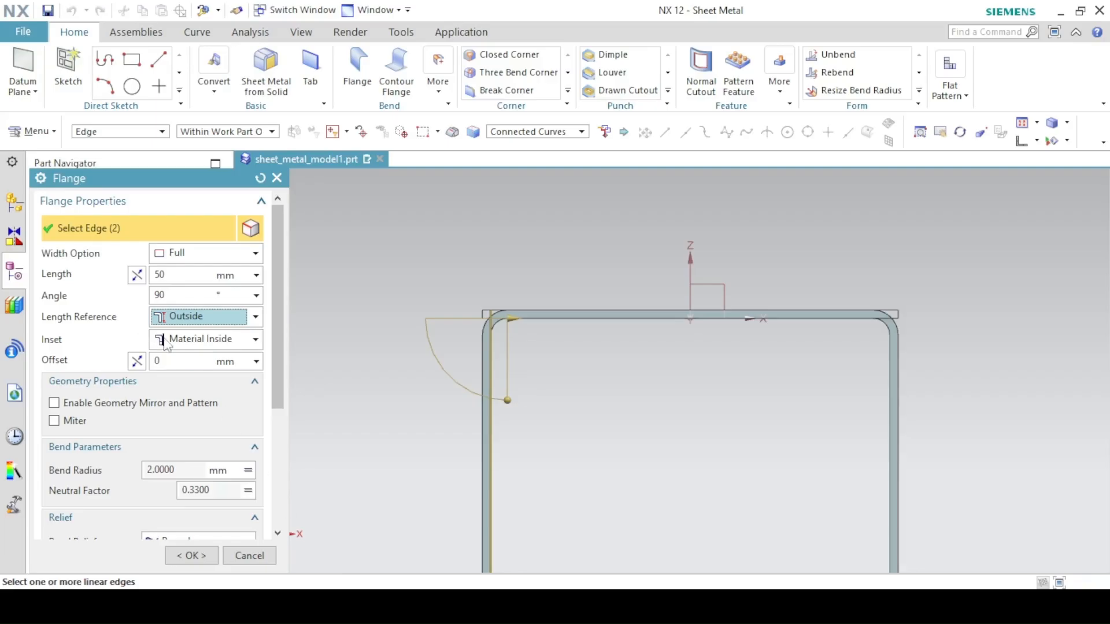
click(166, 344)
click(171, 360)
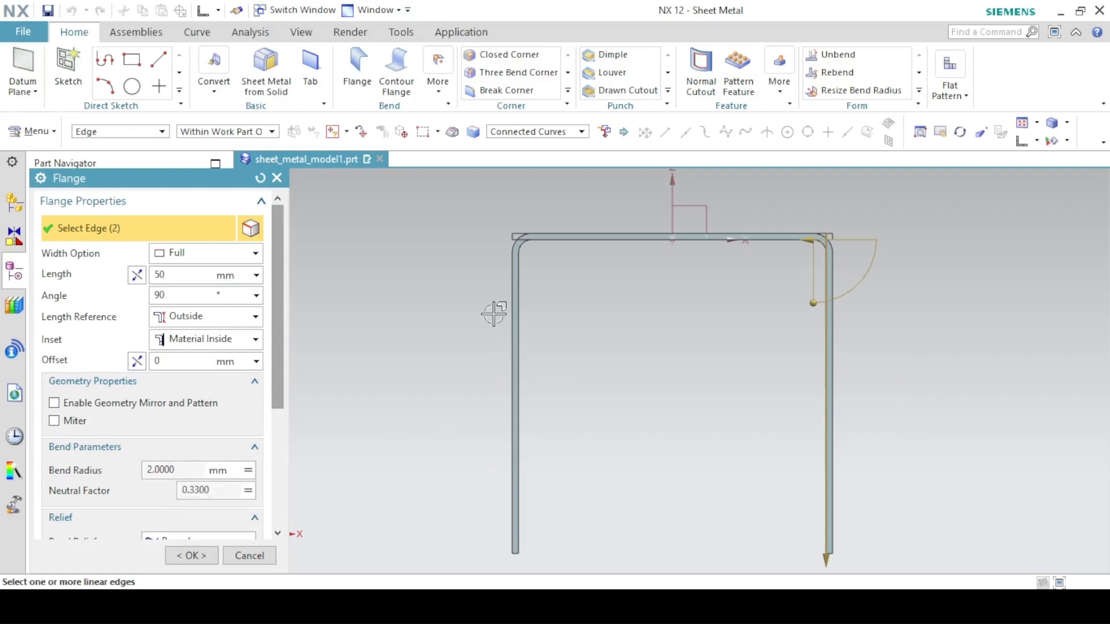
scroll(274, 363, down, 3)
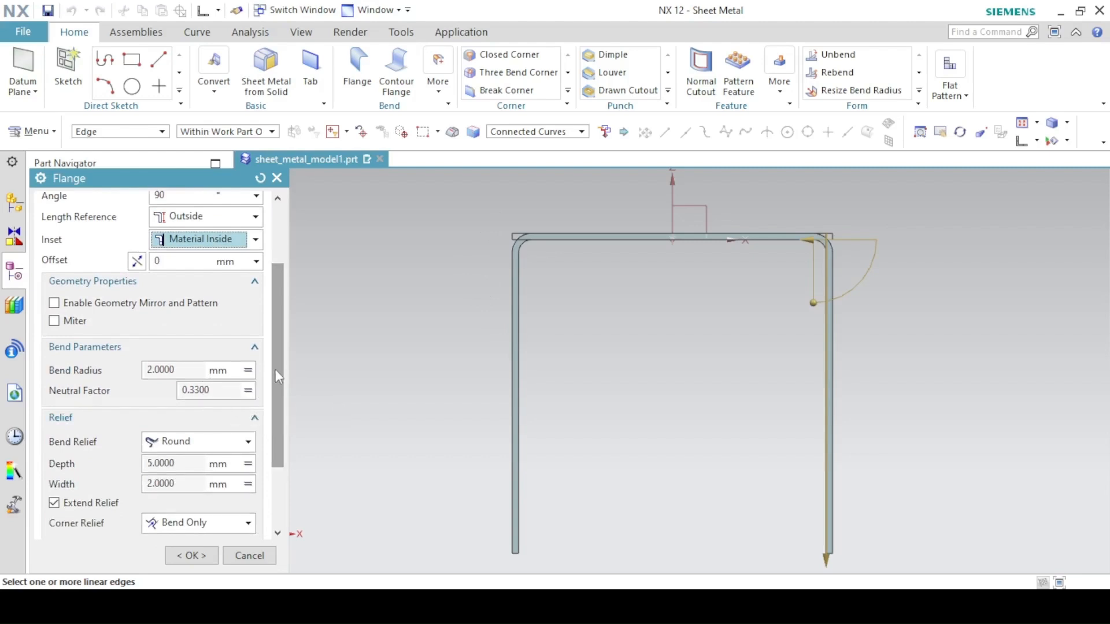
scroll(276, 380, down, 2)
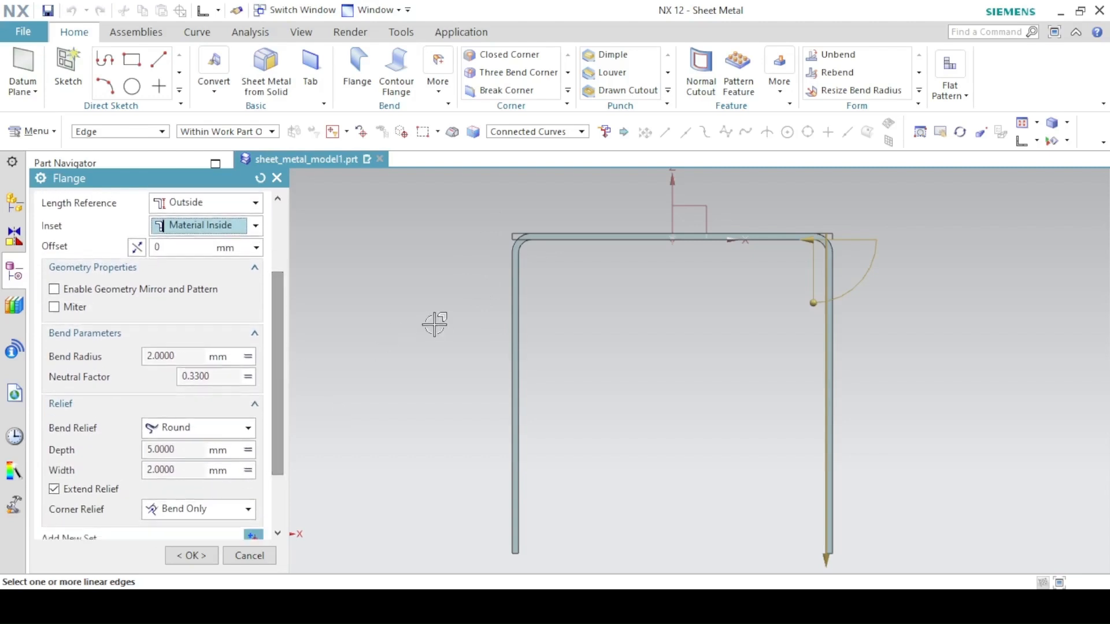
click(189, 556)
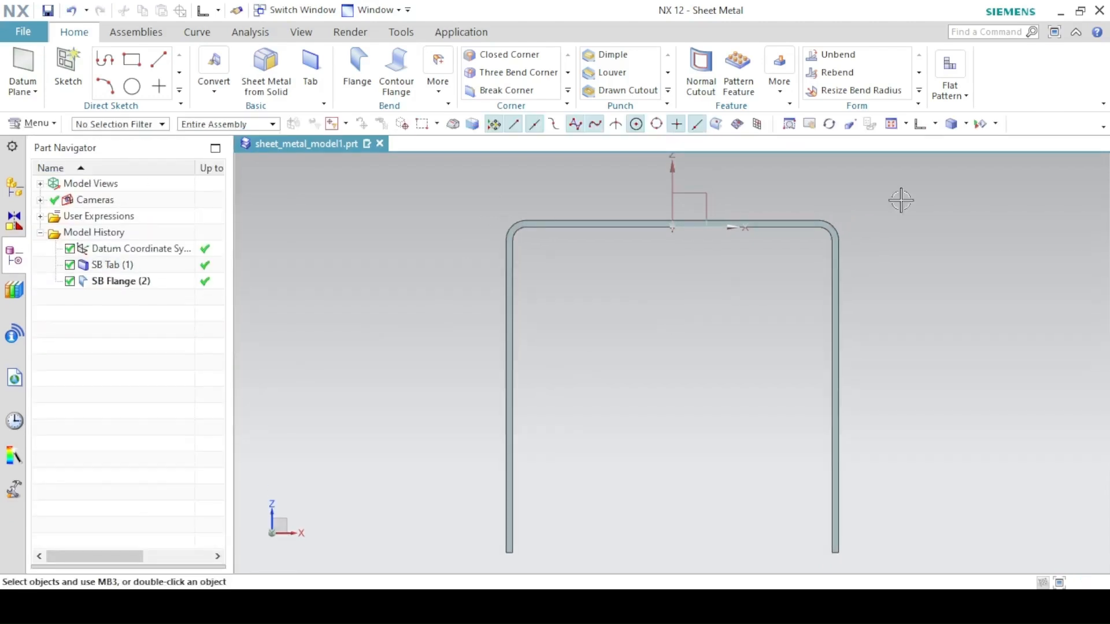
Switch to draft.pdf, examine the length and overall width dimensions of the outward feet, and return to NX
click(935, 124)
click(926, 147)
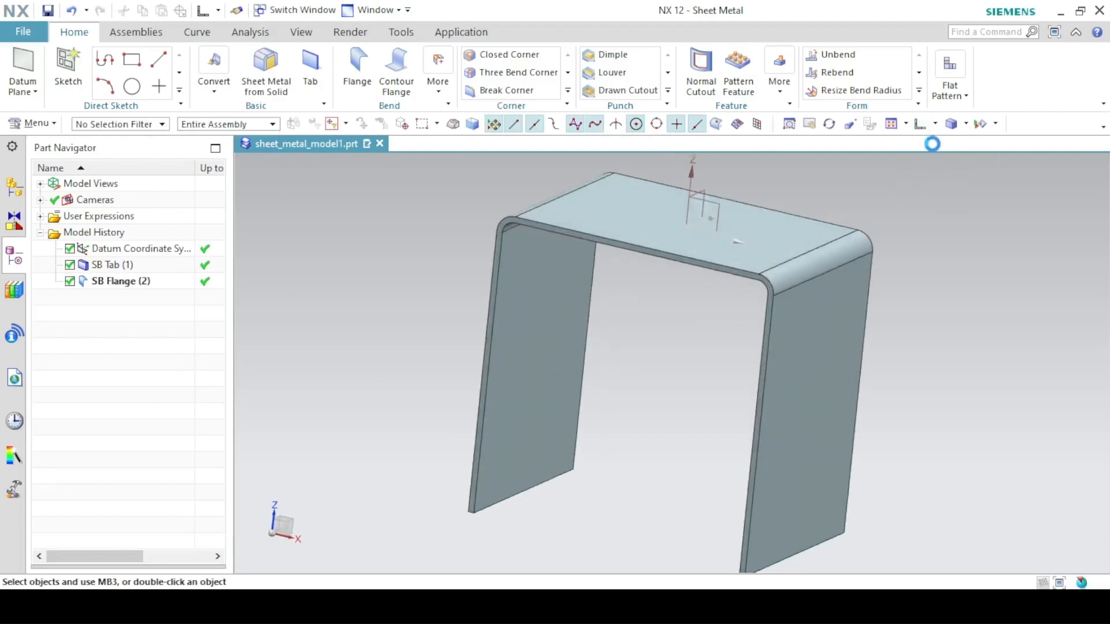
key(alt+Tab)
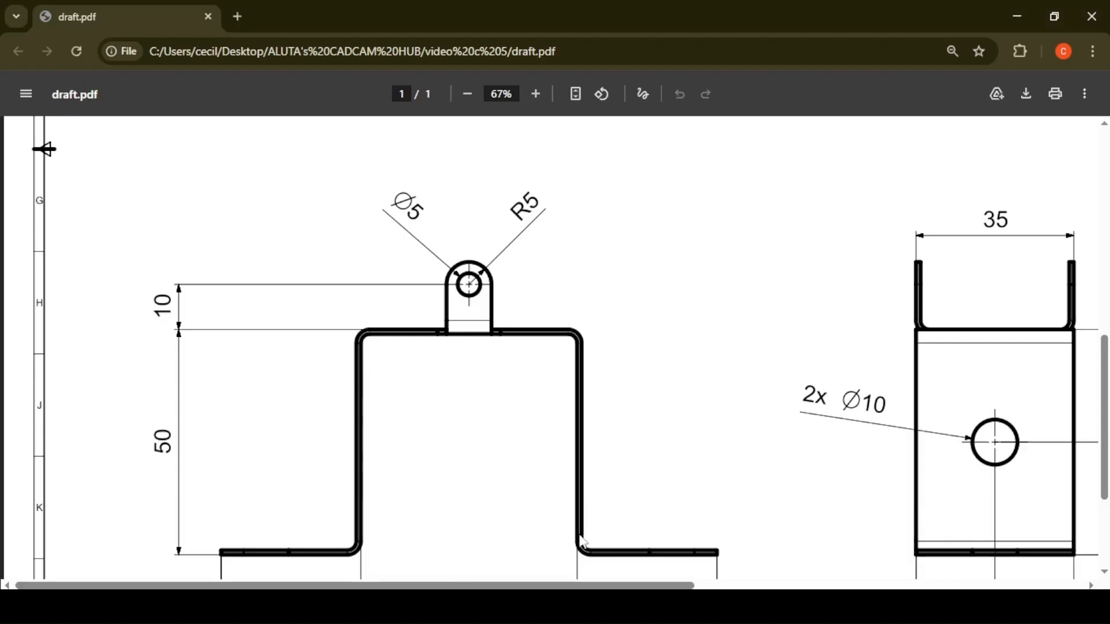
ctrl+scroll(589, 542, down, 1)
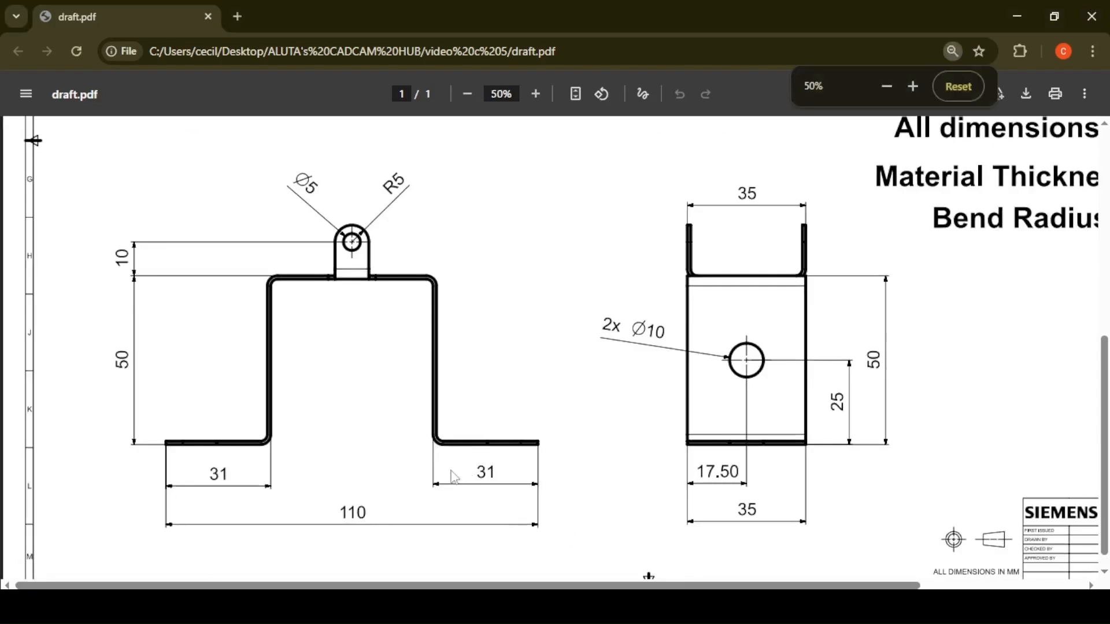
key(alt+Tab)
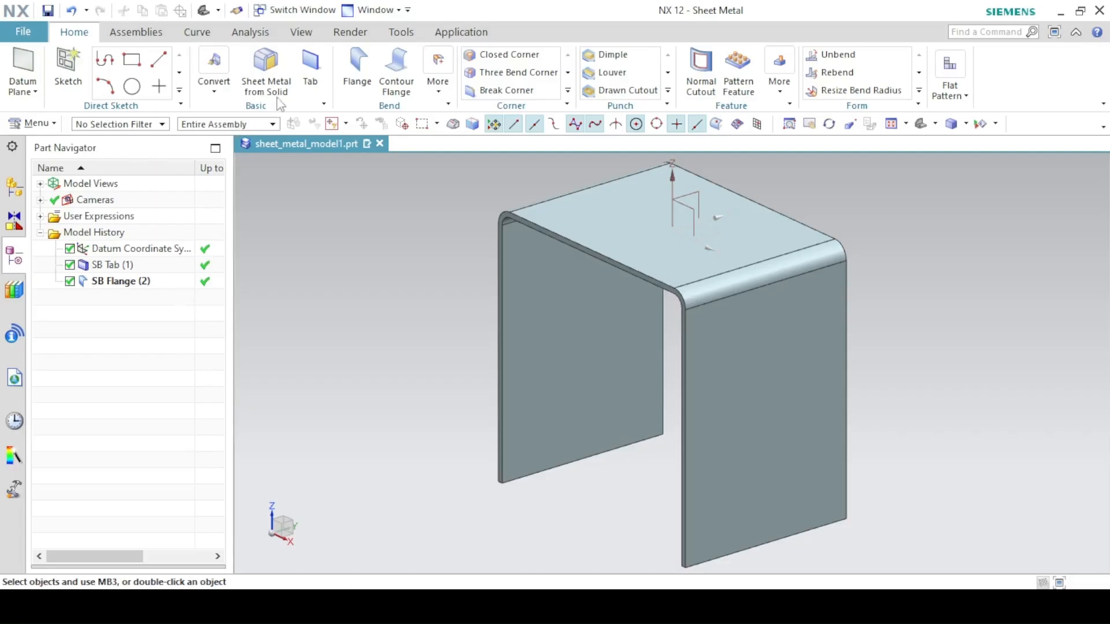
Start a Flange feature with the Full width option on the lower edges of both legs, bending outward, and show the model from the front
click(357, 70)
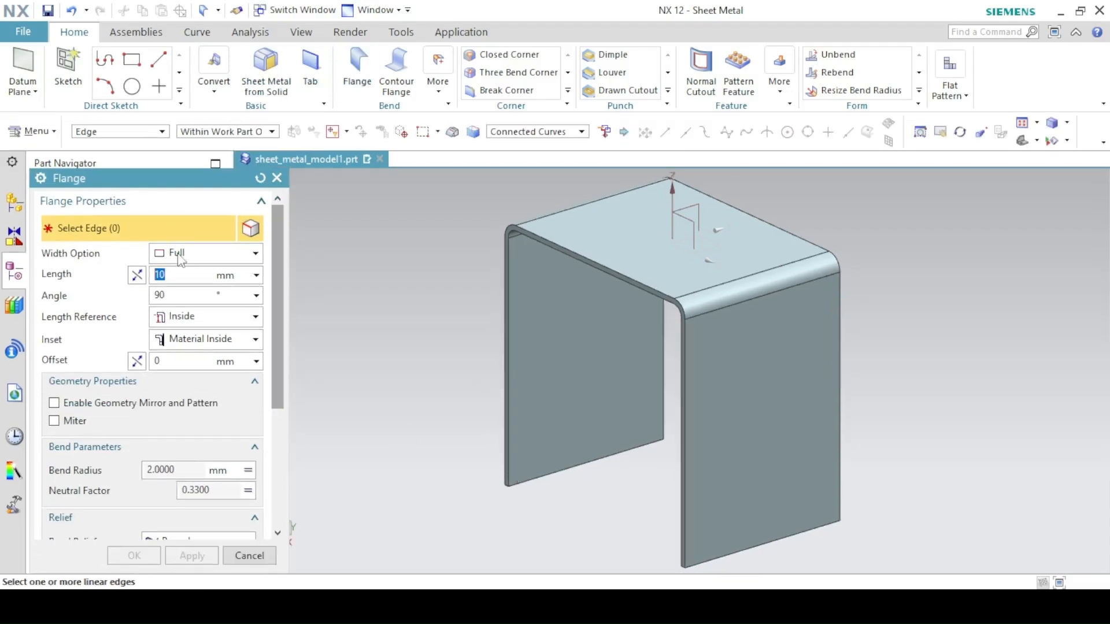
click(757, 544)
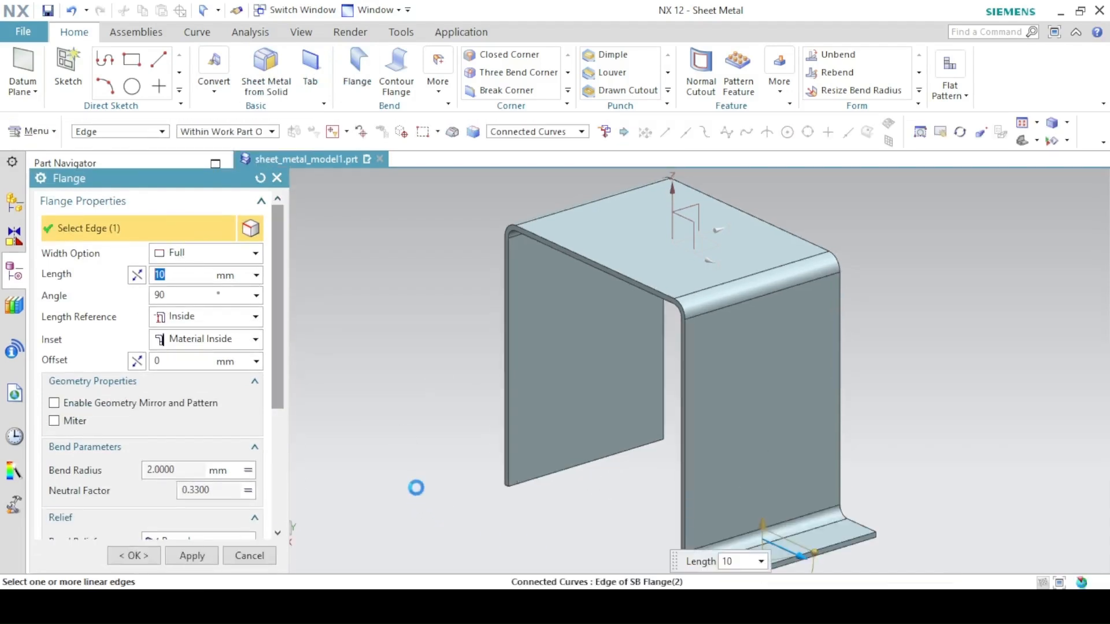
middle_drag(416, 487, 495, 500)
click(495, 453)
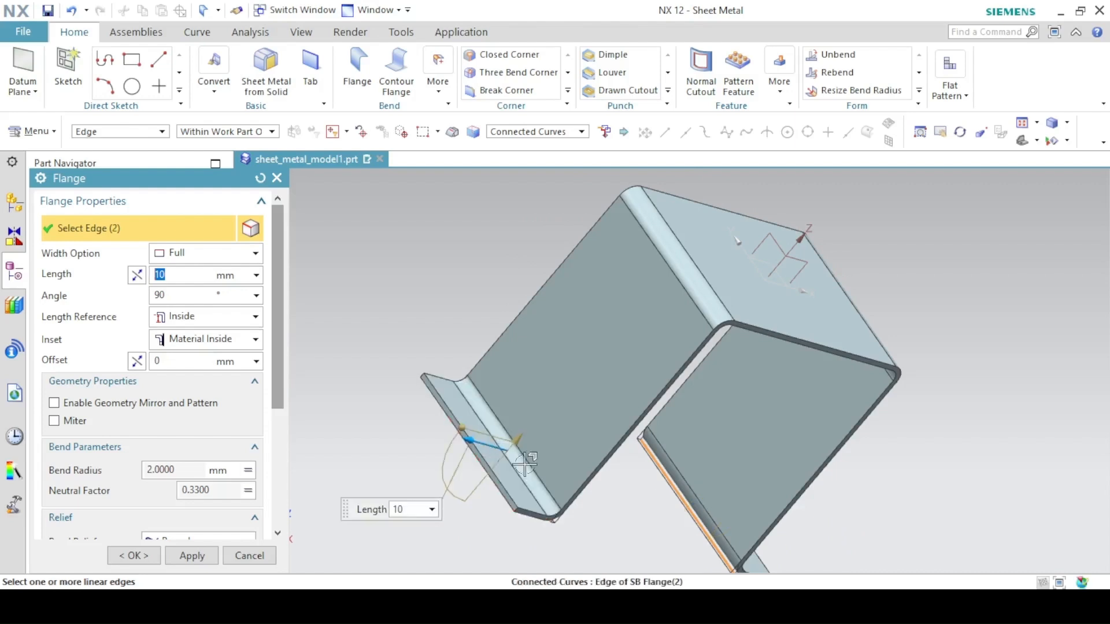
click(1024, 141)
click(1037, 140)
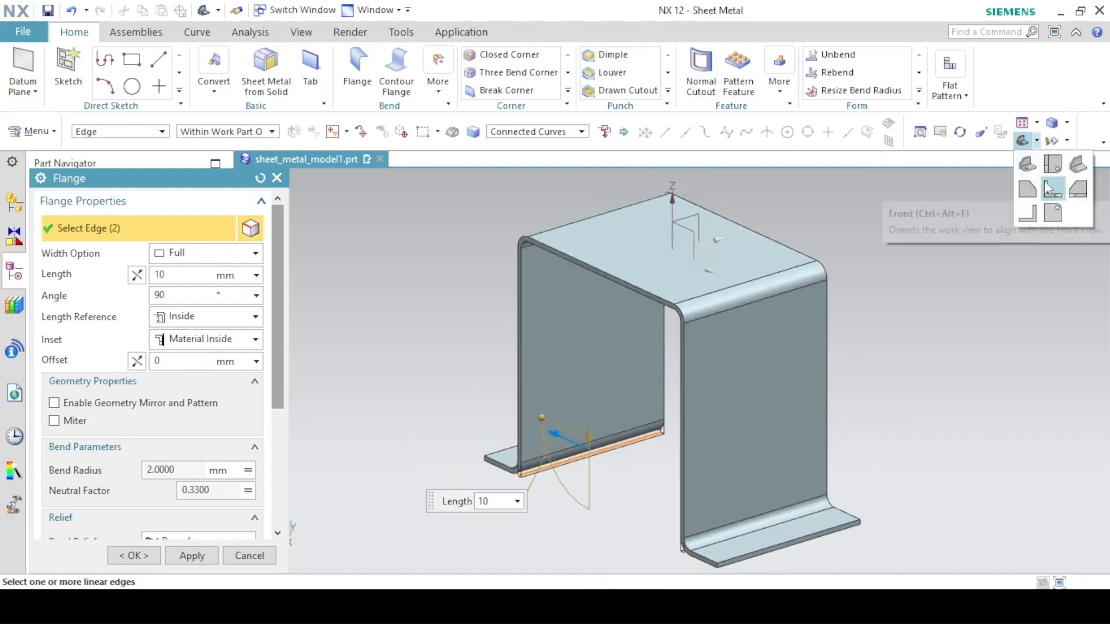
click(1049, 189)
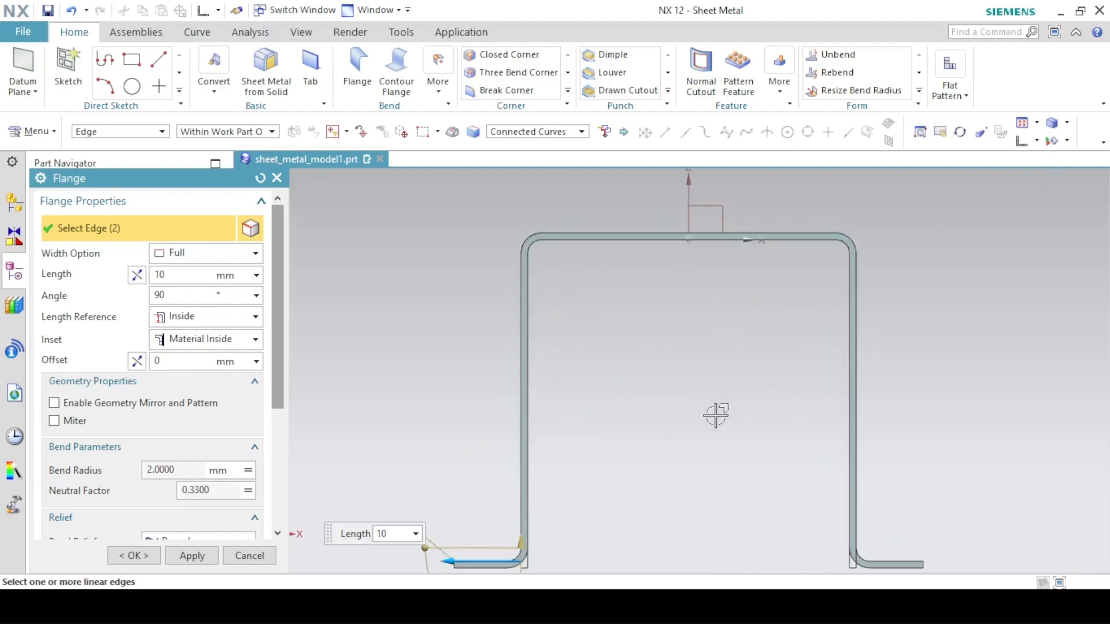
shift+middle_drag(716, 415, 686, 329)
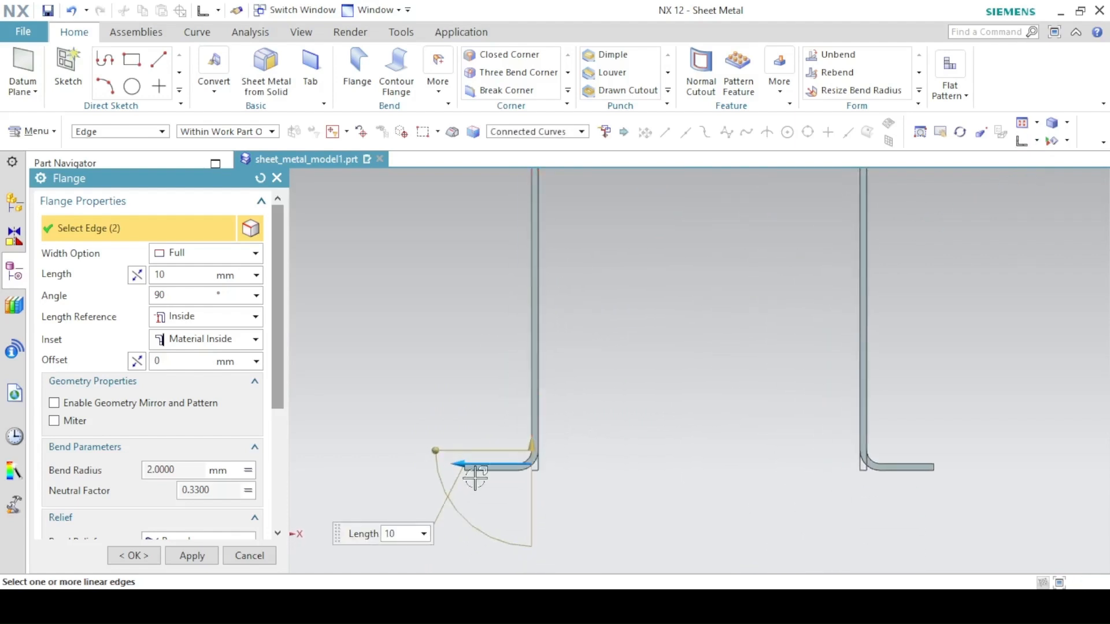
Check the foot and lug dimensions in draft.pdf, return to NX and set the foot flange length to 31-10-5 mm
key(alt+Tab)
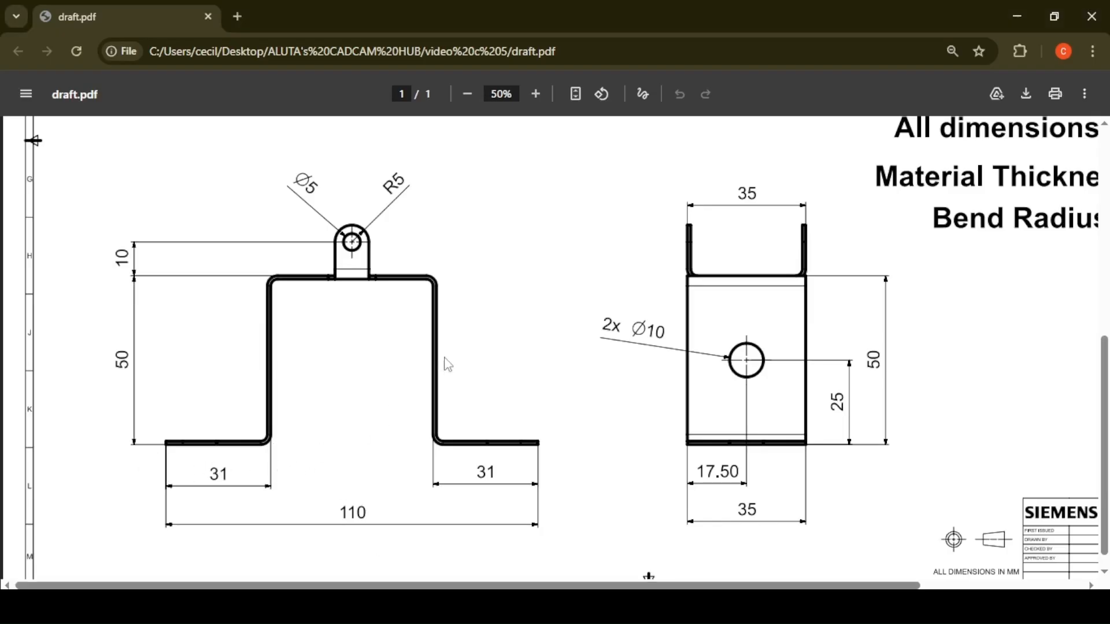
ctrl+scroll(448, 365, down, 1)
scroll(441, 201, up, 3)
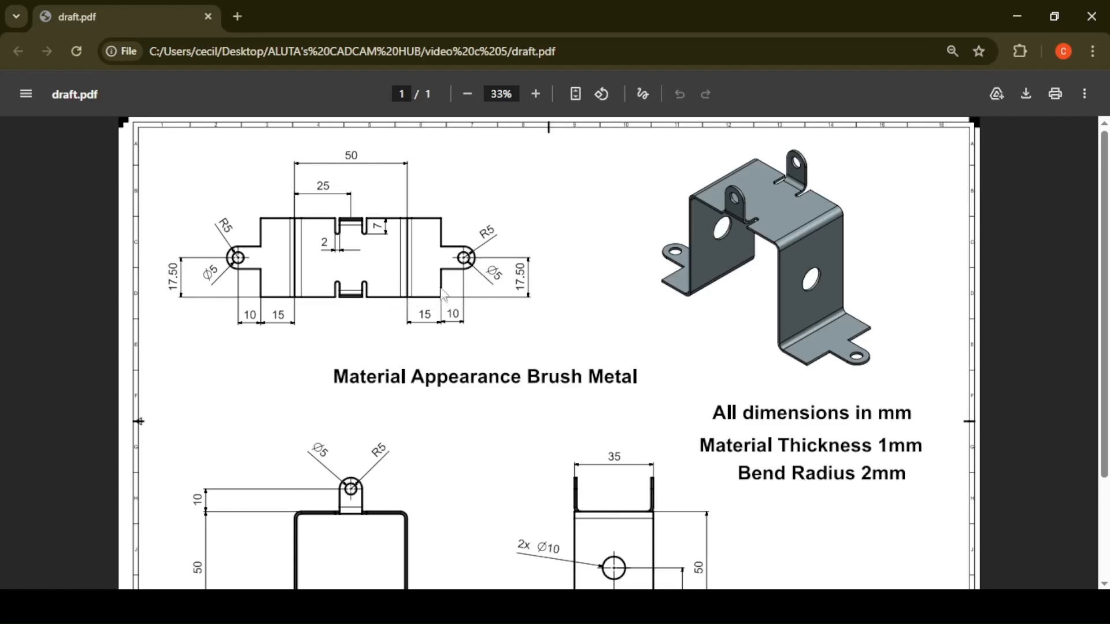
scroll(1073, 216, down, 3)
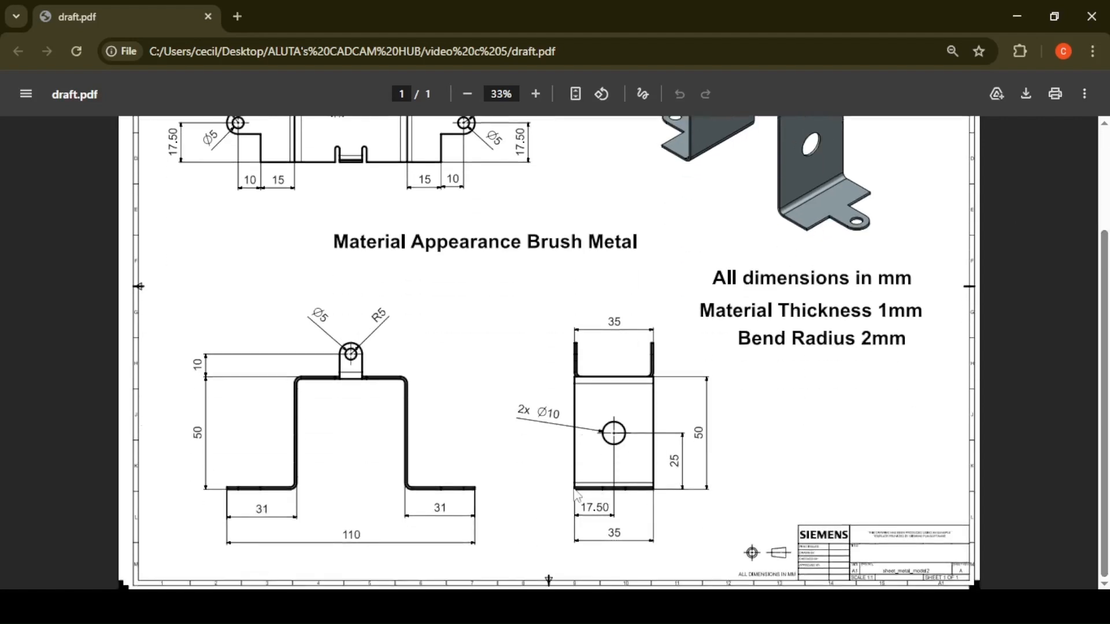
scroll(1080, 370, up, 3)
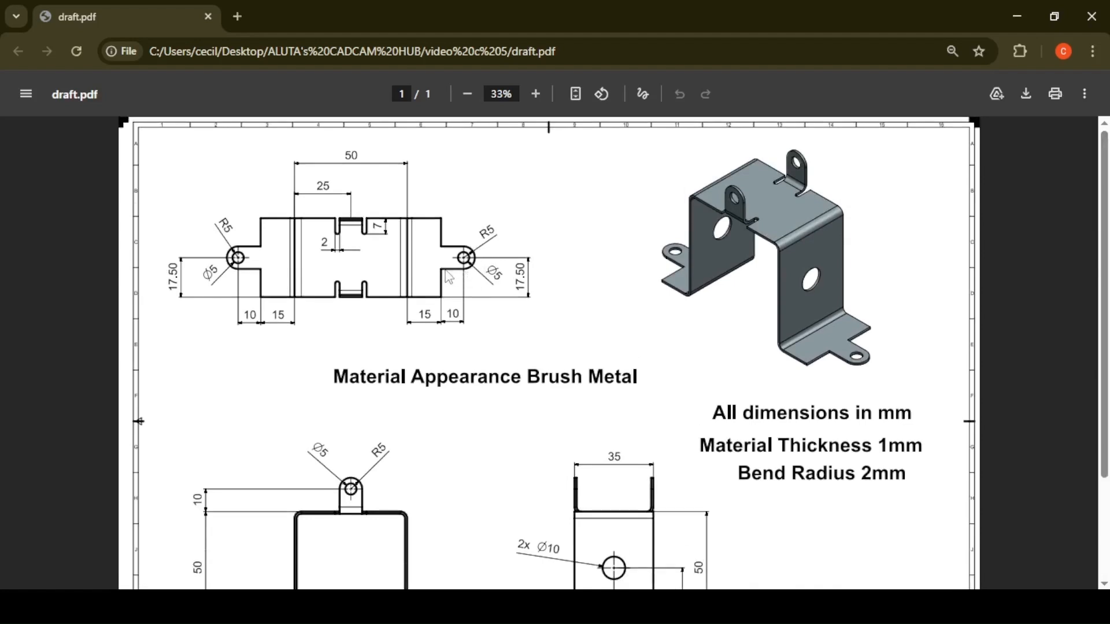
scroll(1104, 273, down, 3)
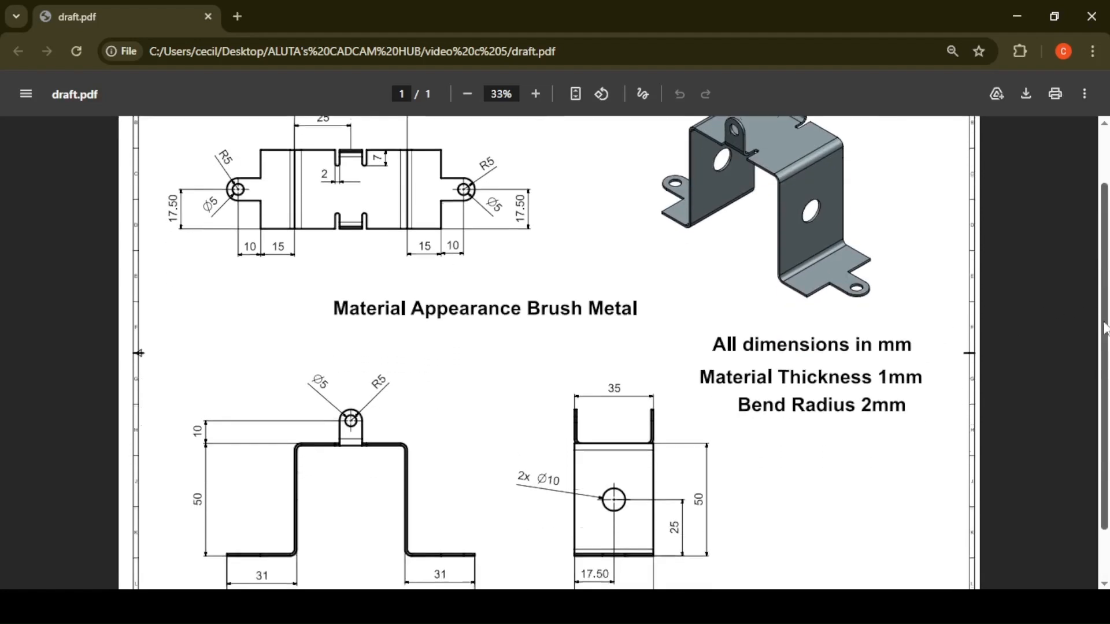
key(alt+Tab)
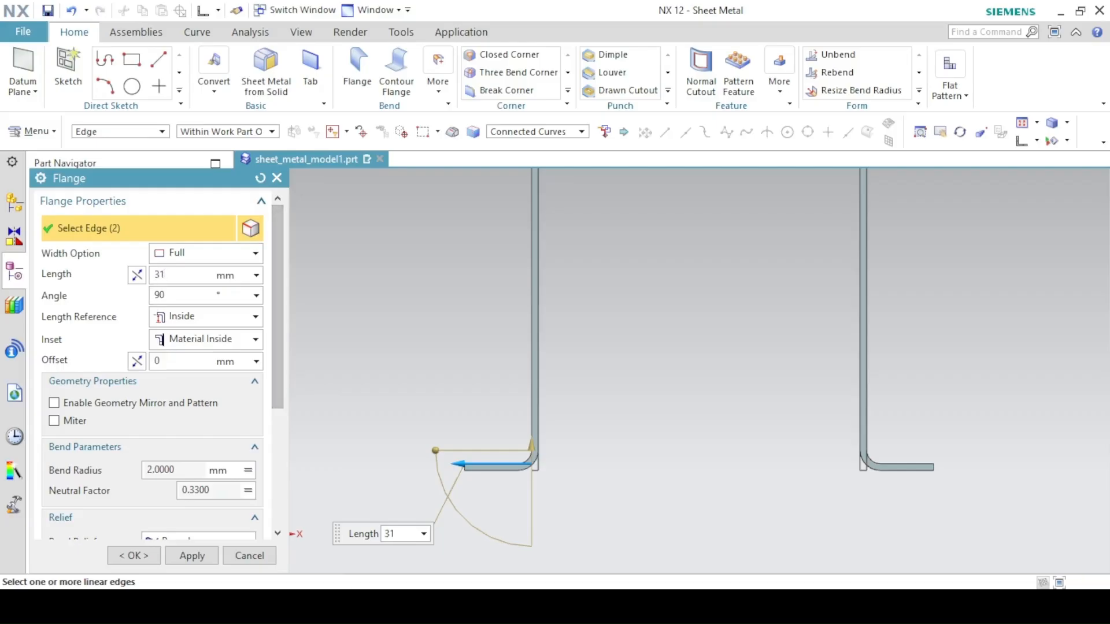
text(5)
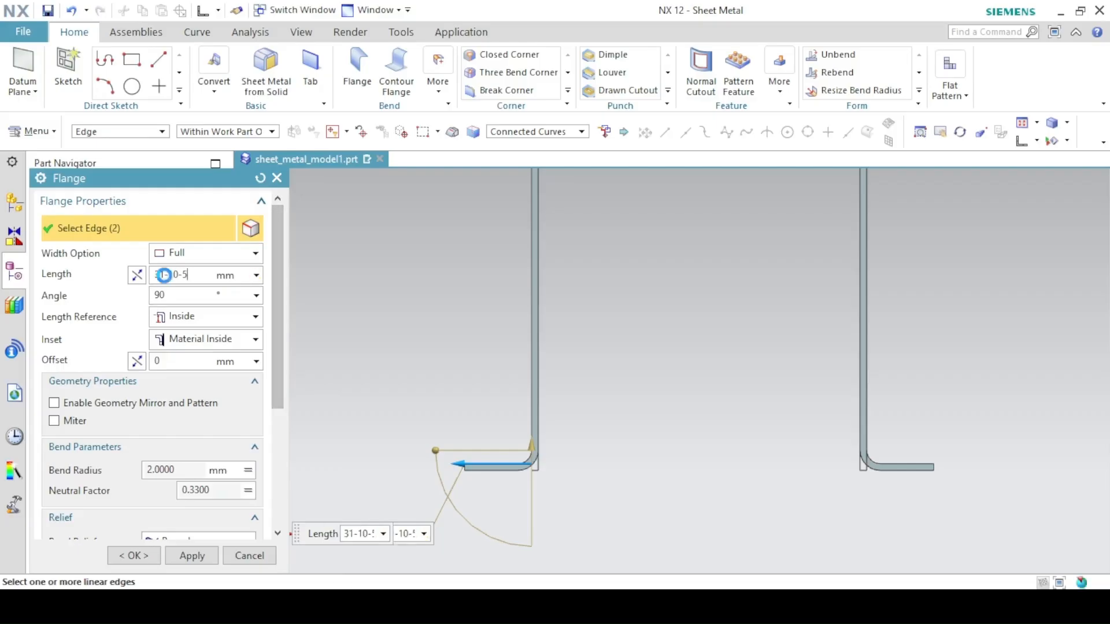
key(Return)
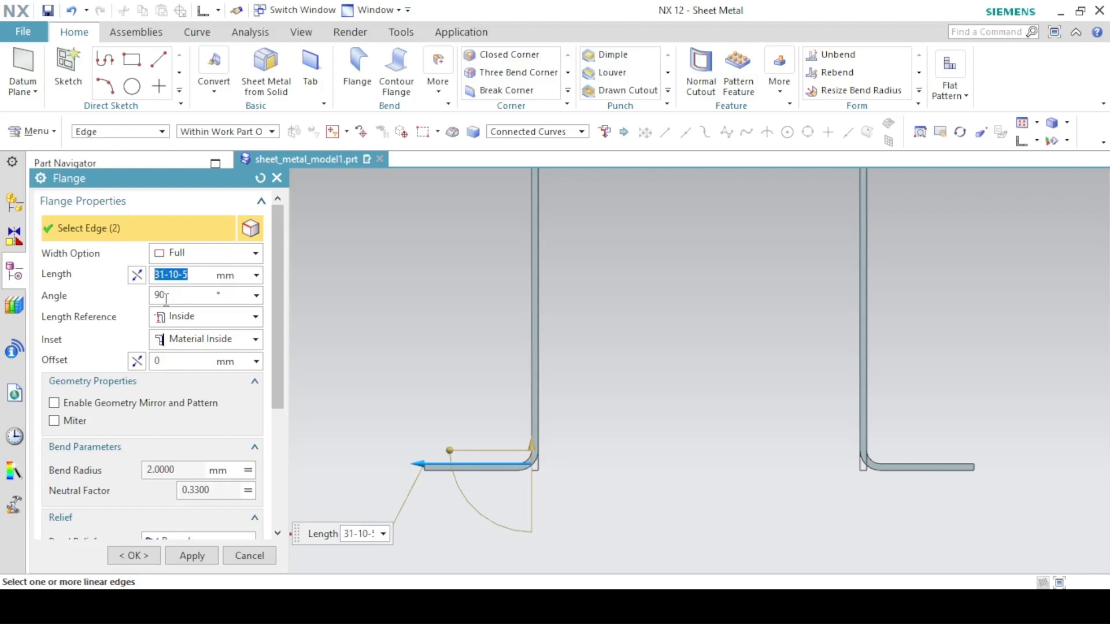
Recheck the foot length in draft.pdf, set the flange length reference to Outside, and create the two foot flanges
key(alt+Tab)
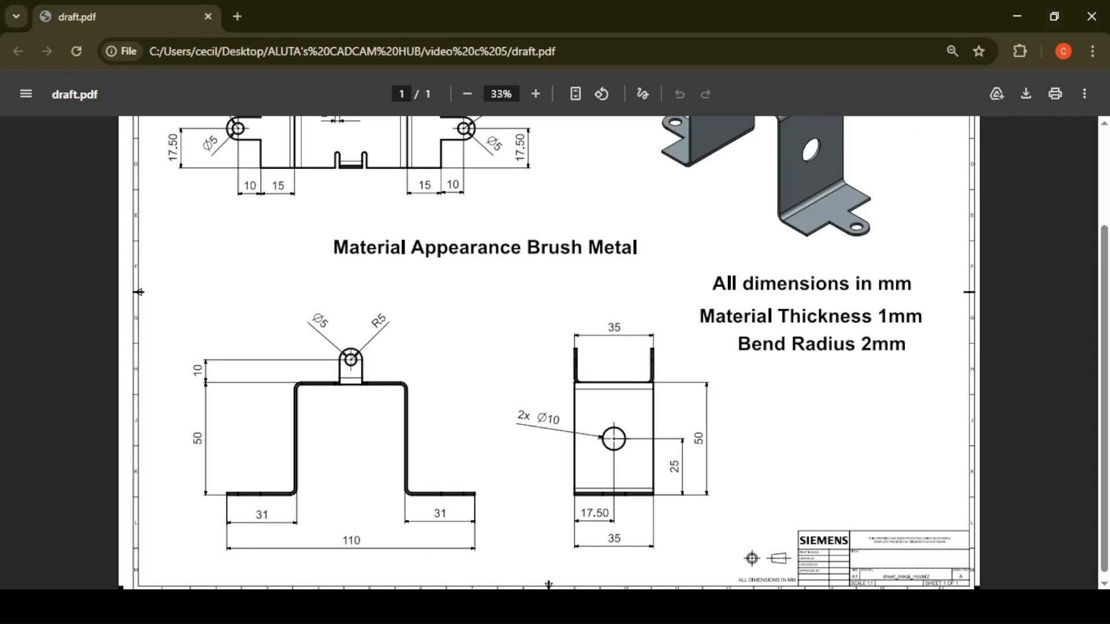
key(alt+Tab)
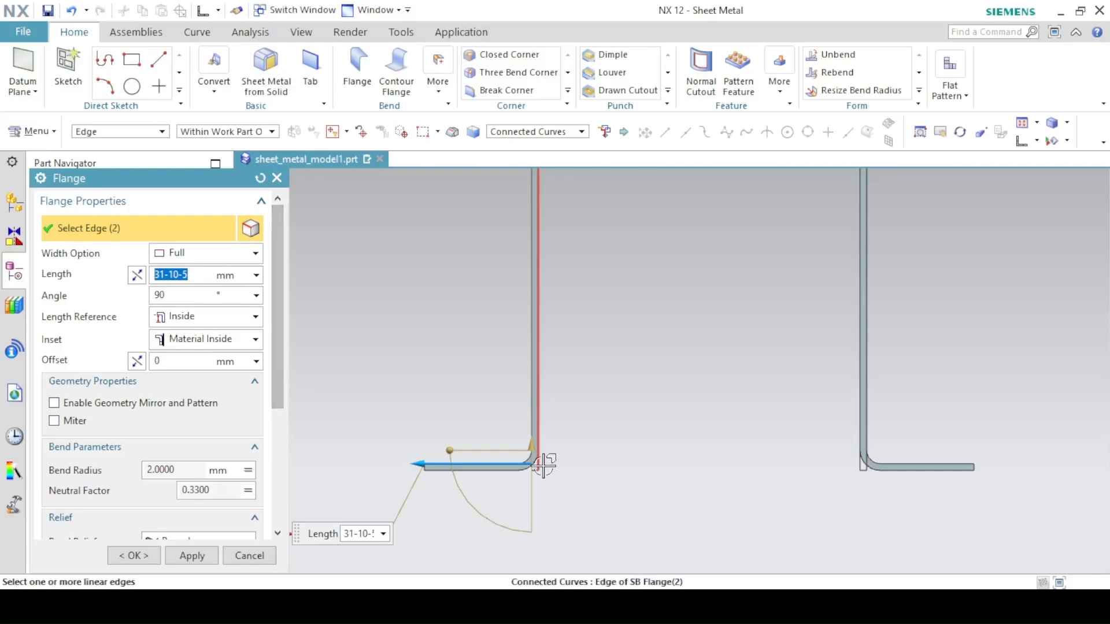
click(181, 317)
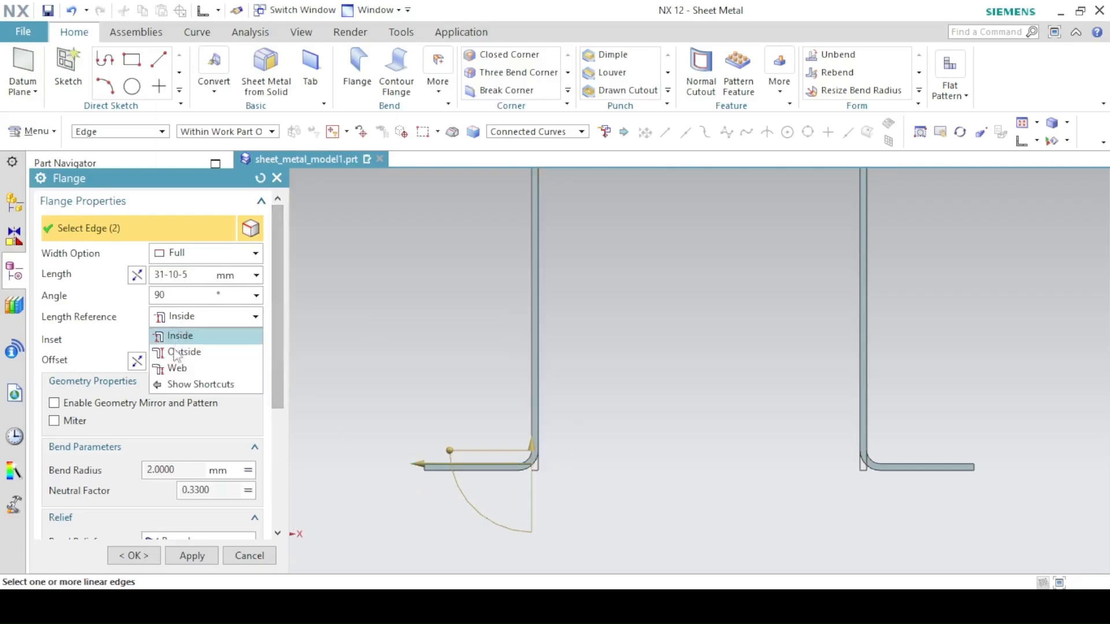
click(181, 349)
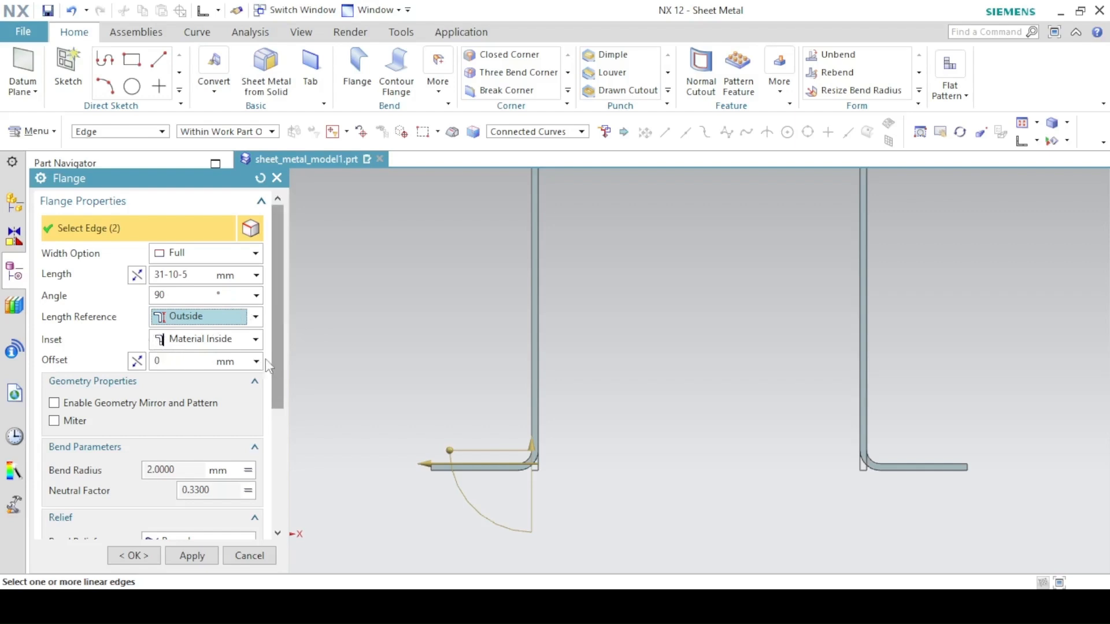
scroll(273, 314, down, 3)
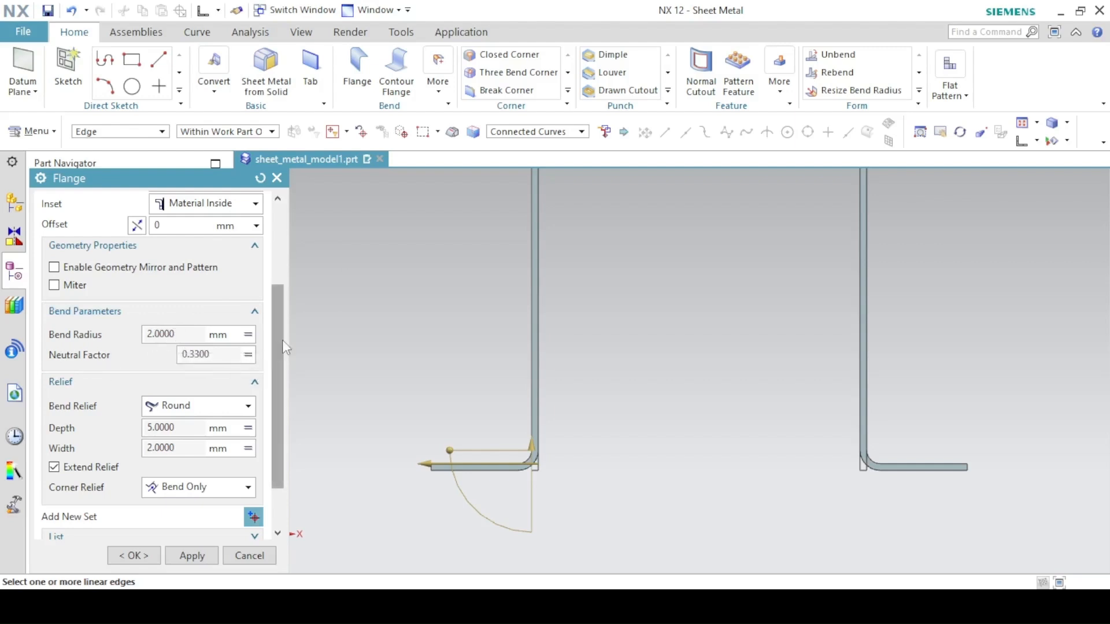
scroll(282, 340, down, 3)
click(134, 557)
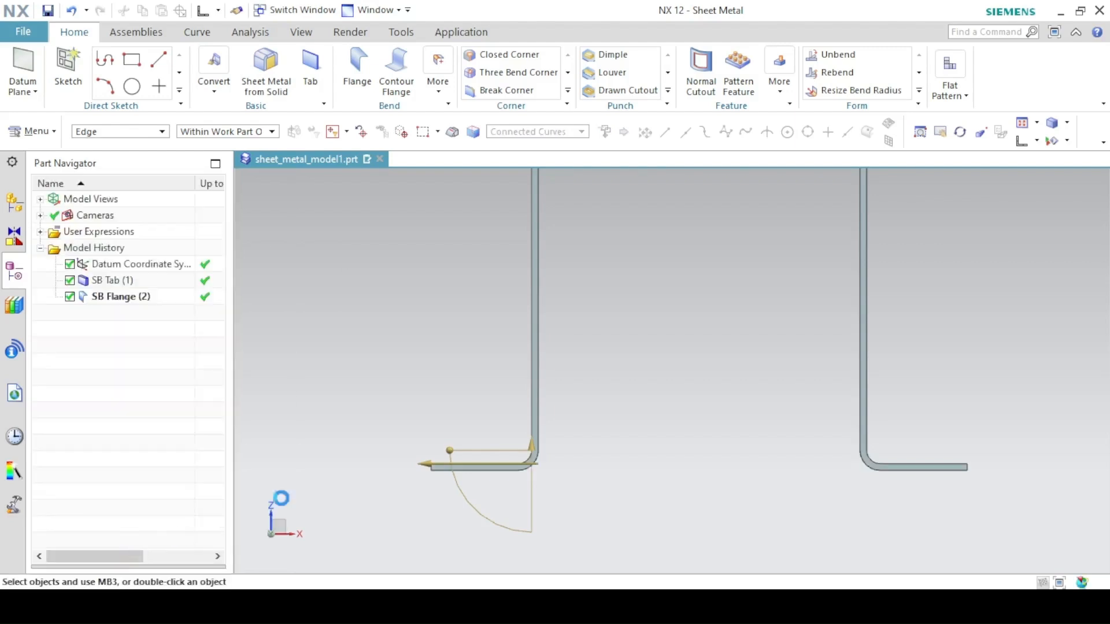
Return to the trimetric view, switch to draft.pdf to examine the rounded lugs on the feet, and go back to NX
click(966, 123)
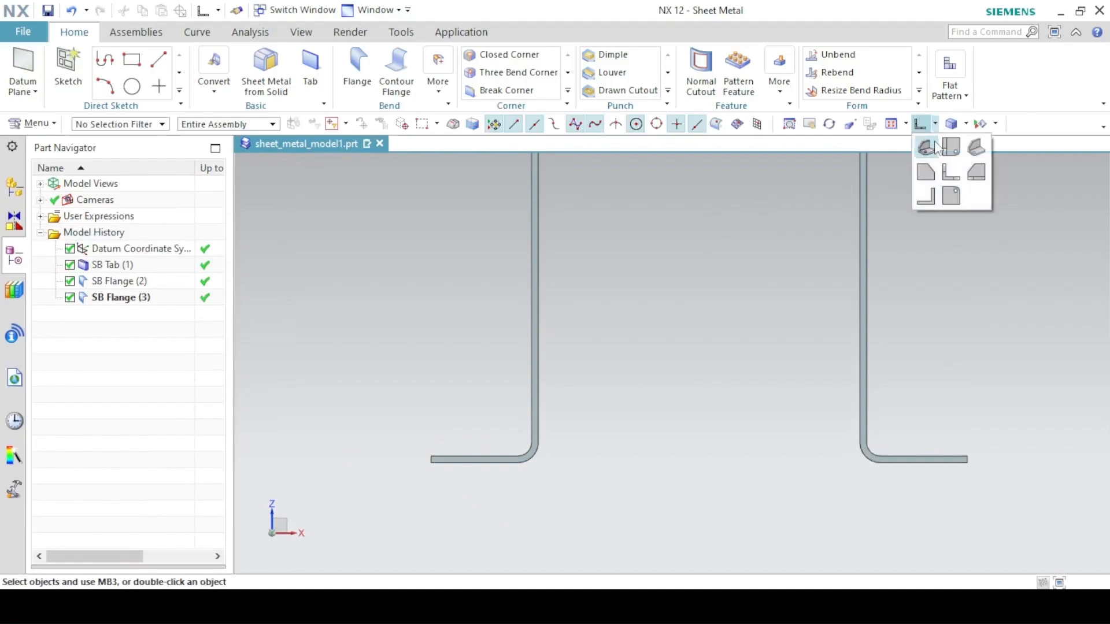
click(927, 146)
key(alt+Tab)
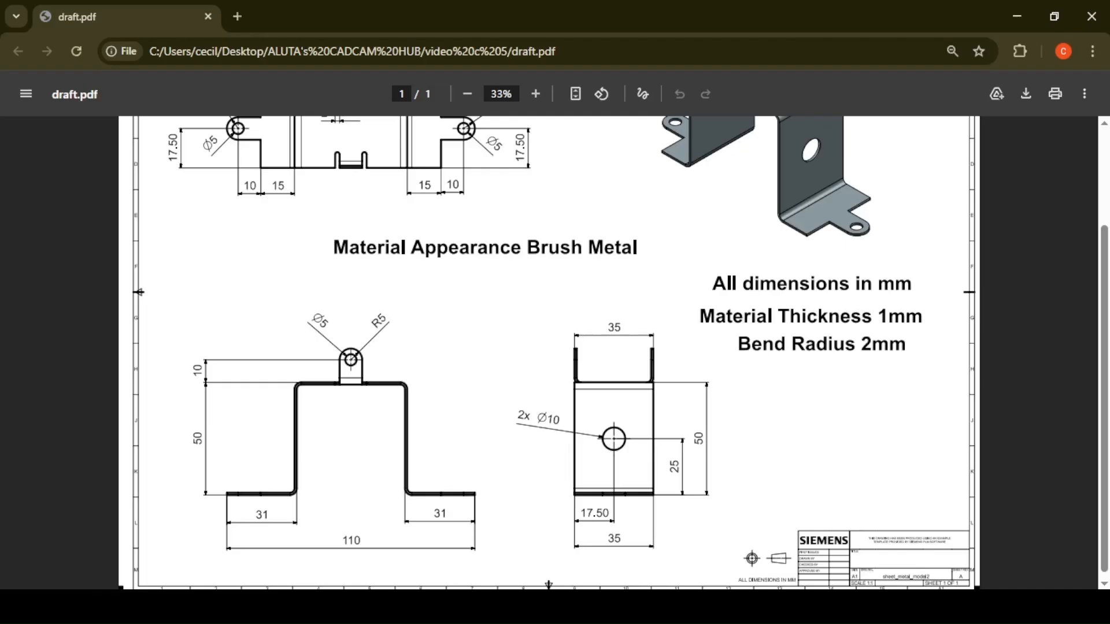
ctrl+scroll(757, 275, down, 1)
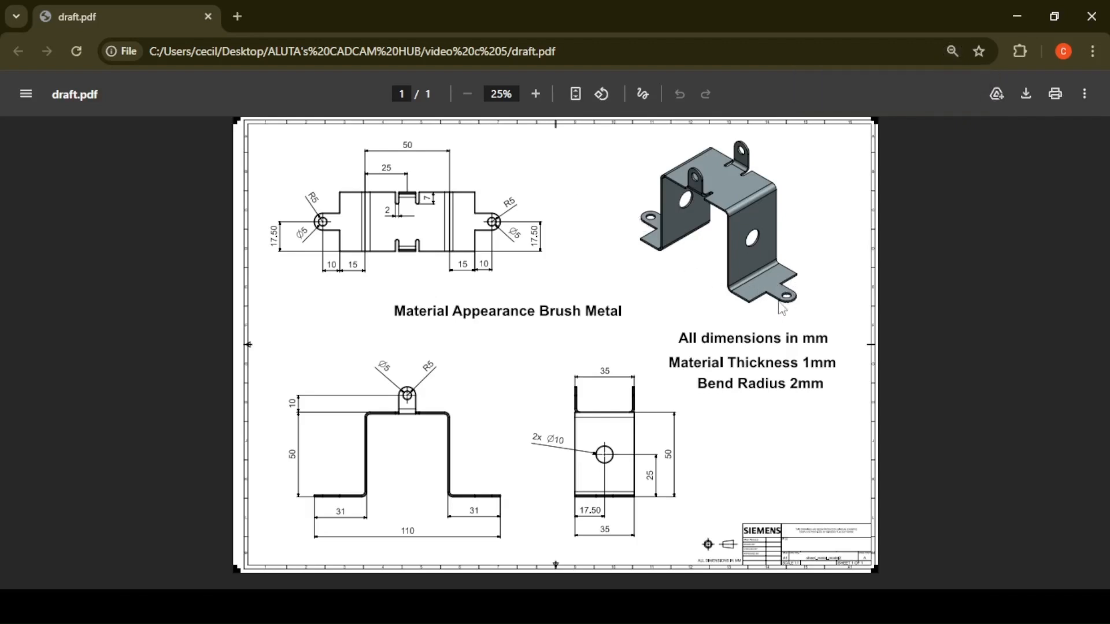
key(alt+Tab)
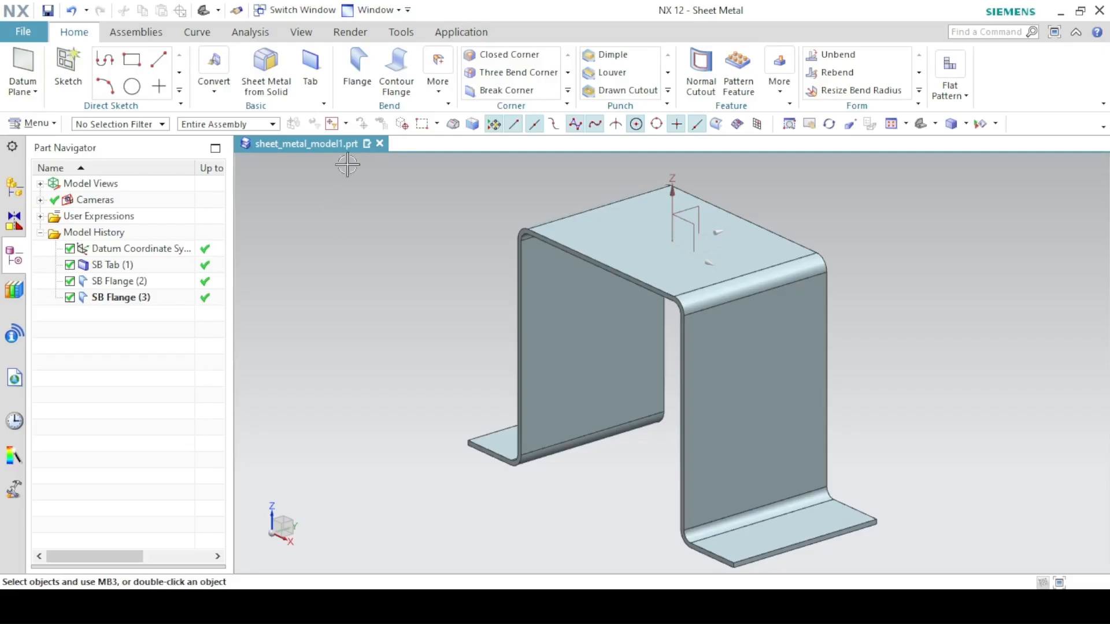
Start a Secondary Tab feature and create its section sketch on the top face of the front foot
click(310, 72)
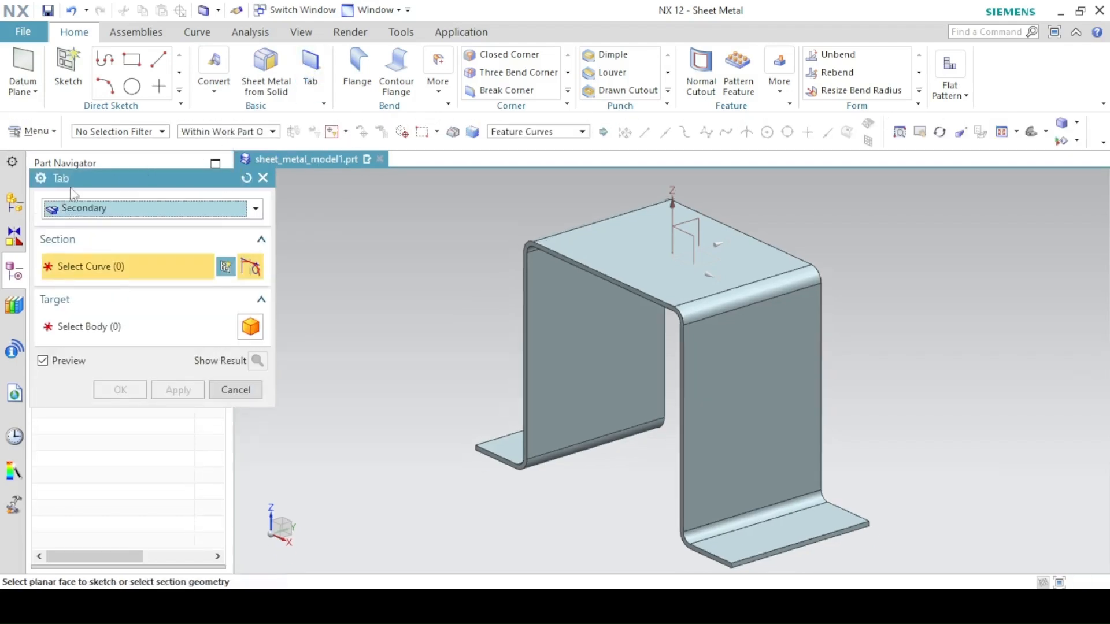
click(60, 214)
click(78, 244)
click(226, 267)
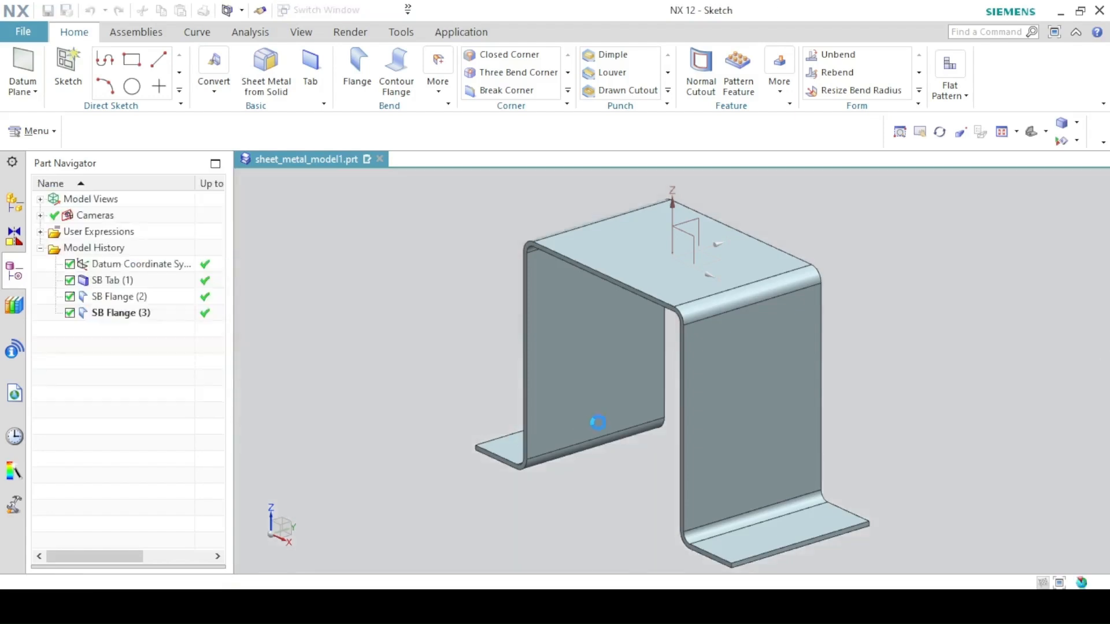
click(758, 523)
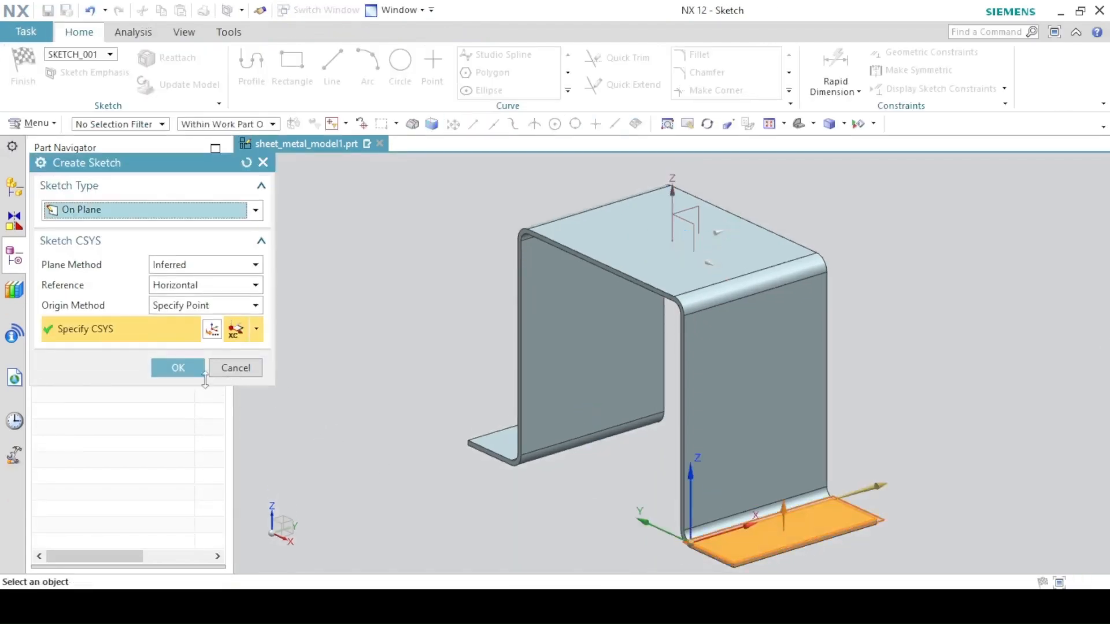
click(179, 369)
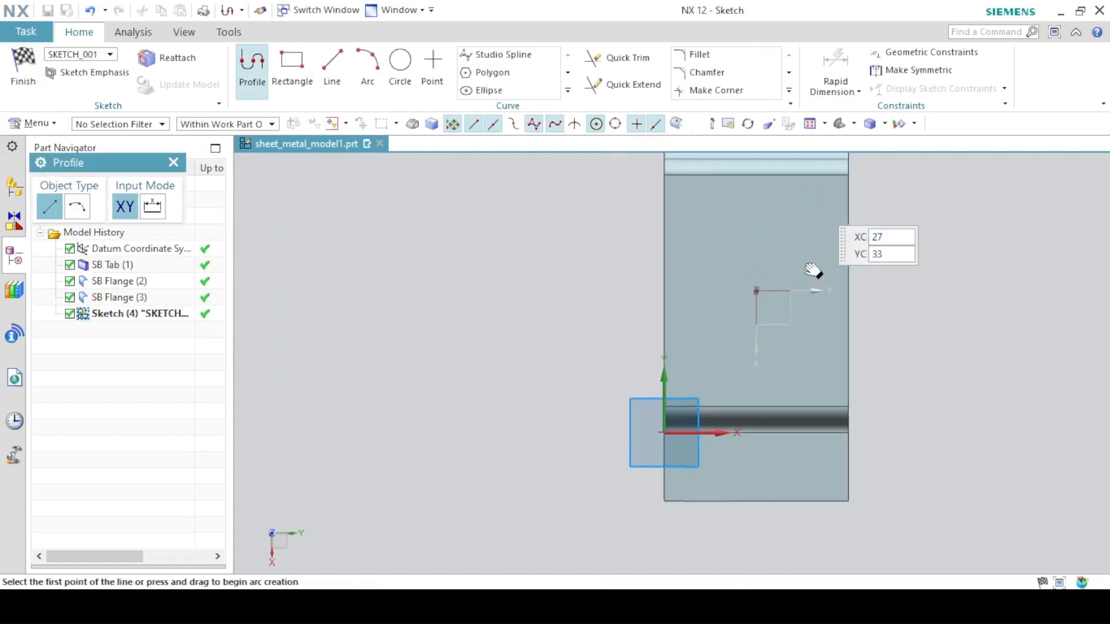
Sketch a closed lug profile on the opposite foot's outer edge, with straight sides about 15 mm long and a semicircular end of about 7.5 mm radius
shift+middle_drag(815, 270, 768, 315)
scroll(644, 228, down, 2)
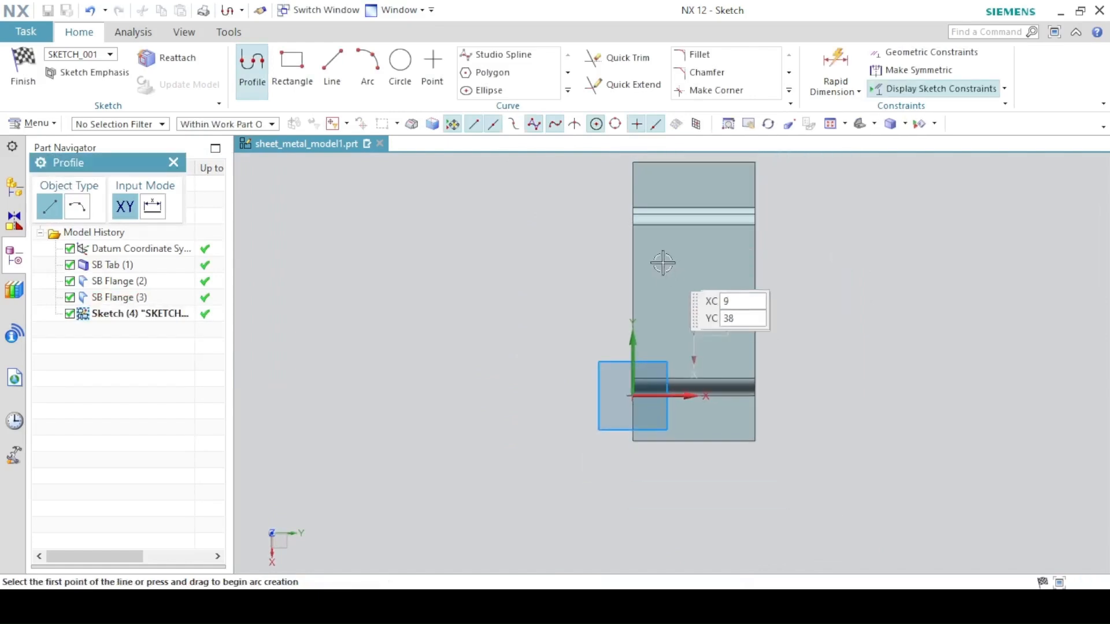
mouse_move(670, 208)
shift+middle_down()
mouse_move(681, 264)
mouse_move(637, 309)
shift+middle_up()
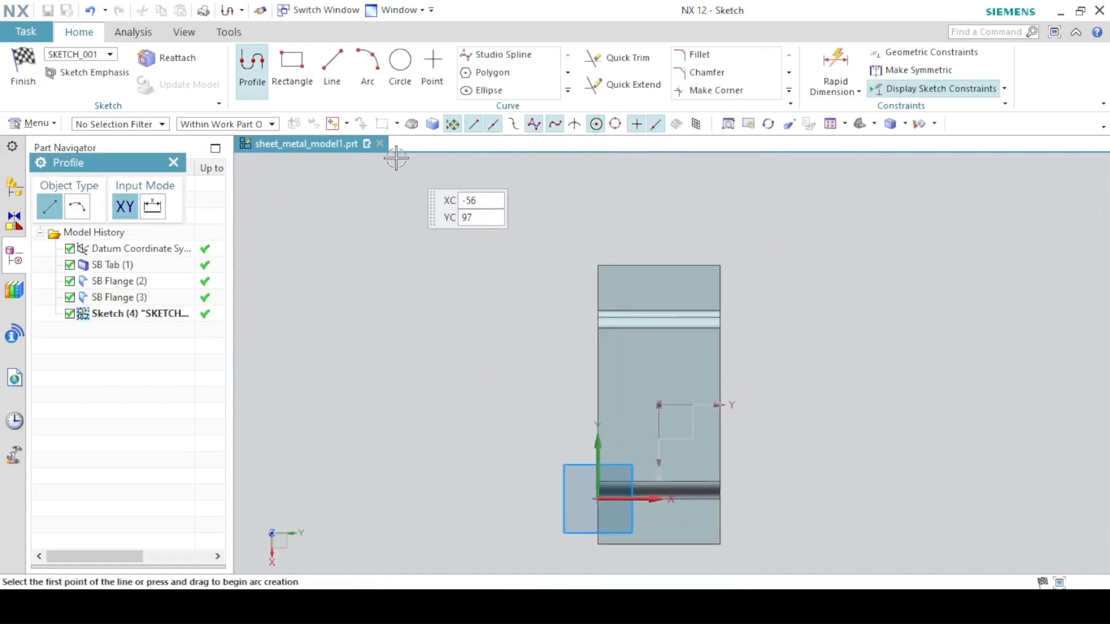
click(633, 262)
text(15)
click(631, 215)
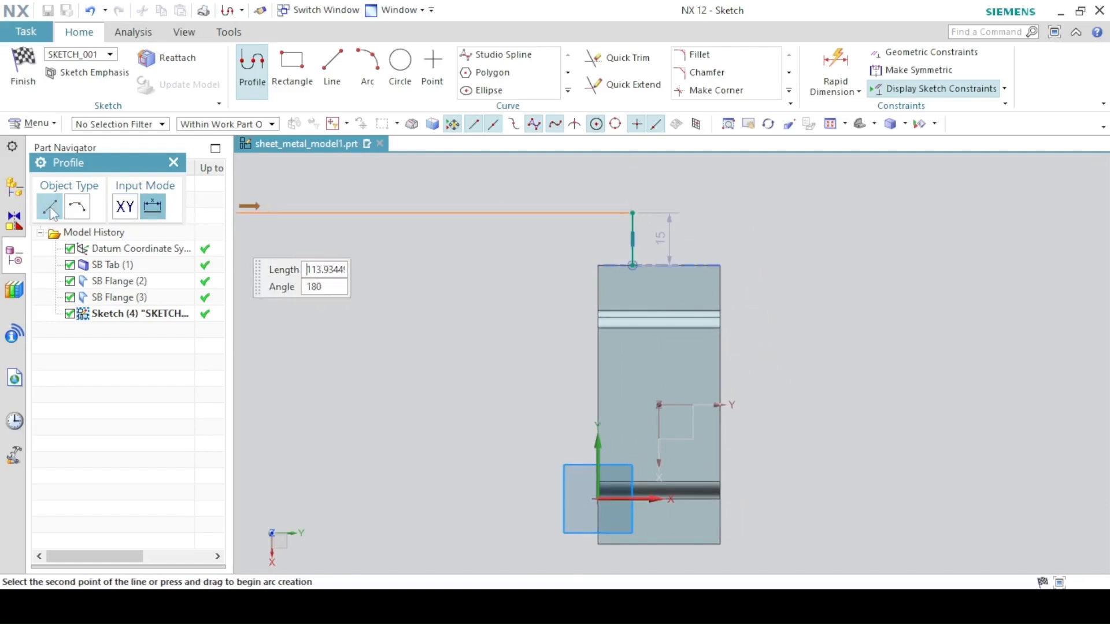
click(77, 207)
click(685, 213)
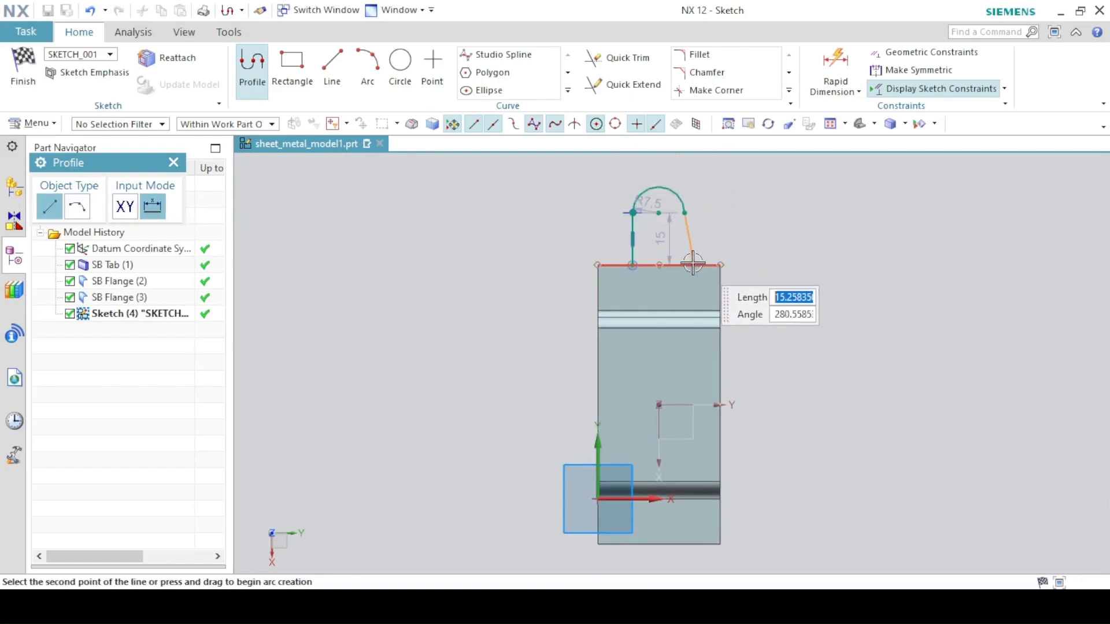
text(12)
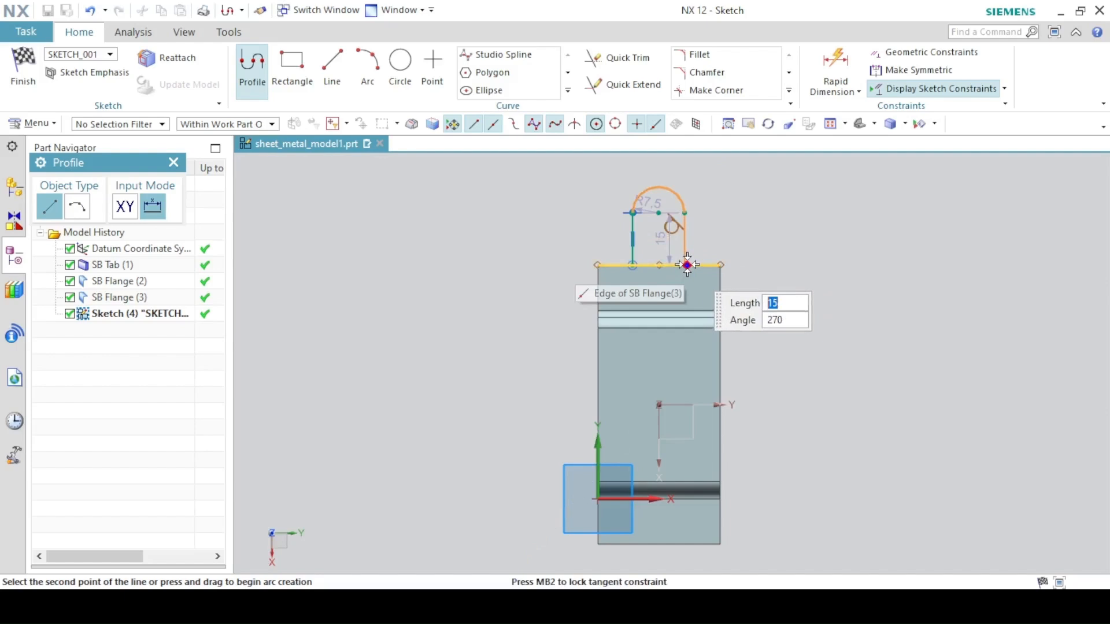
click(686, 263)
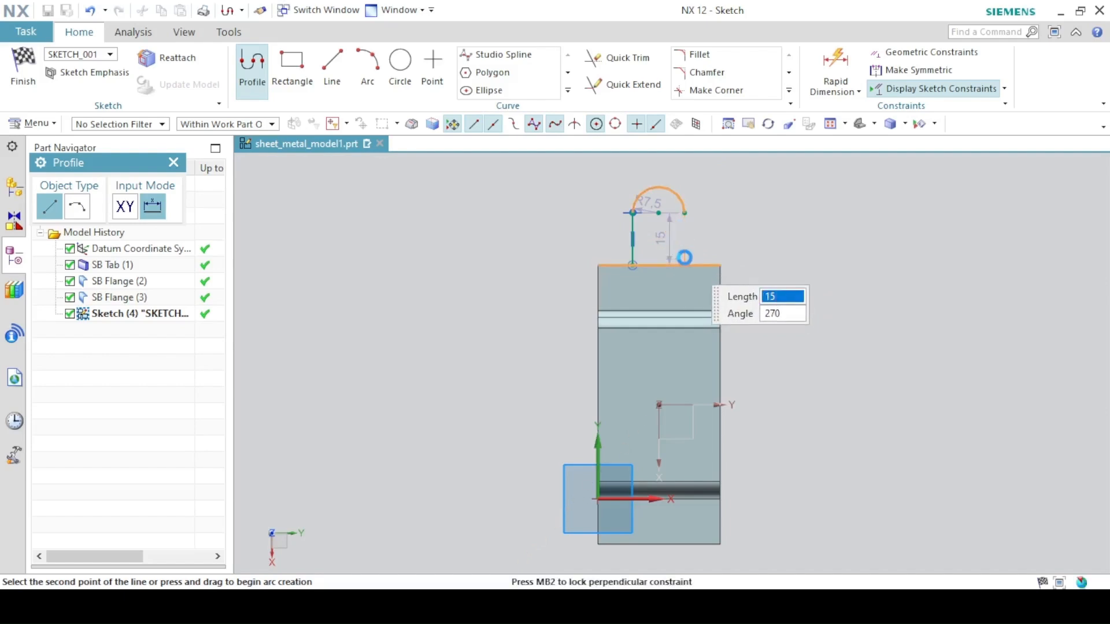
click(633, 264)
key(Escape)
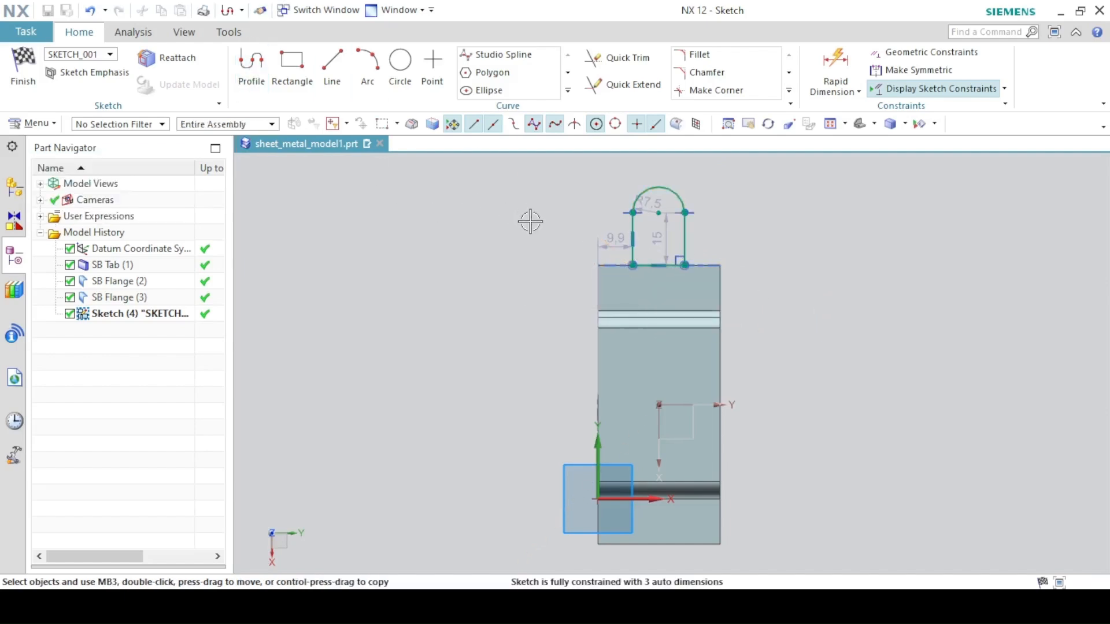
Make the lug profile's second straight side vertical and dimension the lug's straight side length as 10 mm
scroll(507, 174, up, 5)
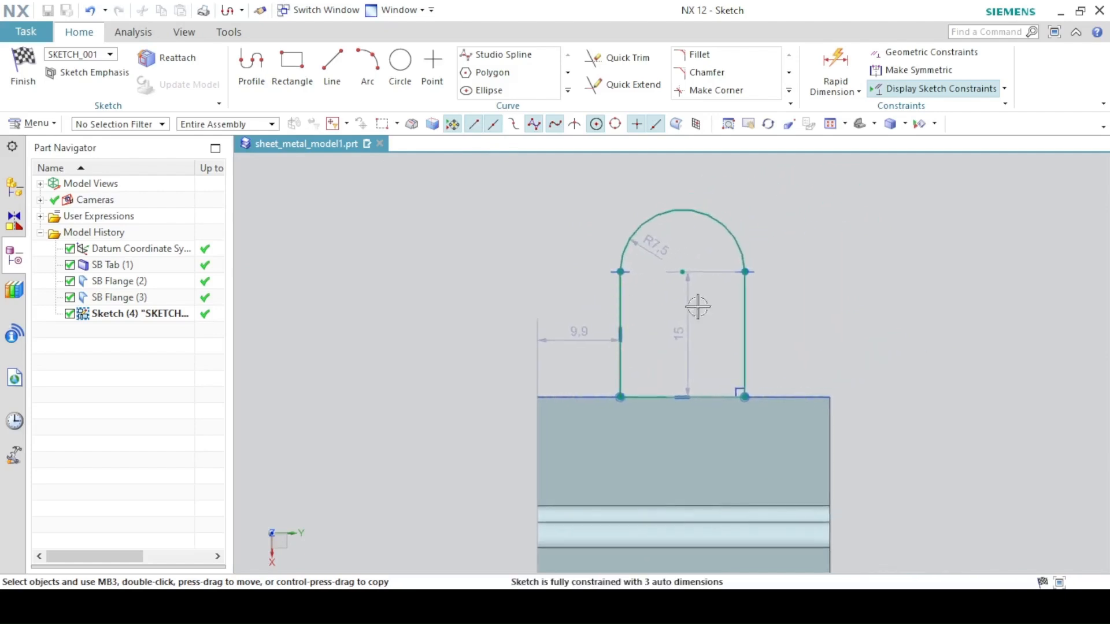
click(745, 289)
click(960, 235)
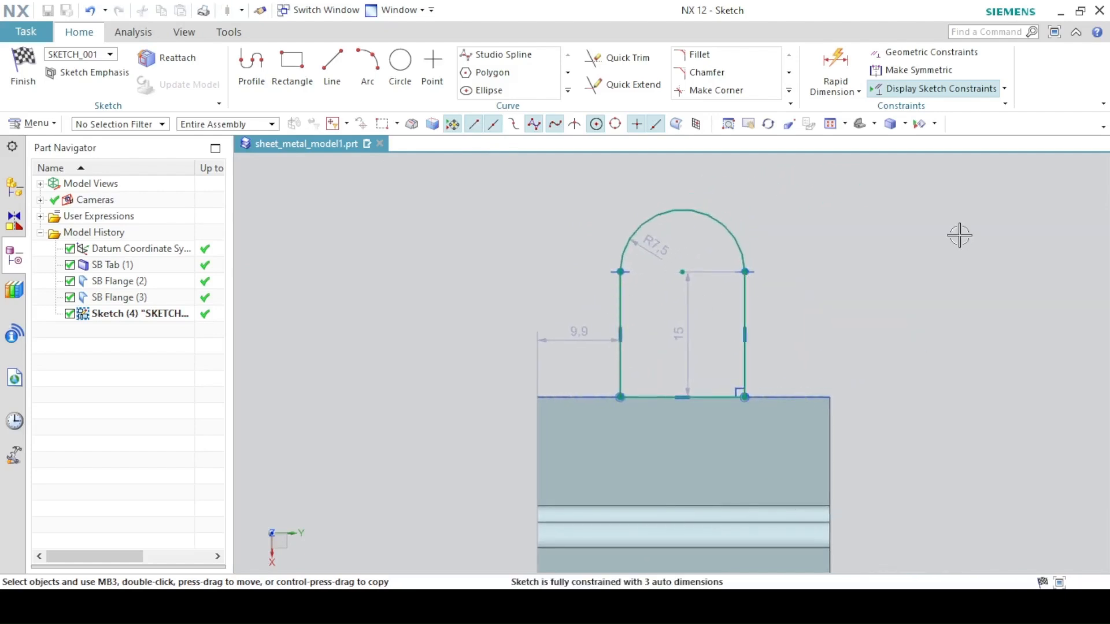
click(835, 67)
key(alt+Tab)
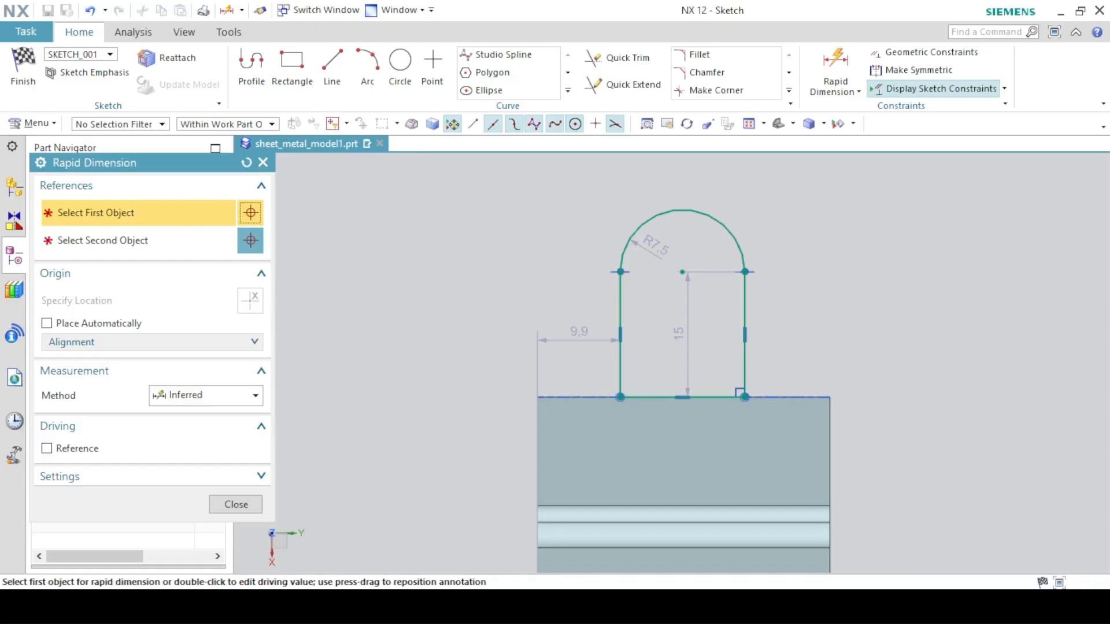
click(614, 292)
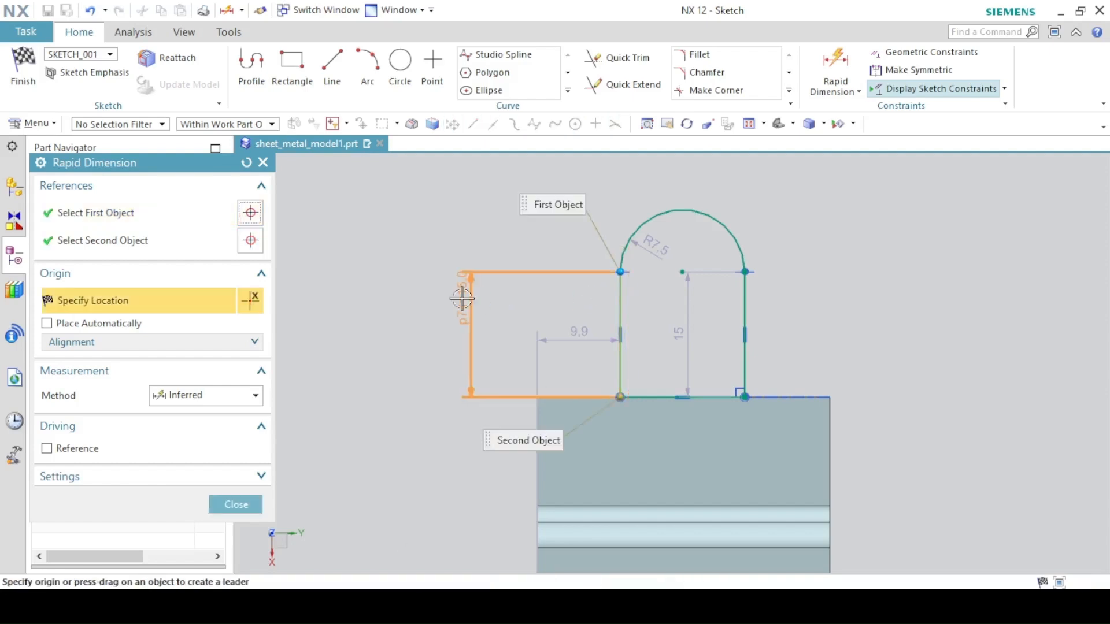
click(462, 299)
text(10)
key(Return)
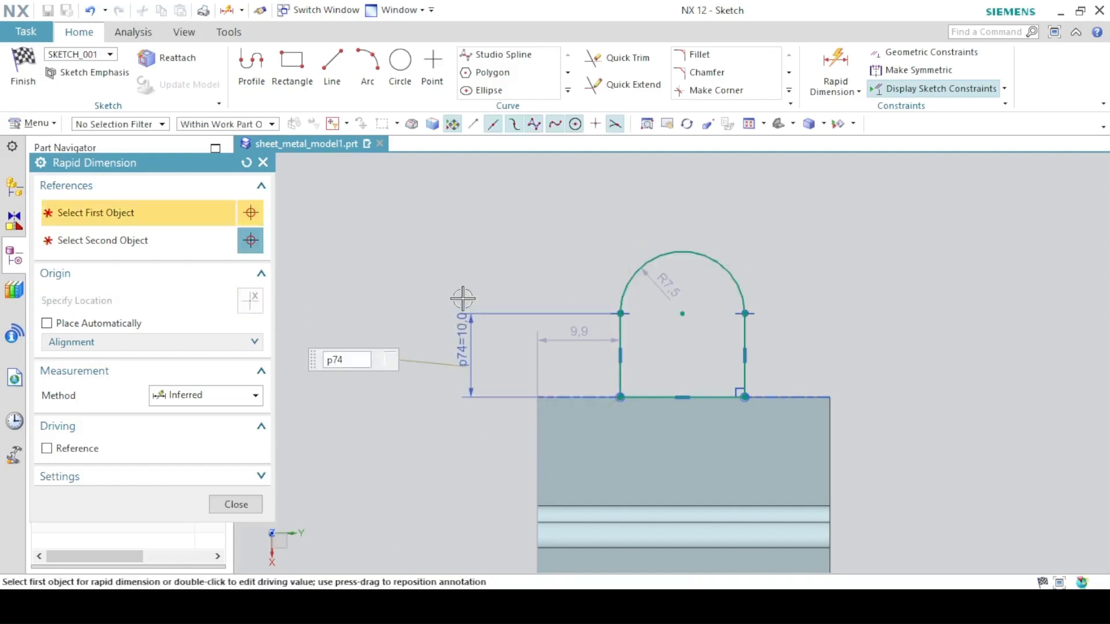
Dimension the lug arc's center 17.5 mm horizontally from the bracket's long side edge
click(681, 314)
click(537, 426)
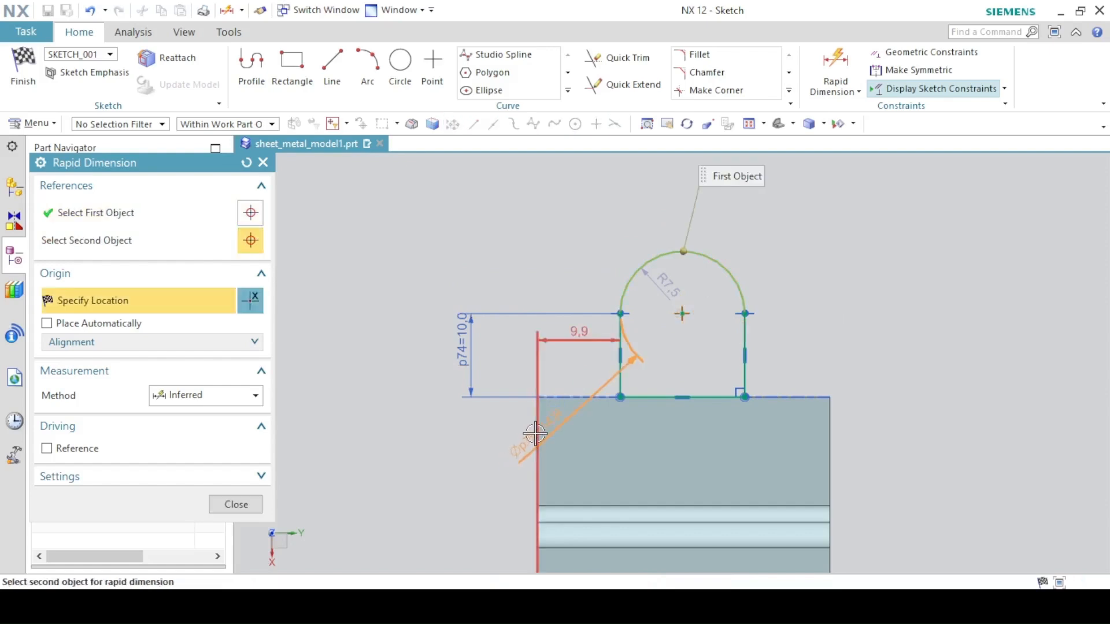
click(682, 314)
click(580, 199)
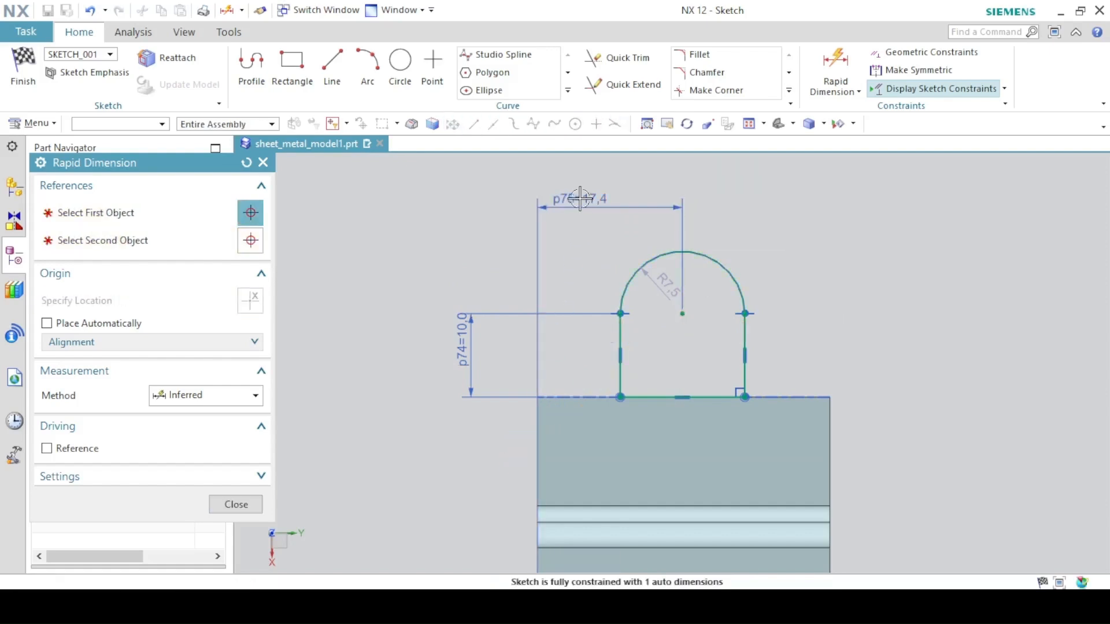
text(17.5)
key(Return)
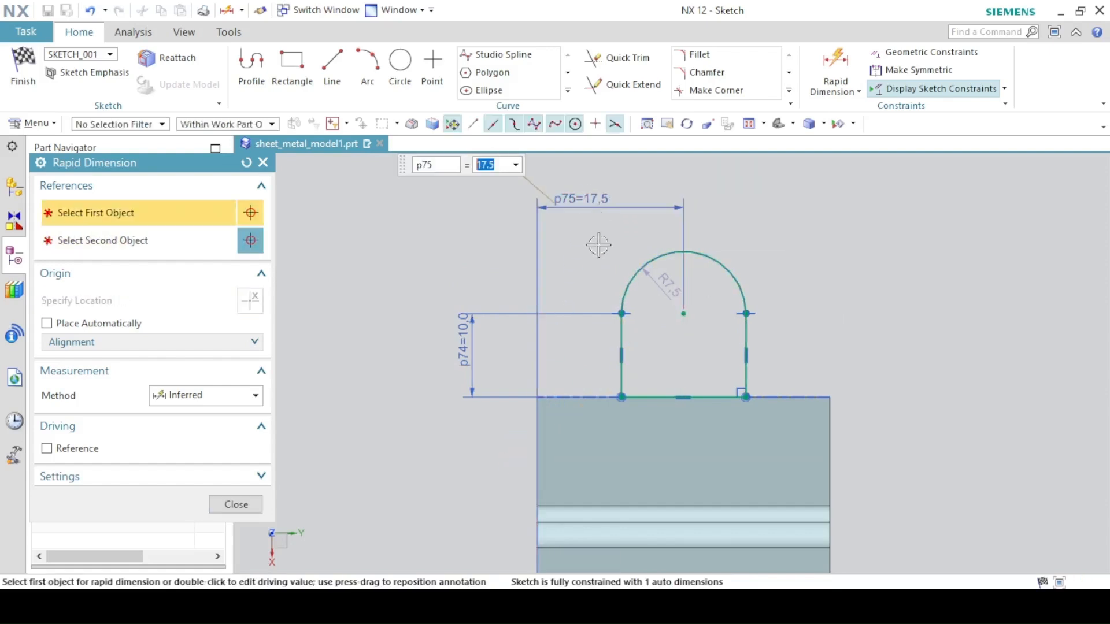
key(Escape)
Set the radius of the lug's rounded end to 5 mm
click(664, 278)
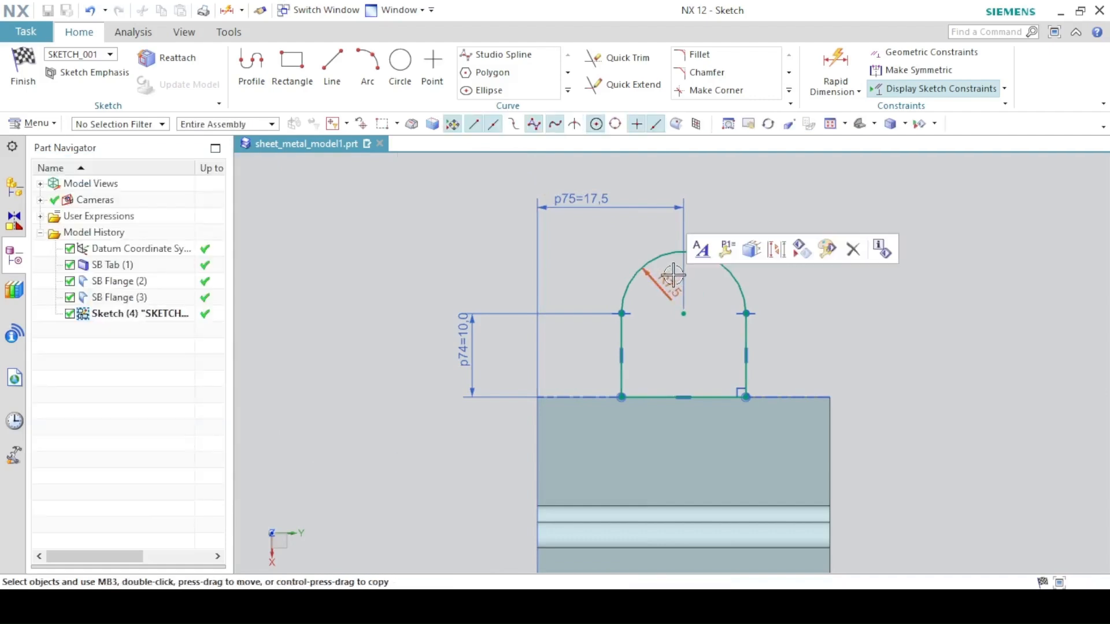
double_click(670, 277)
text(5)
key(Return)
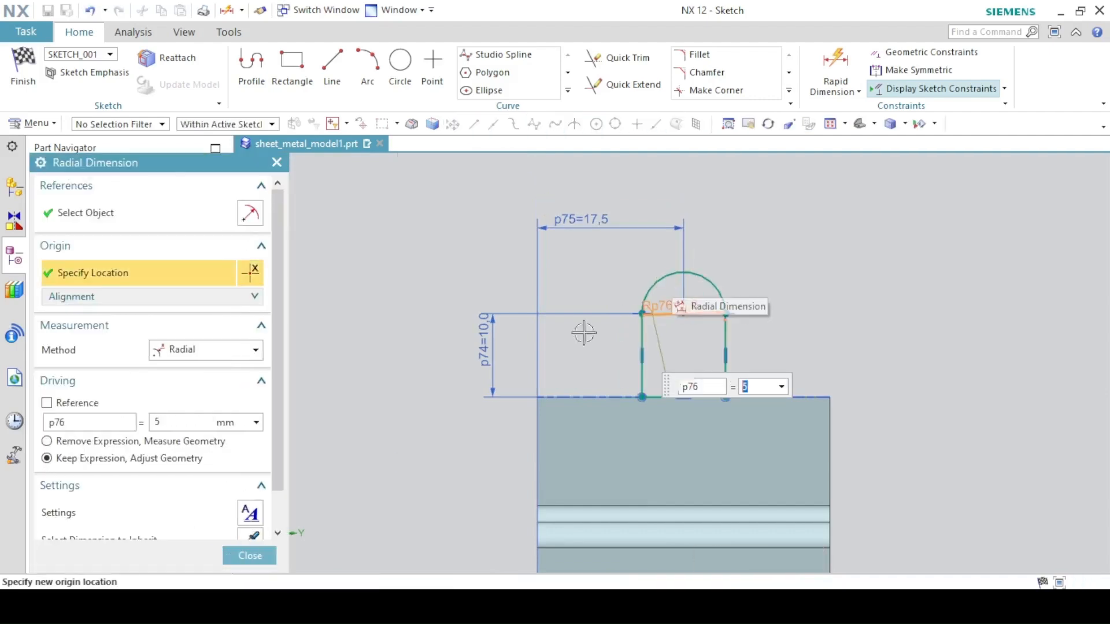
click(247, 553)
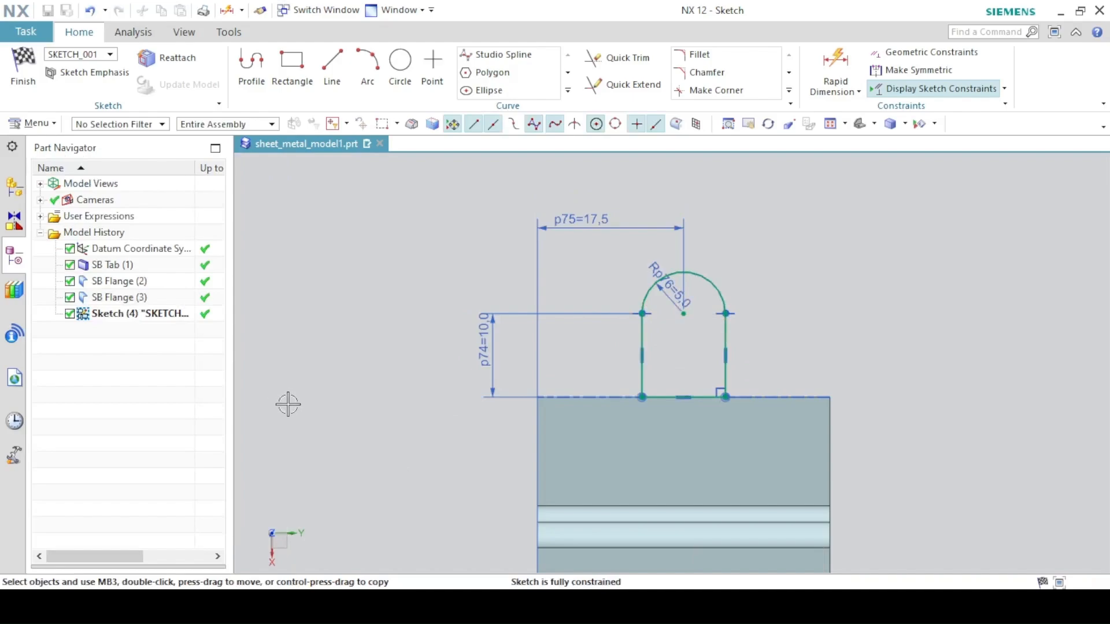
Check the lug hole size in draft.pdf, return to NX, and sketch a 5 mm diameter circle at the lug arc's center
key(alt+Tab)
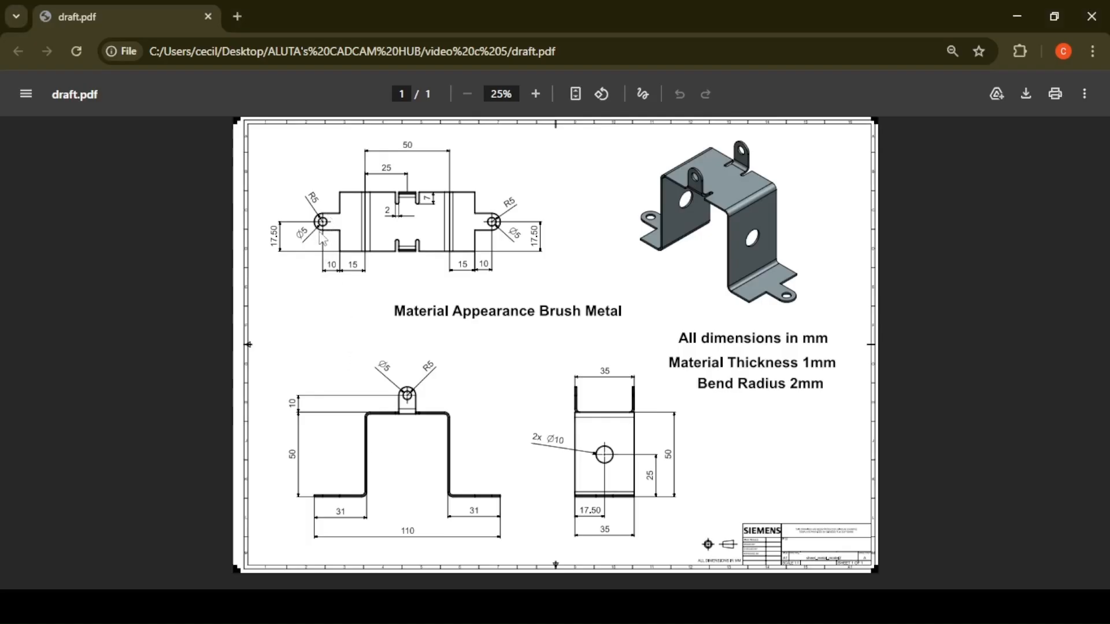
key(alt+Tab)
click(401, 63)
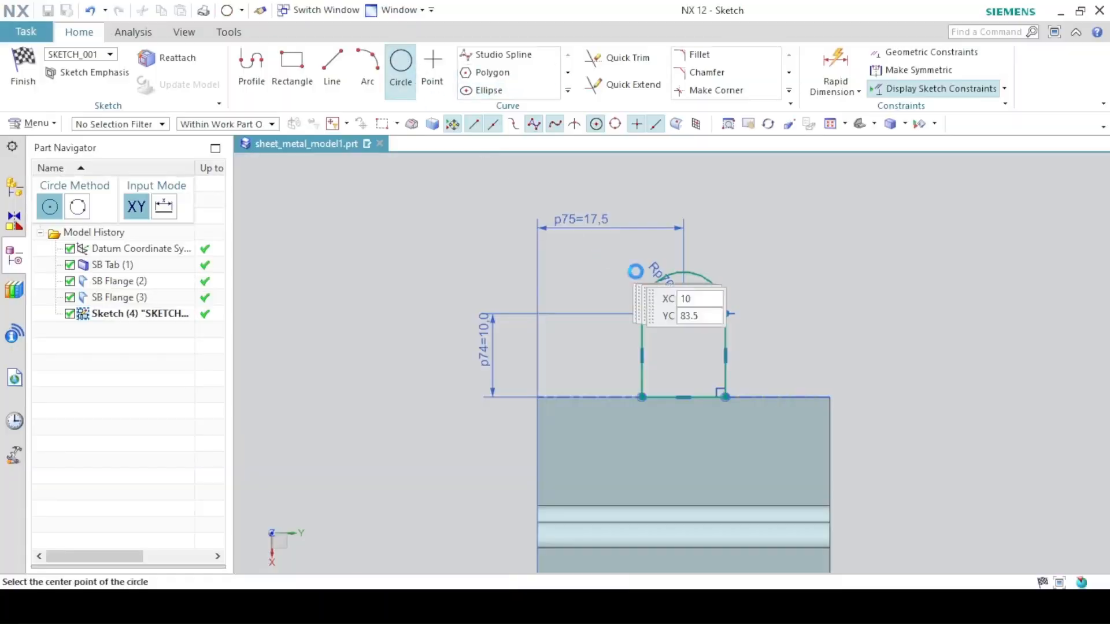
click(676, 315)
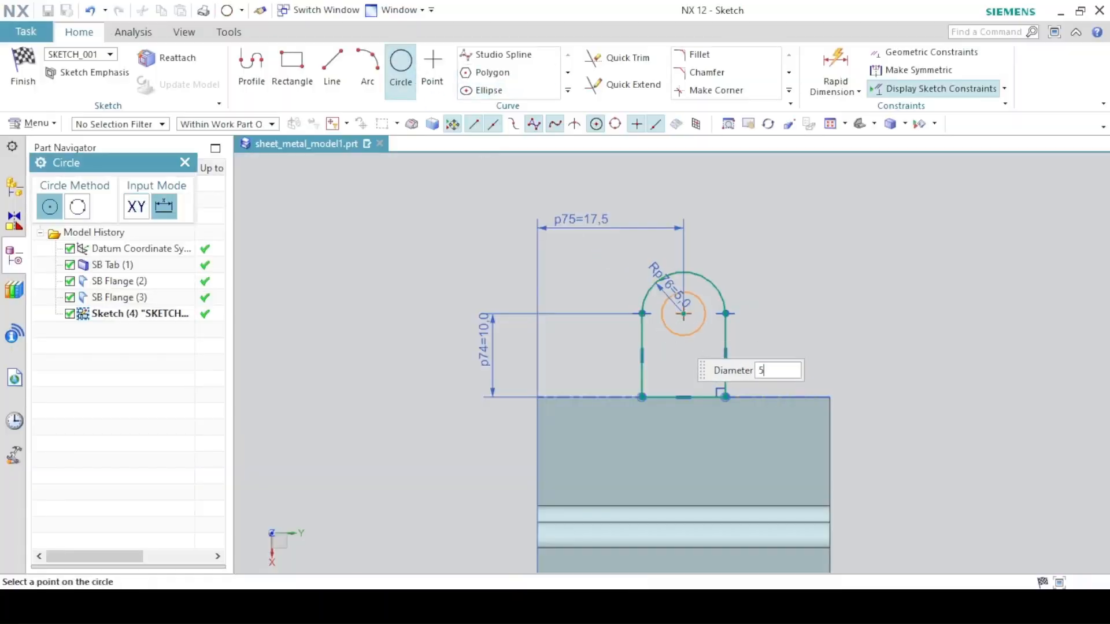
key(Return)
key(Escape)
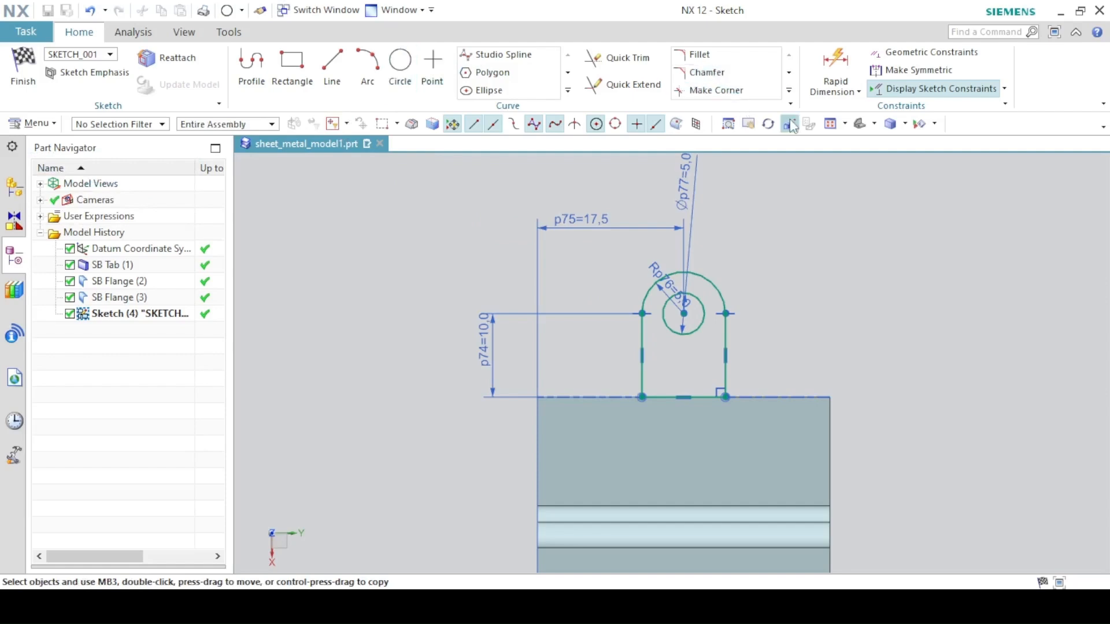
Draw a 35 mm horizontal line across the middle of the bracket's top face and convert it to a reference line
click(790, 125)
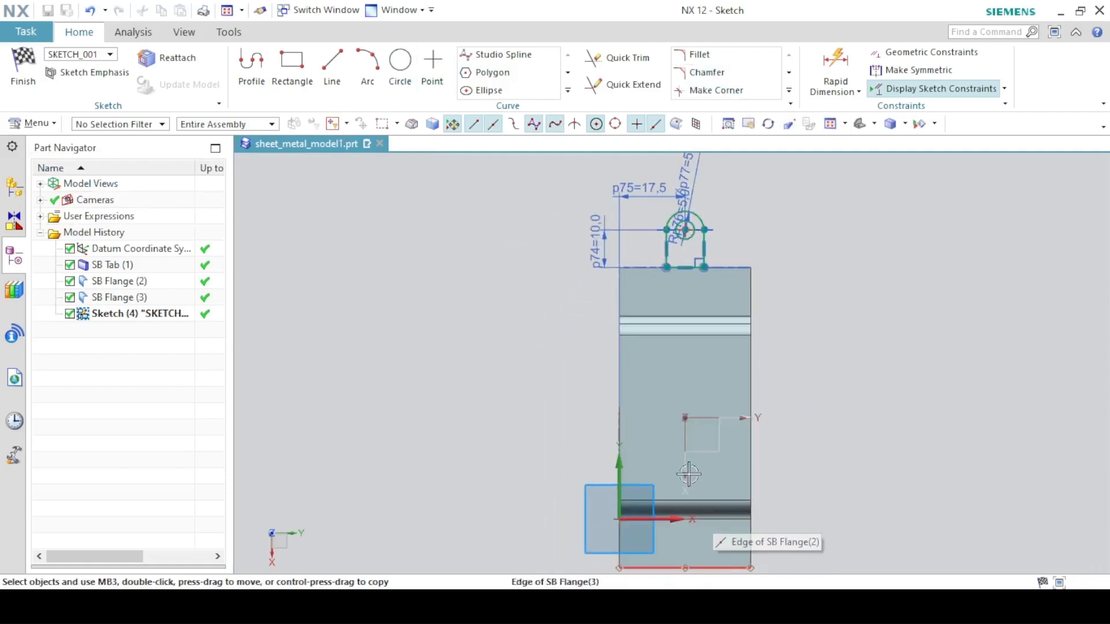
key(l)
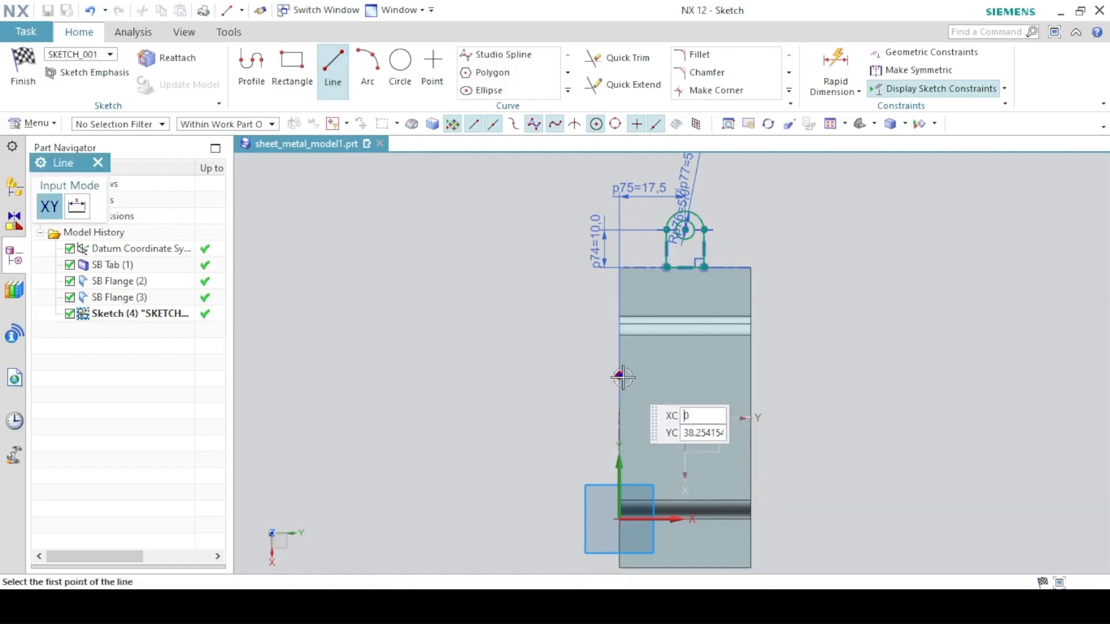
click(619, 417)
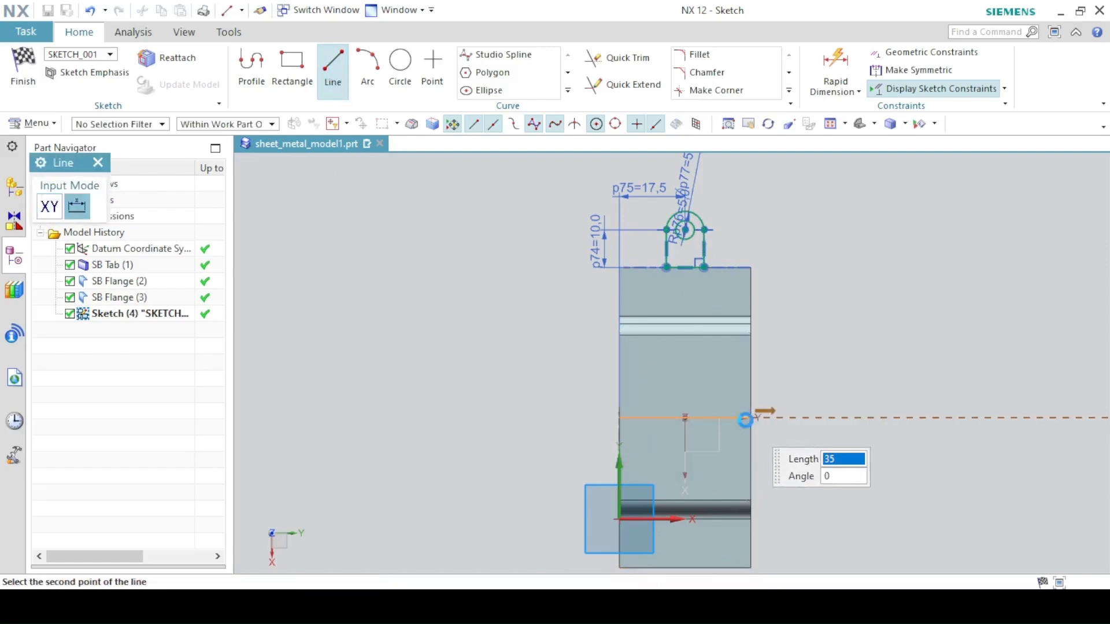
click(746, 419)
key(Escape)
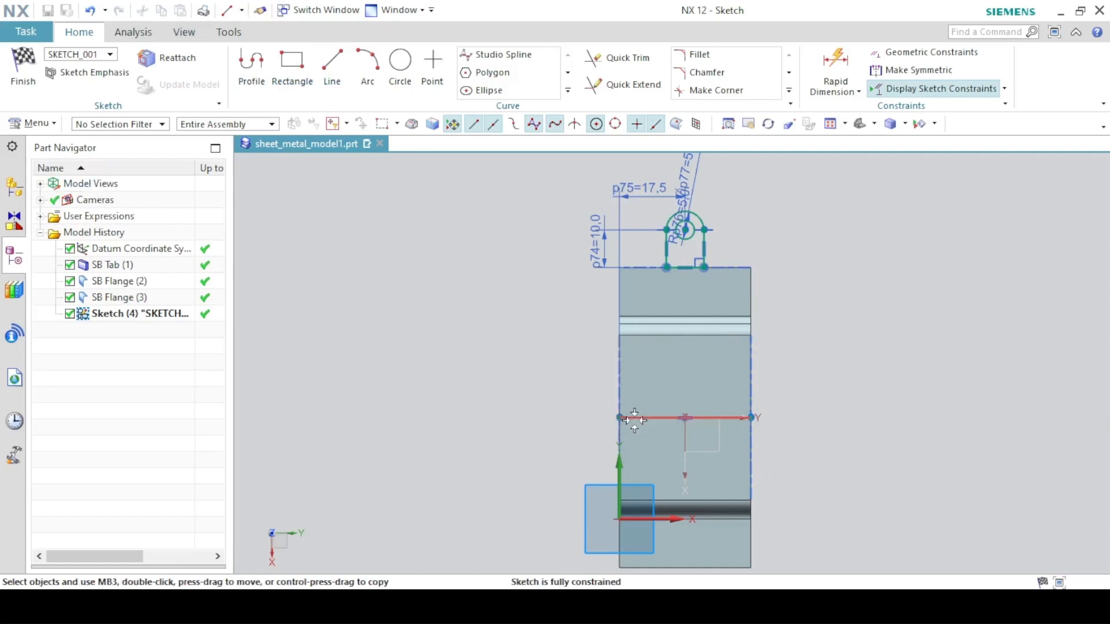
click(639, 418)
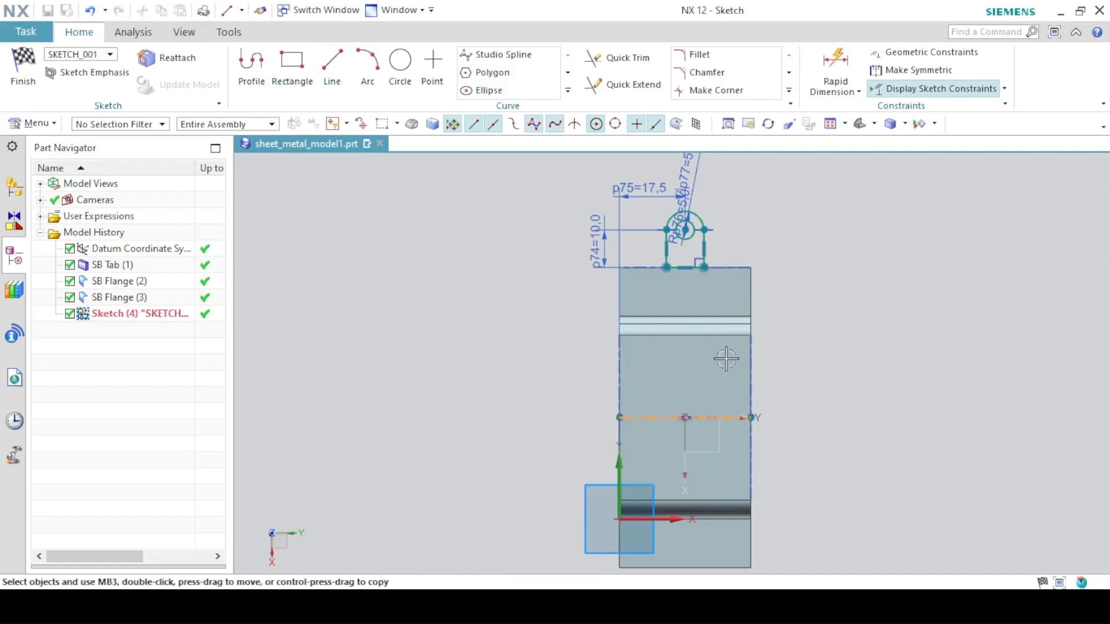
key(Escape)
Mirror the lug outline and its hole circle about the horizontal reference line onto the opposite foot
click(567, 90)
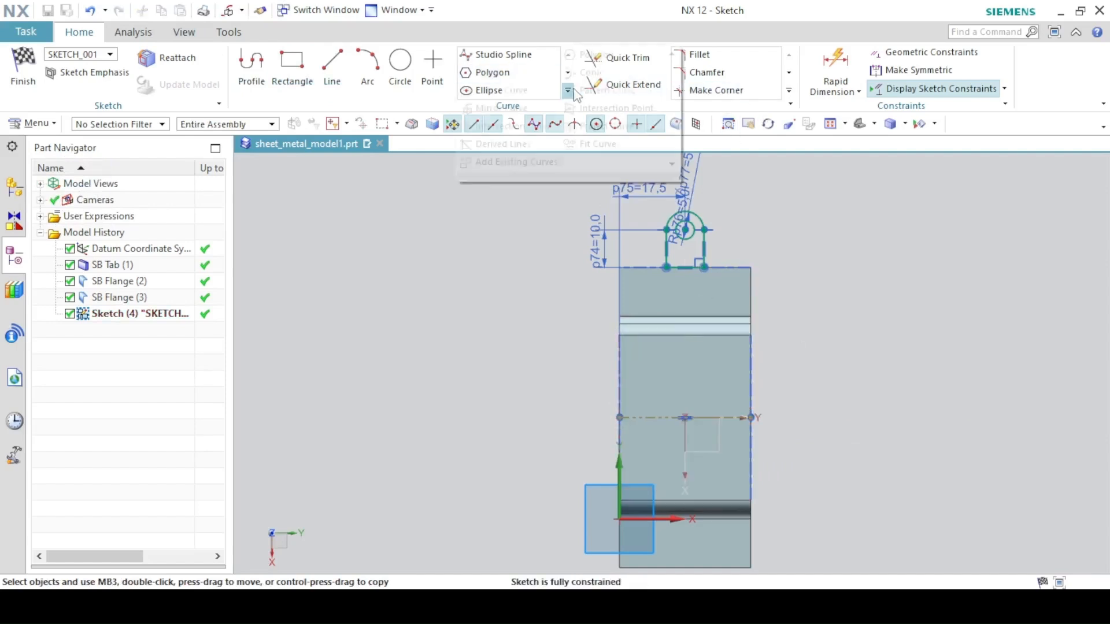
click(493, 106)
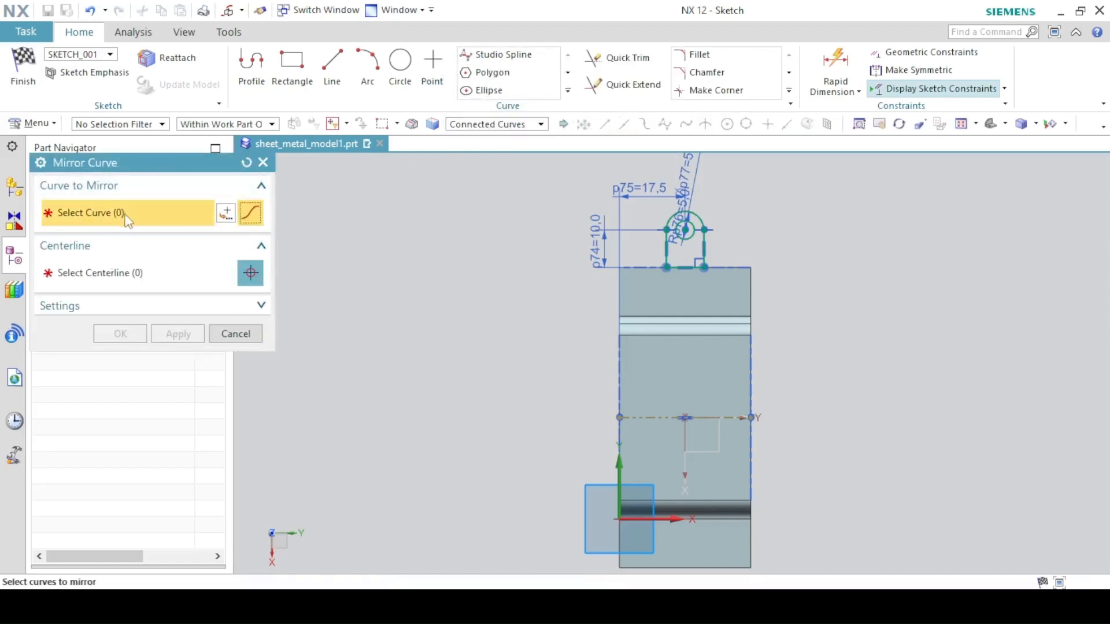
click(663, 250)
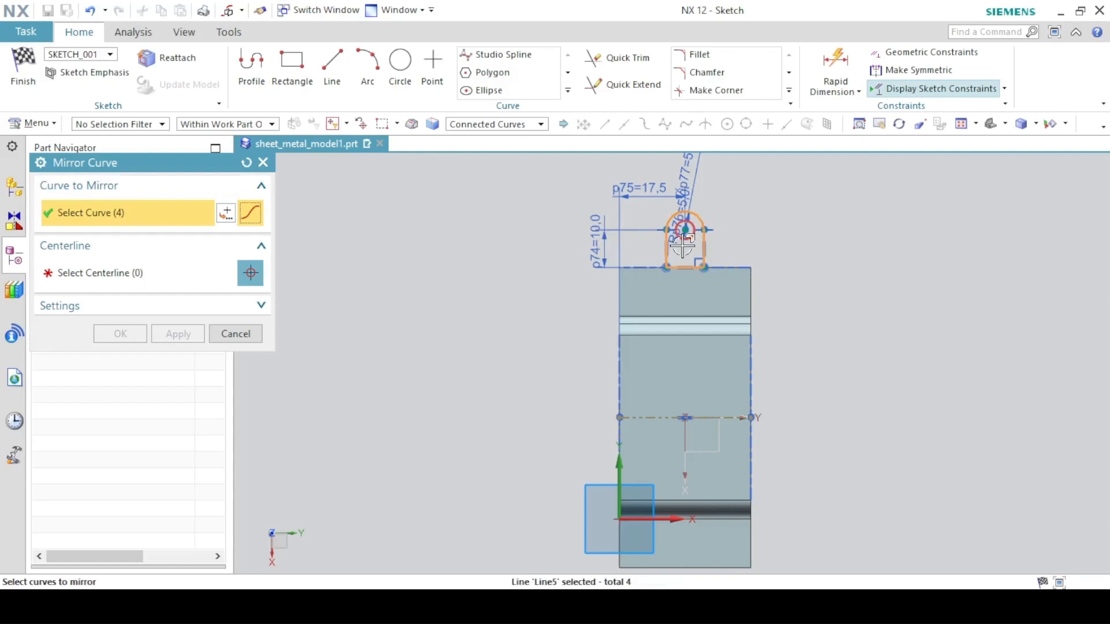
click(695, 238)
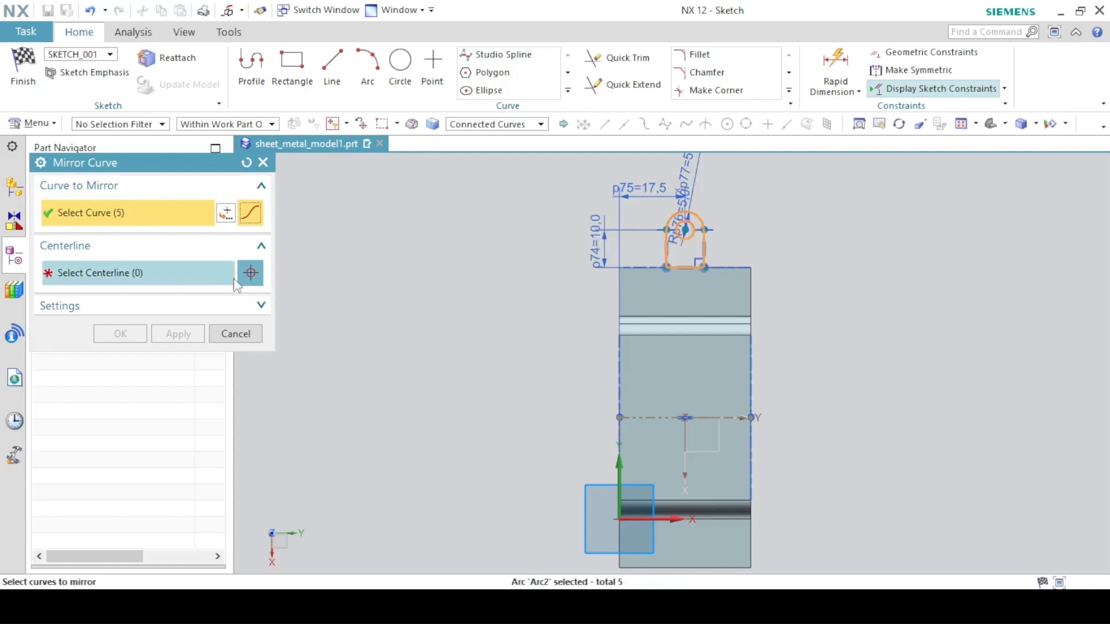
click(164, 279)
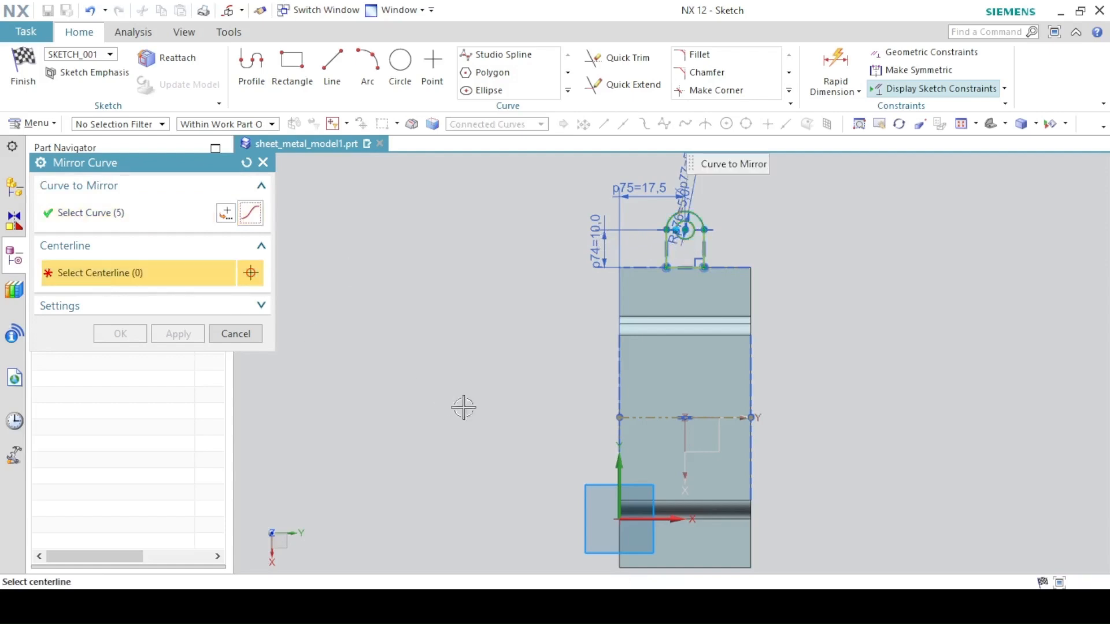
click(640, 417)
click(120, 334)
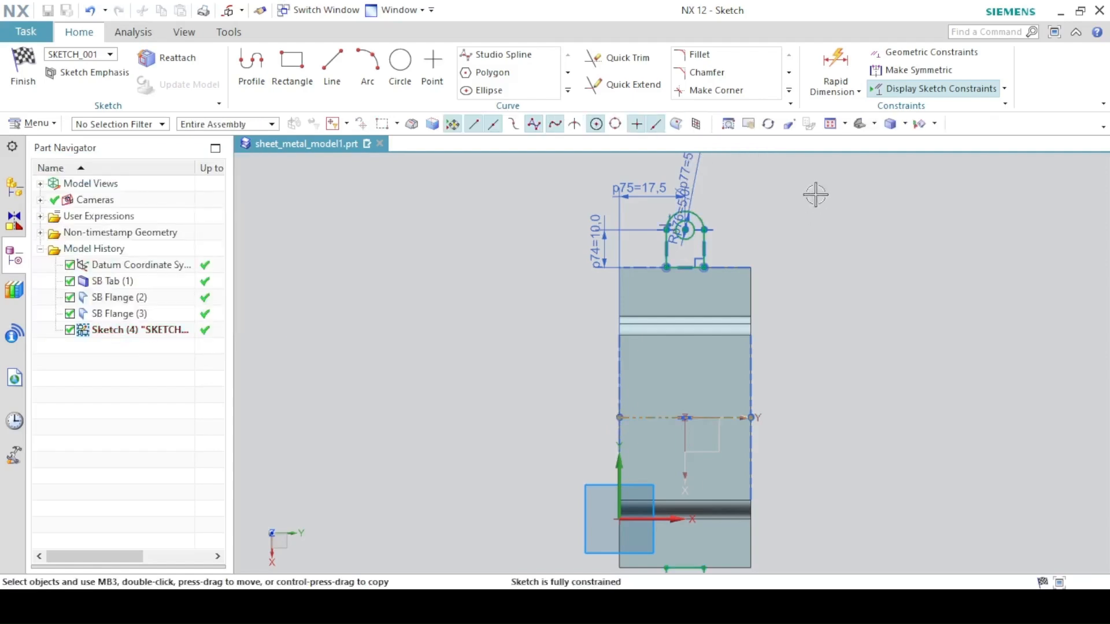
Finish the lug sketch and create the Secondary Tab from it on the bracket body
click(831, 124)
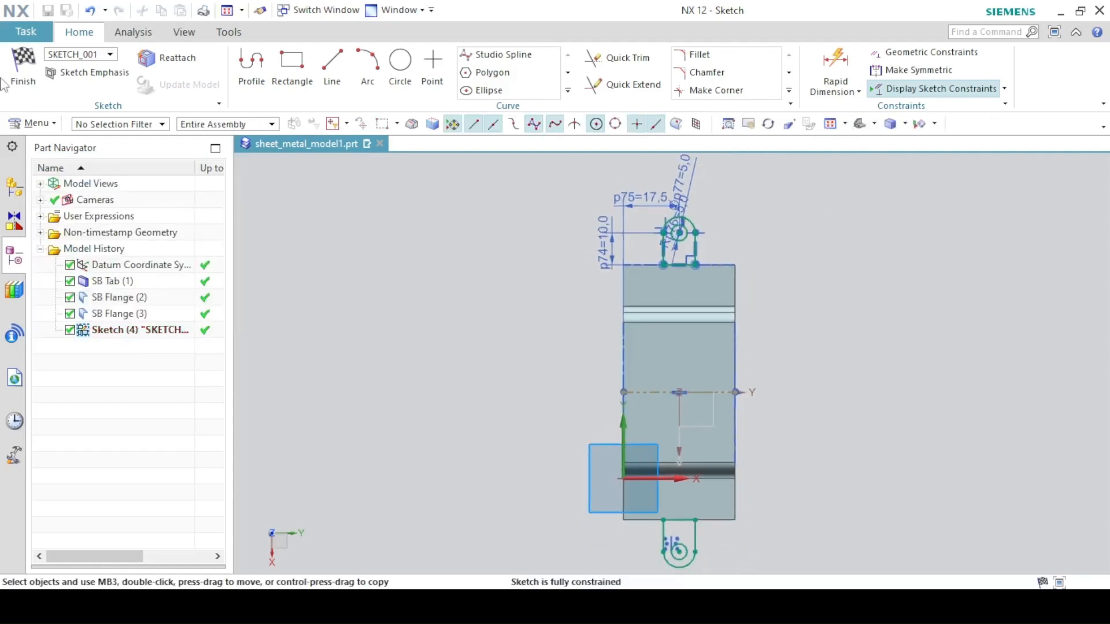
click(19, 61)
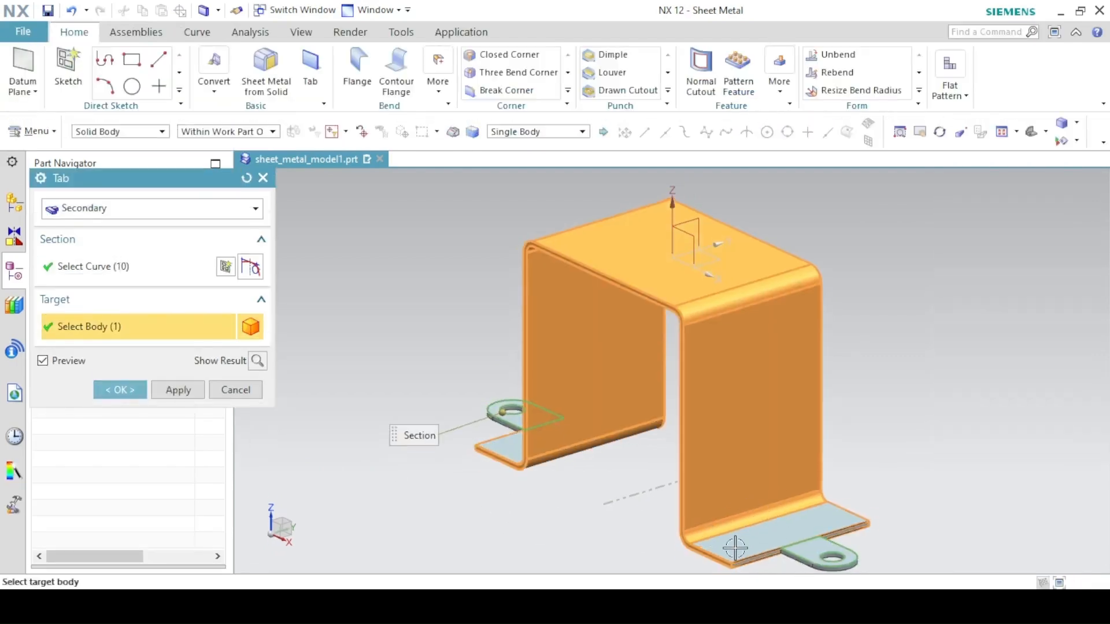
click(119, 391)
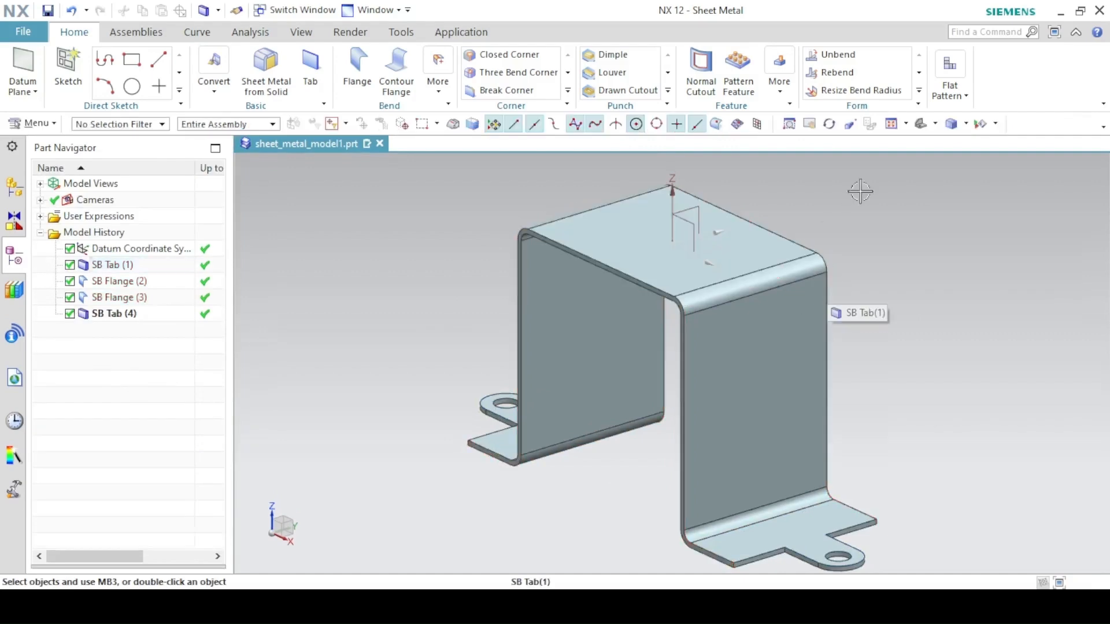
Check the leg holes in draft.pdf, return to NX, and start a Normal Cutout with its section sketch on the front leg's outer face
scroll(692, 258, down, 1)
key(alt+Tab)
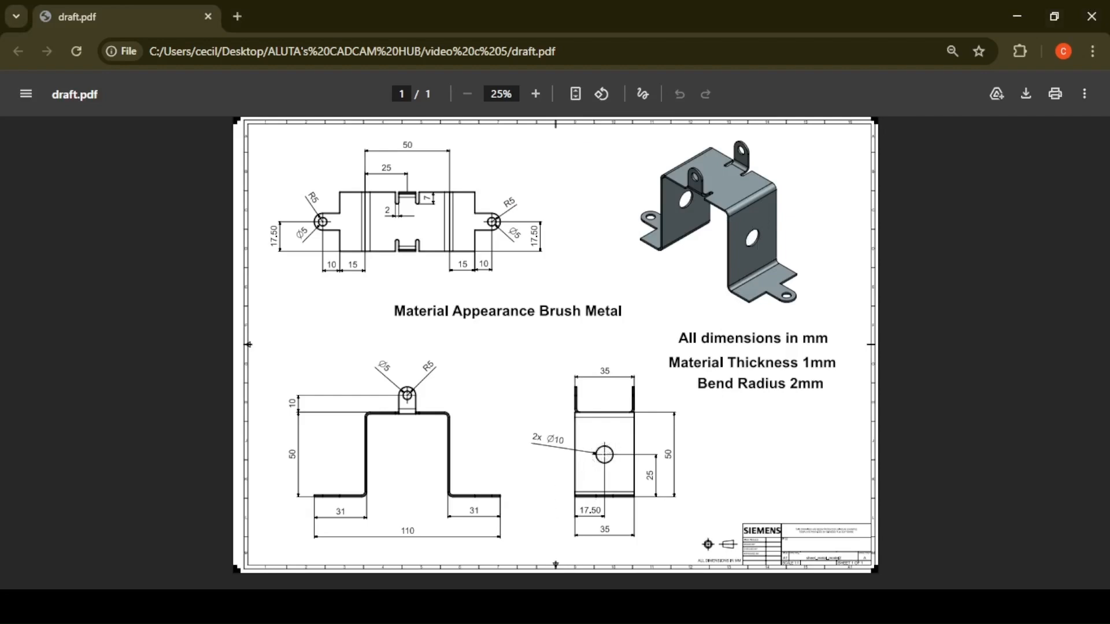
key(alt+Tab)
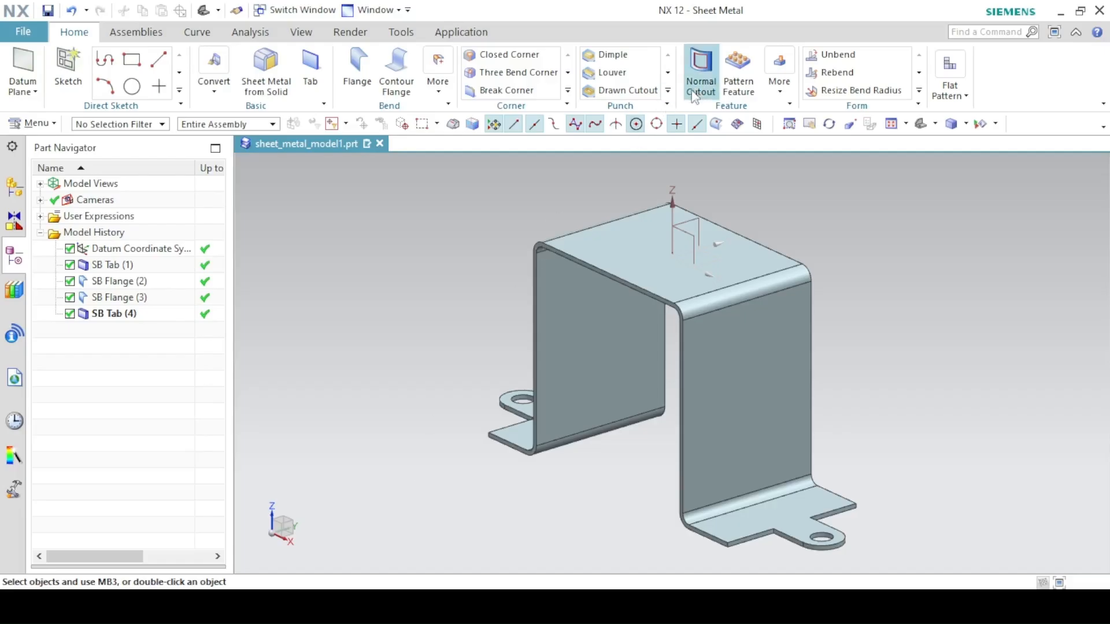
click(701, 72)
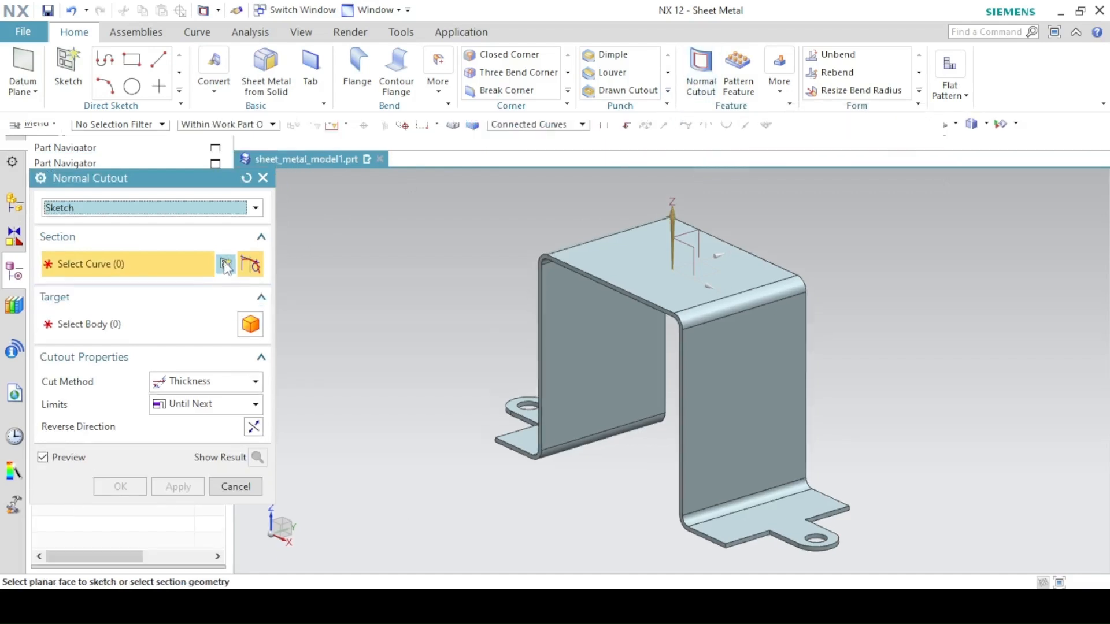
click(251, 249)
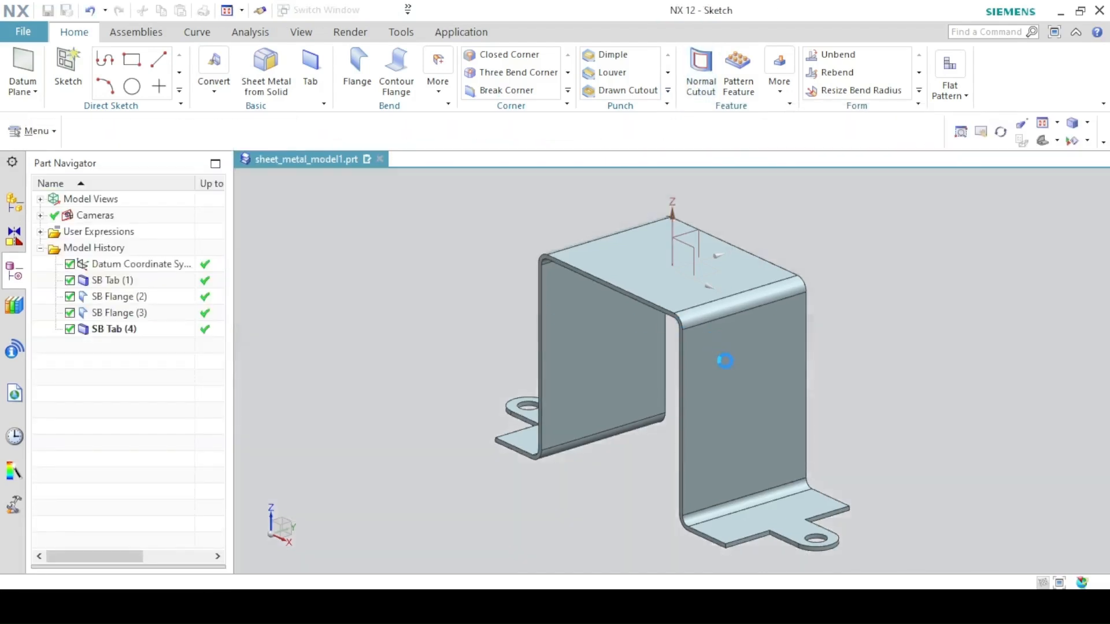
click(726, 364)
click(178, 368)
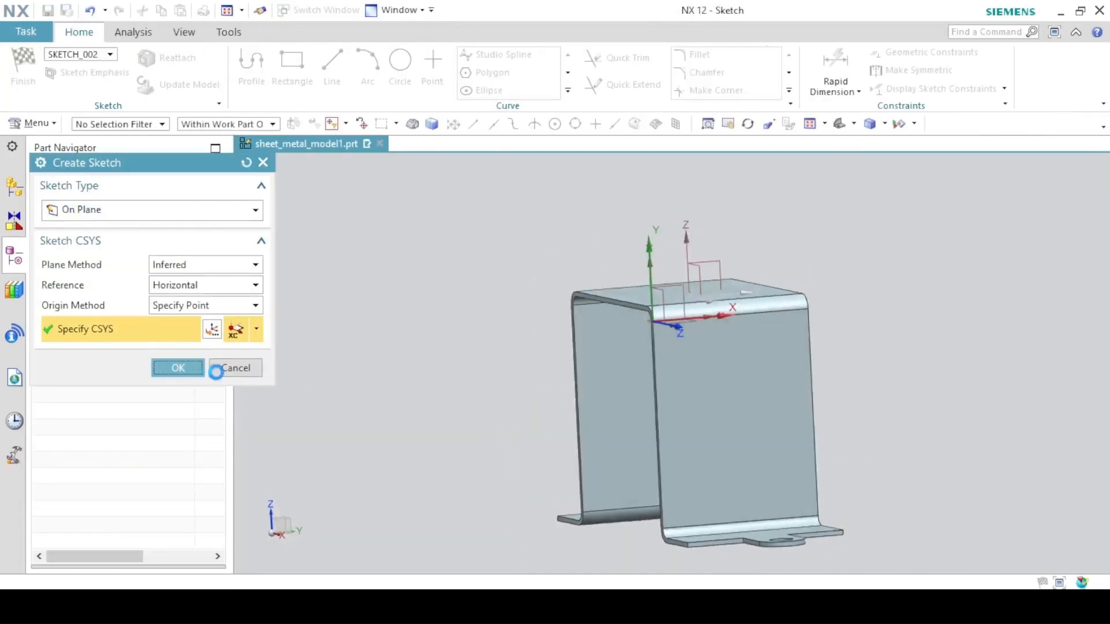
Draw a 10 mm diameter circle near the middle of the front leg's outer face
click(401, 61)
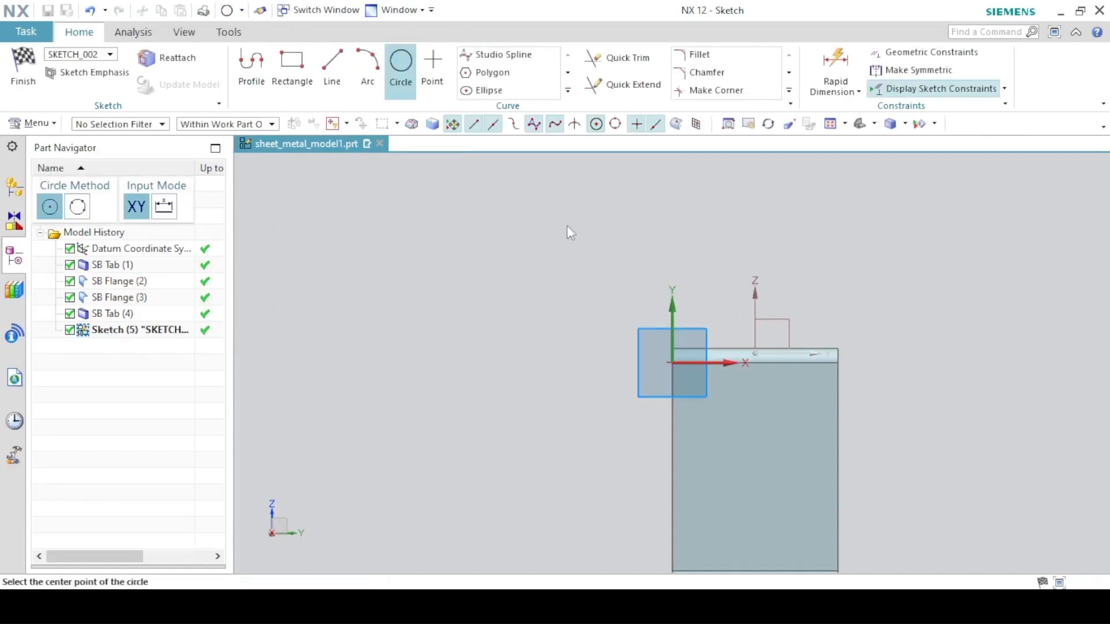
click(758, 474)
key(Return)
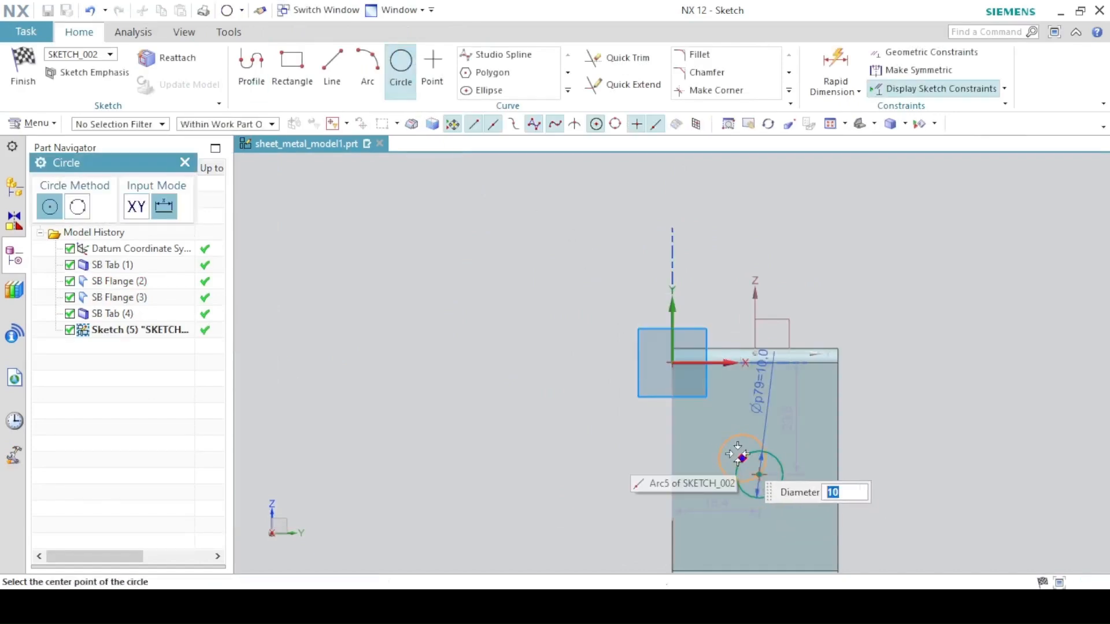
key(Escape)
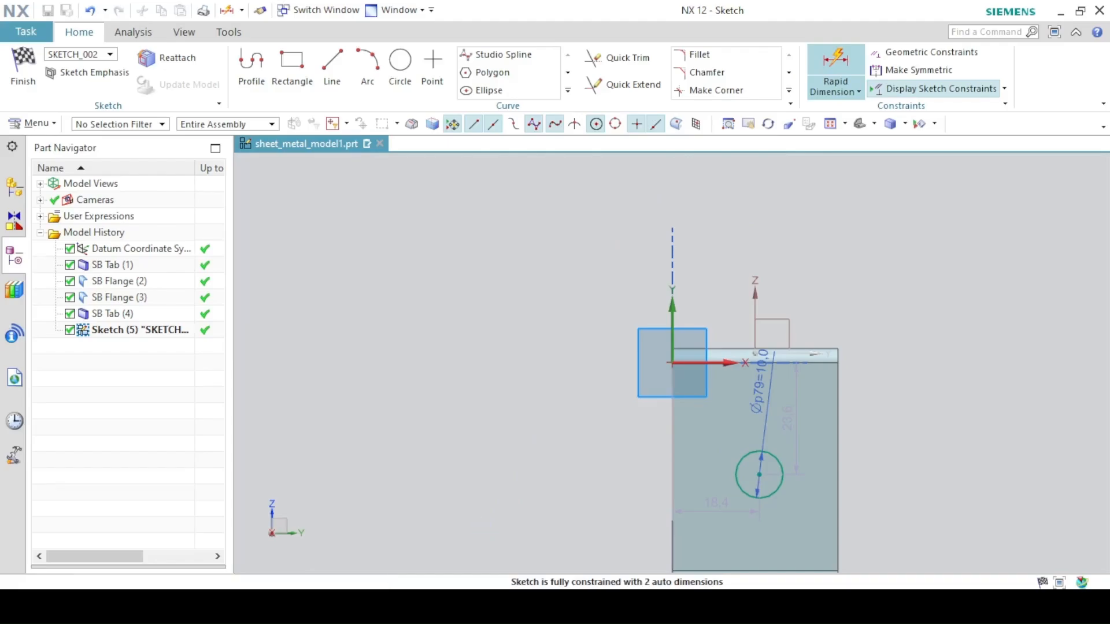
Check the hole position in draft.pdf, return to NX, and dimension the circle's centre 17.5 mm horizontally from the sketch's vertical axis
key(alt+Tab)
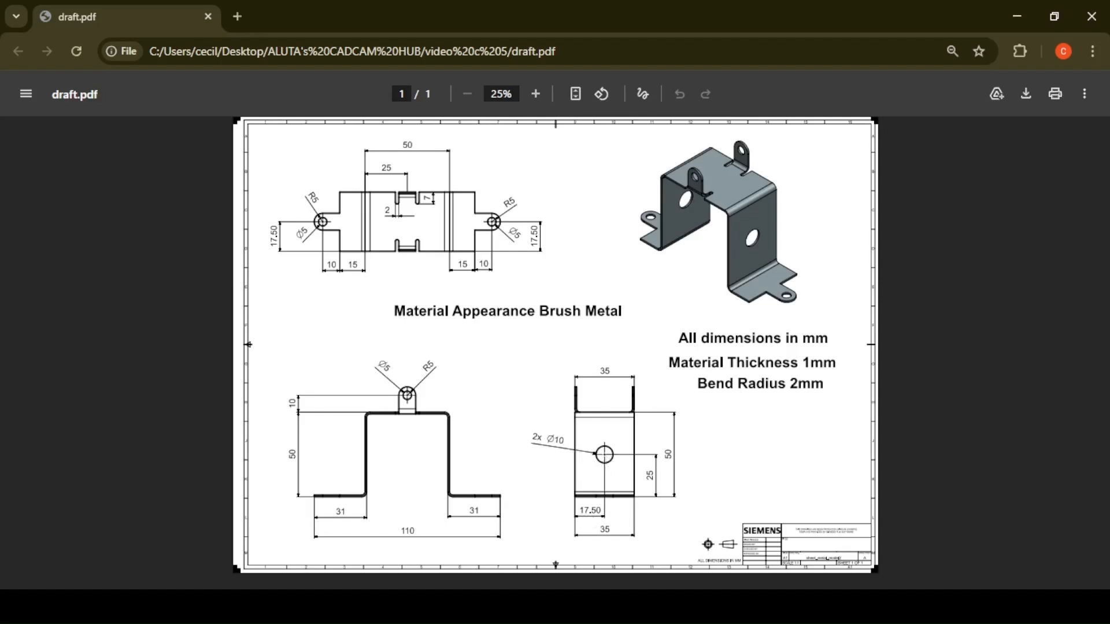
key(alt+Tab)
click(737, 473)
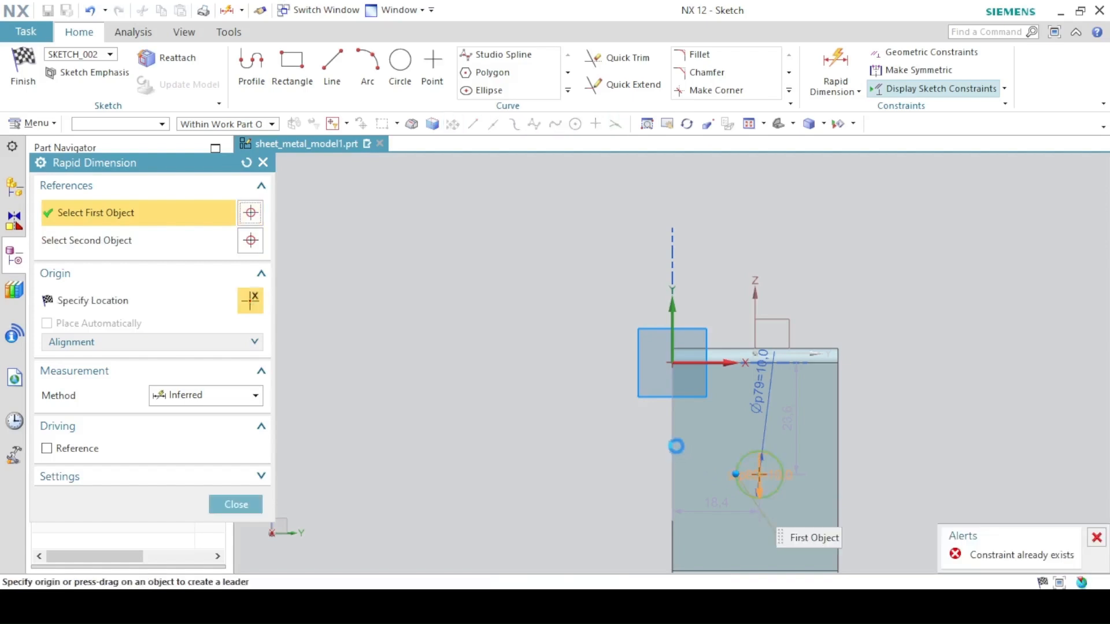
click(759, 475)
click(568, 284)
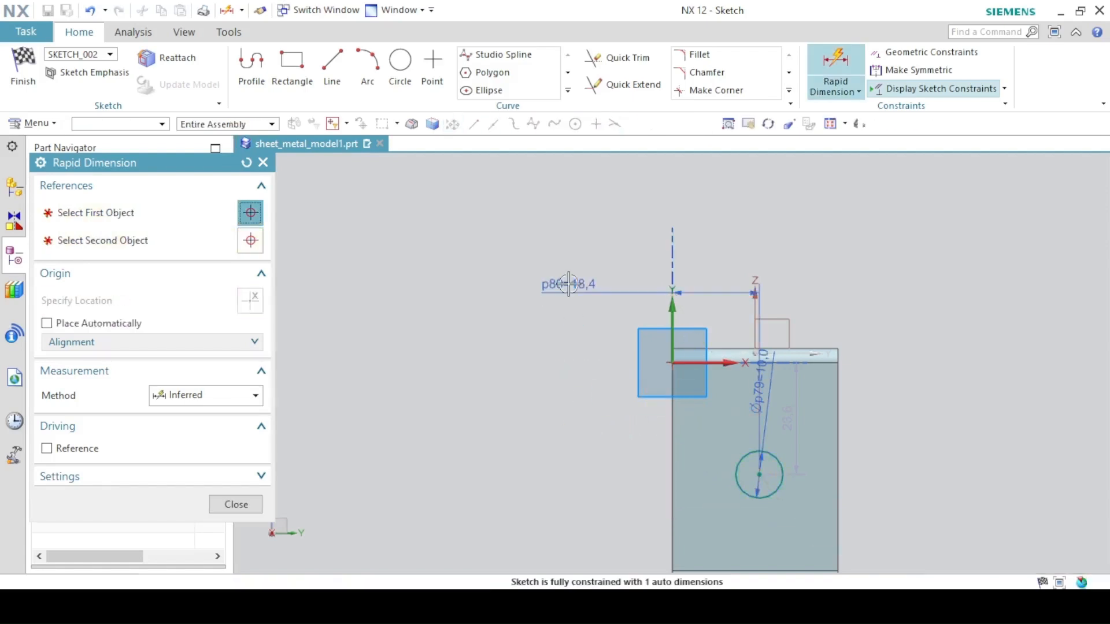
text(17.5)
key(Return)
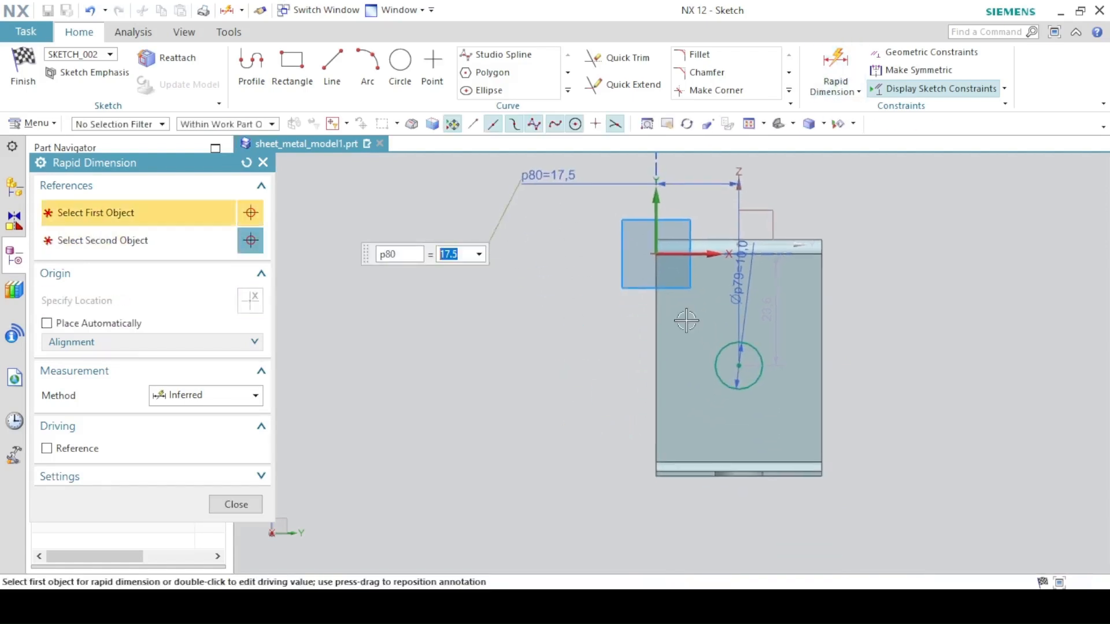
Dimension the circle's centre 25 mm above the bracket's bottom edge, and finish the sketch to create the Normal Cutout
click(716, 366)
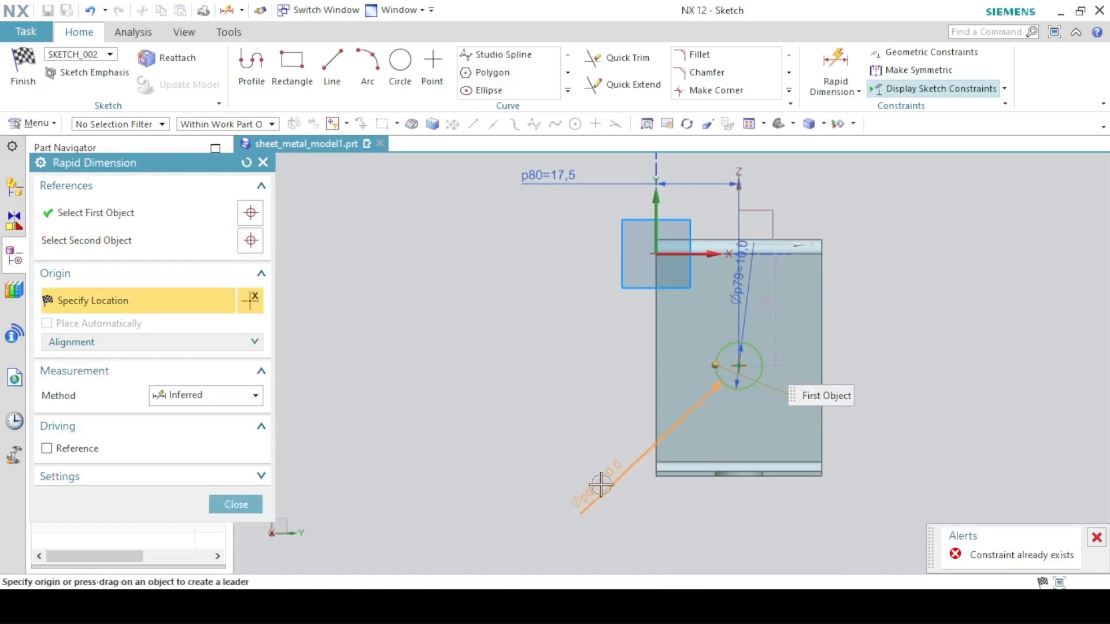
click(671, 475)
click(527, 392)
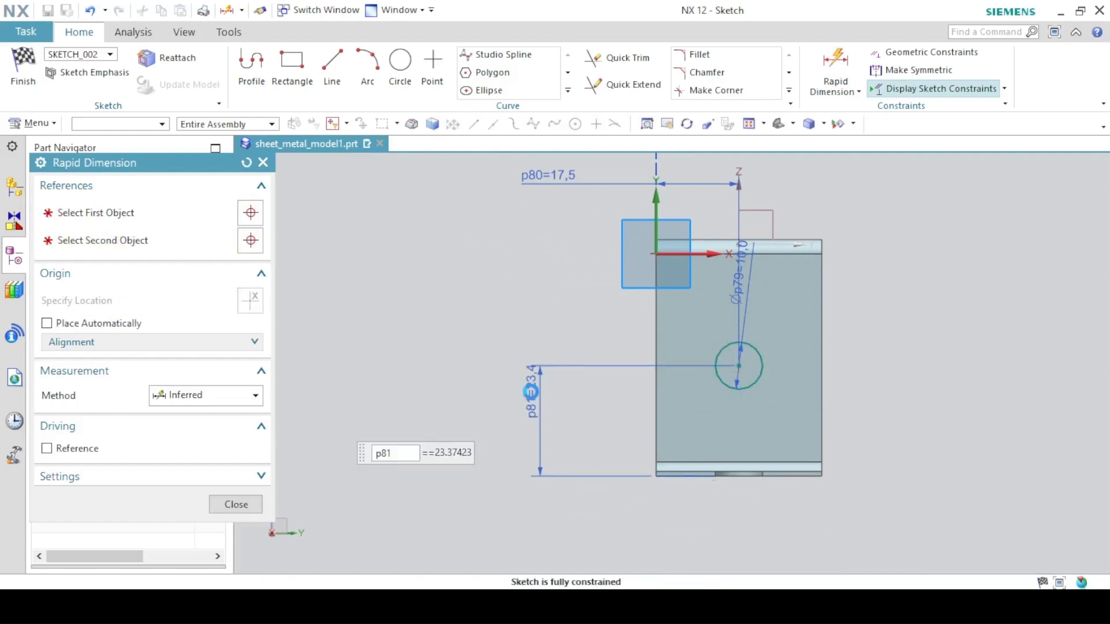
text(25)
key(Return)
click(237, 505)
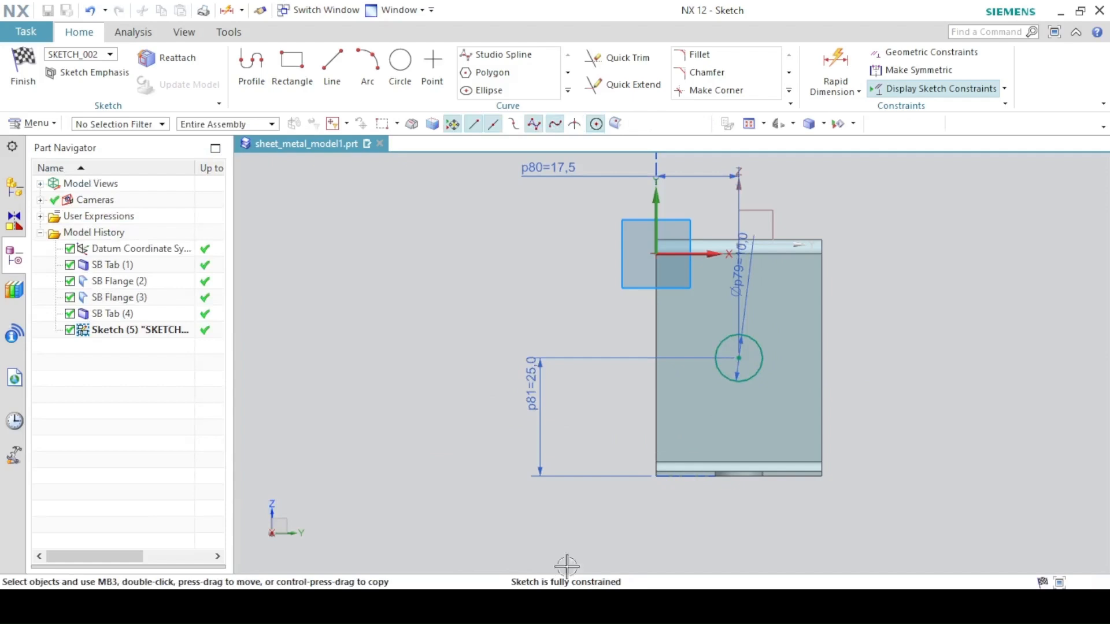
click(23, 69)
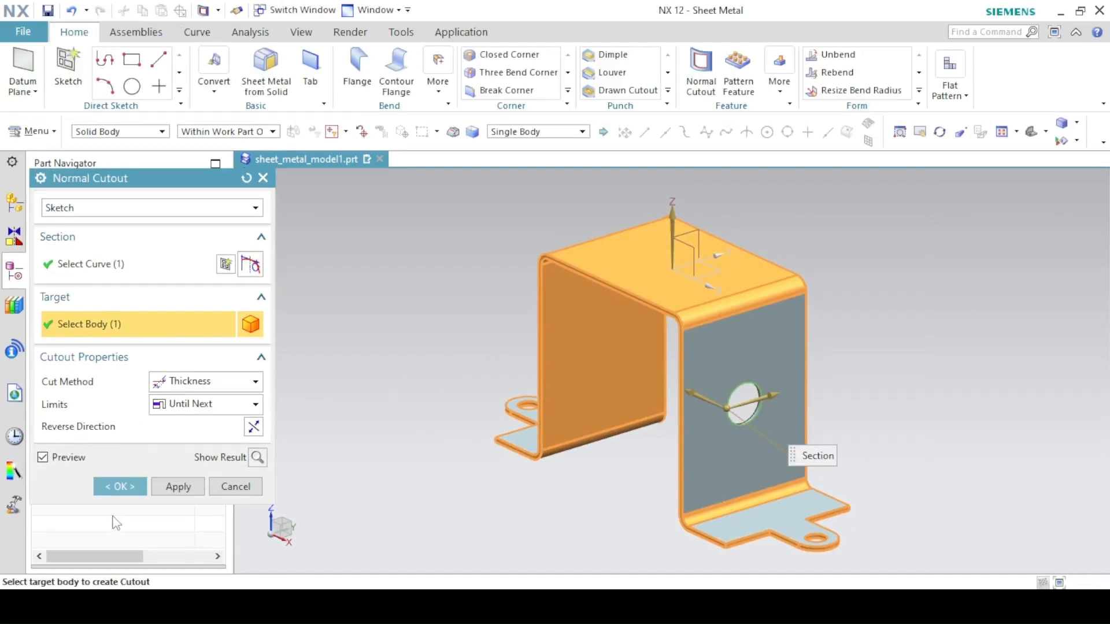
click(120, 486)
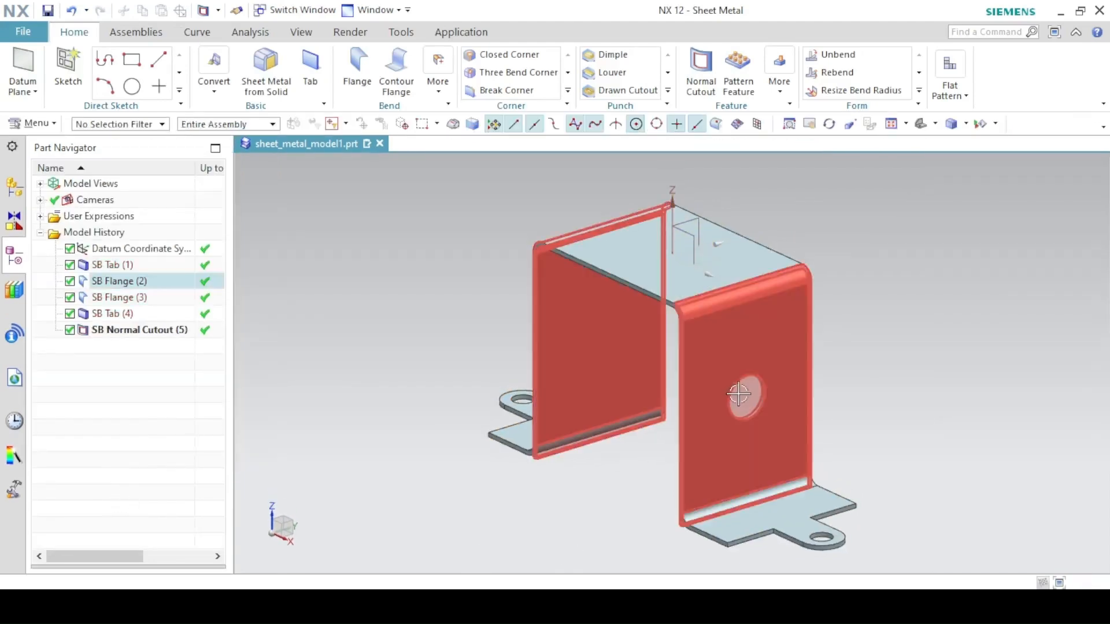
Mirror the Normal Cutout feature about the YZ datum plane onto the opposite leg
click(145, 334)
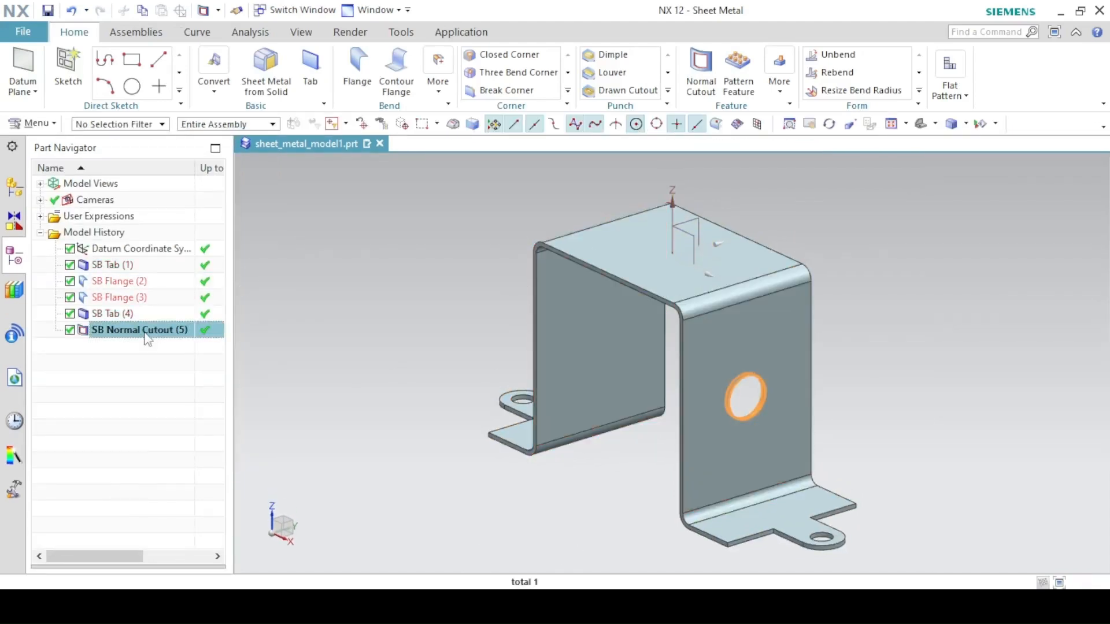
click(779, 84)
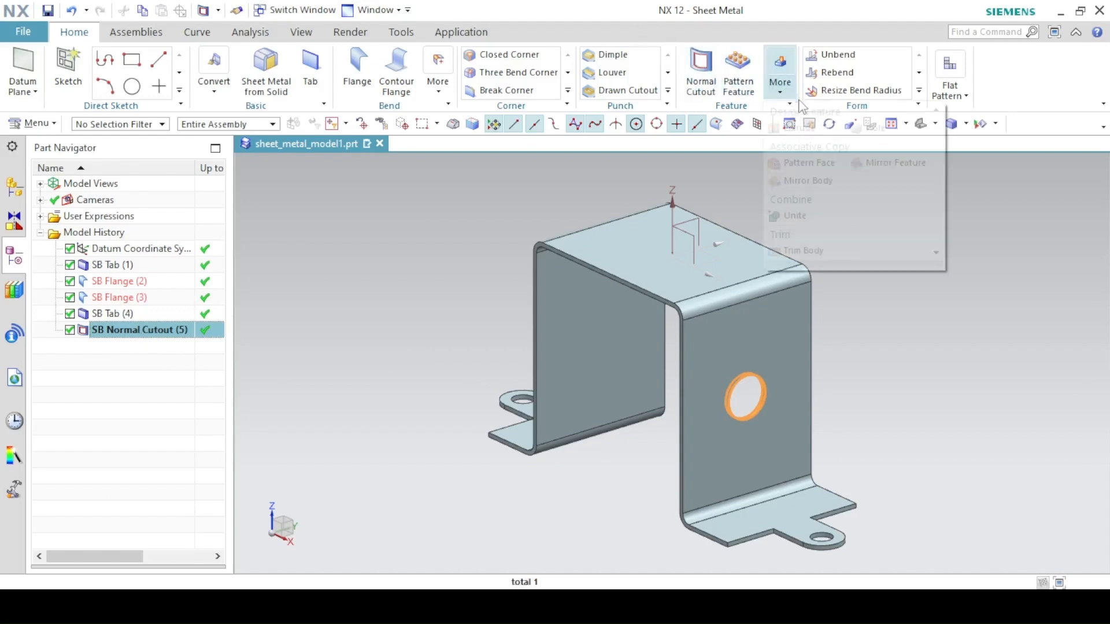
click(891, 163)
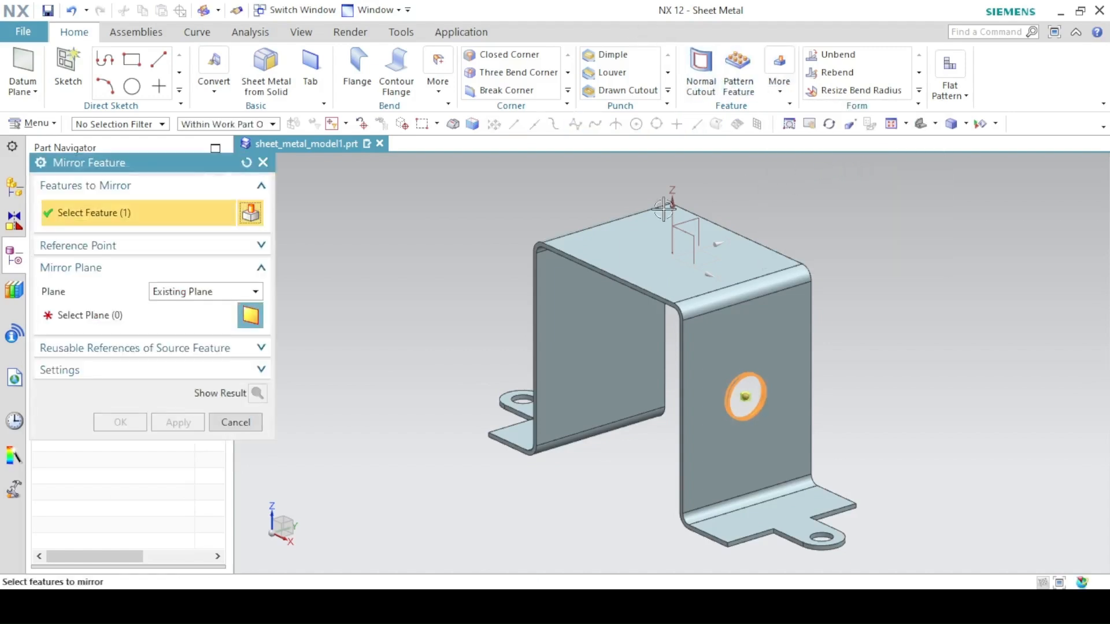
click(96, 324)
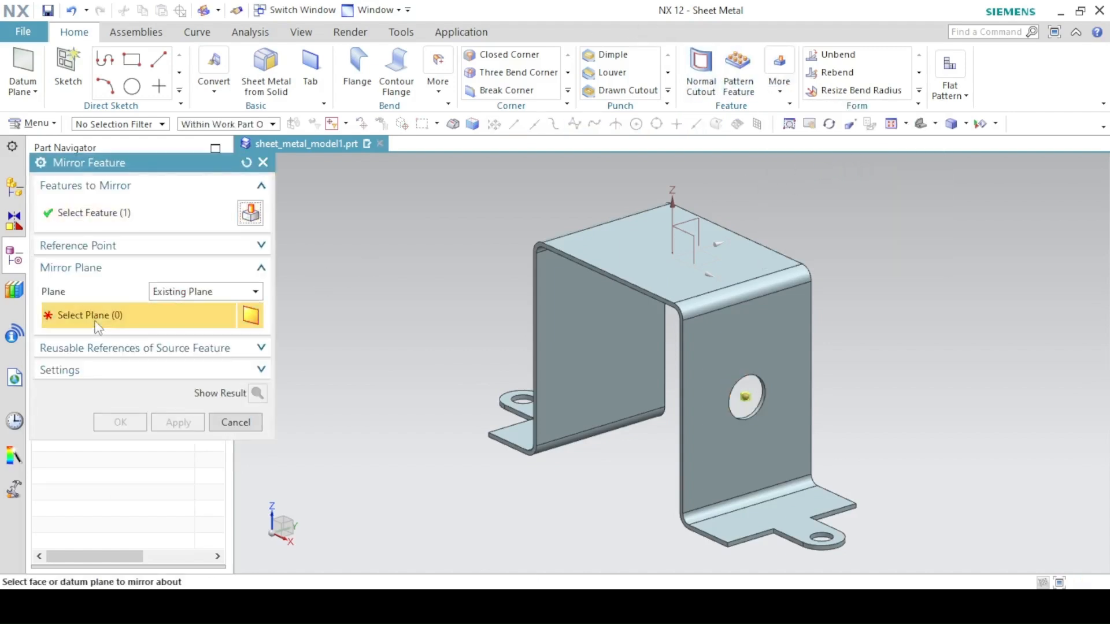
click(694, 222)
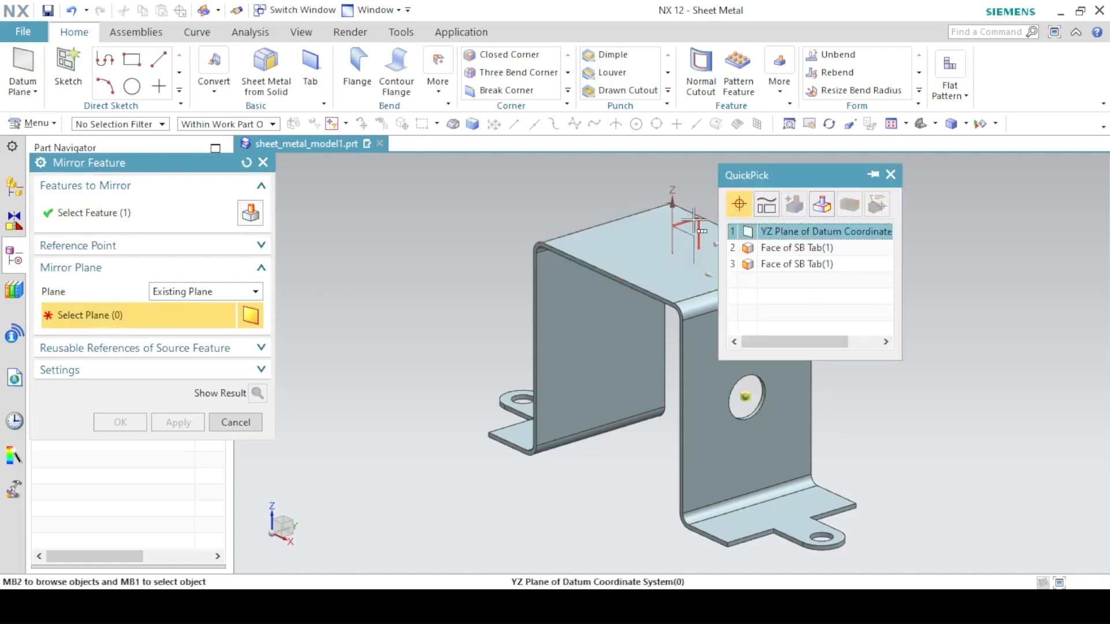
click(763, 227)
click(121, 422)
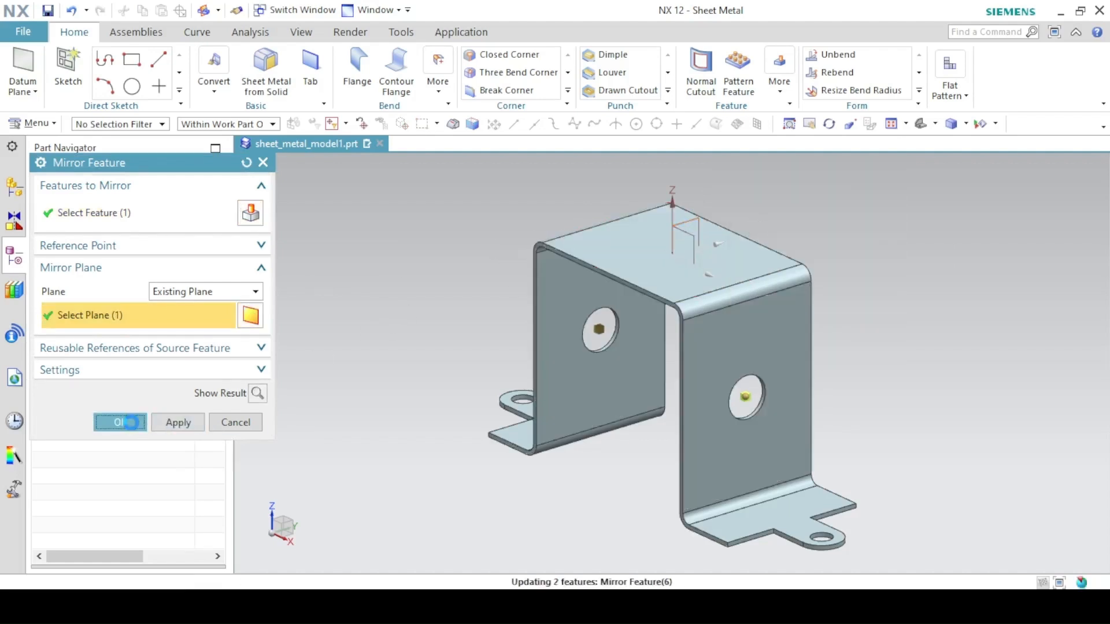
Check the upright tabs in draft.pdf and start a Flange on both side edges of the top face, using the At Center width option
key(alt+Tab)
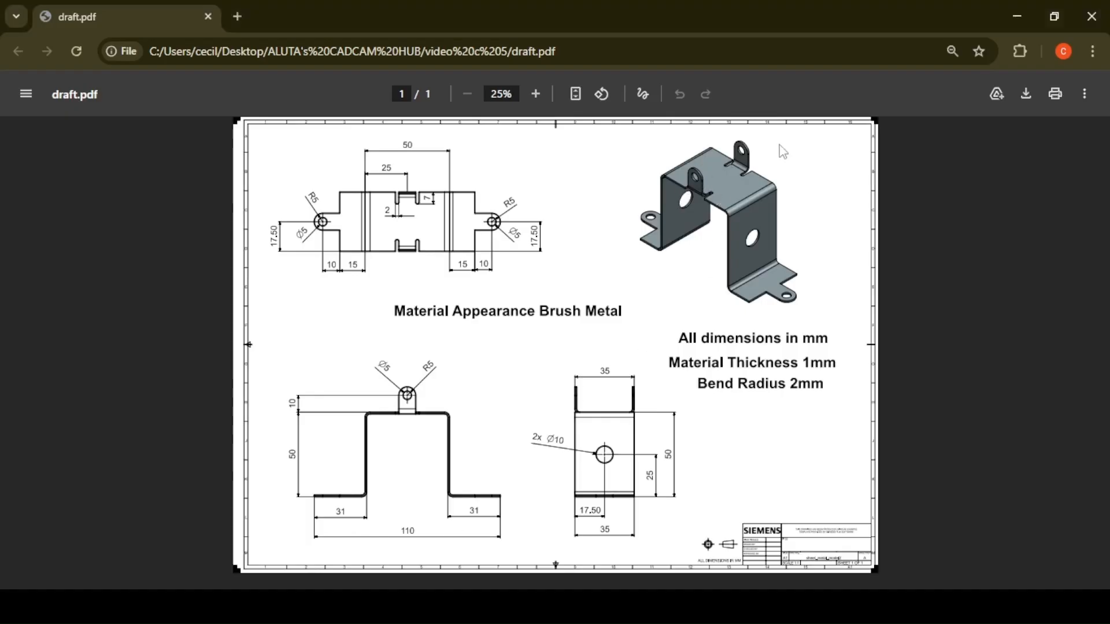
key(alt+Tab)
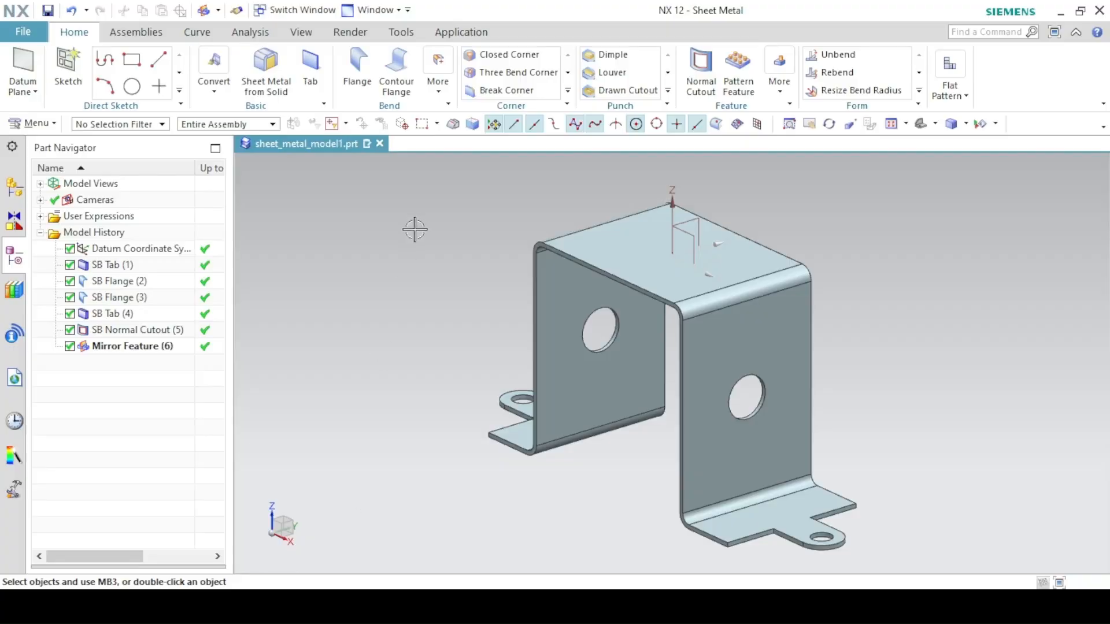
click(356, 73)
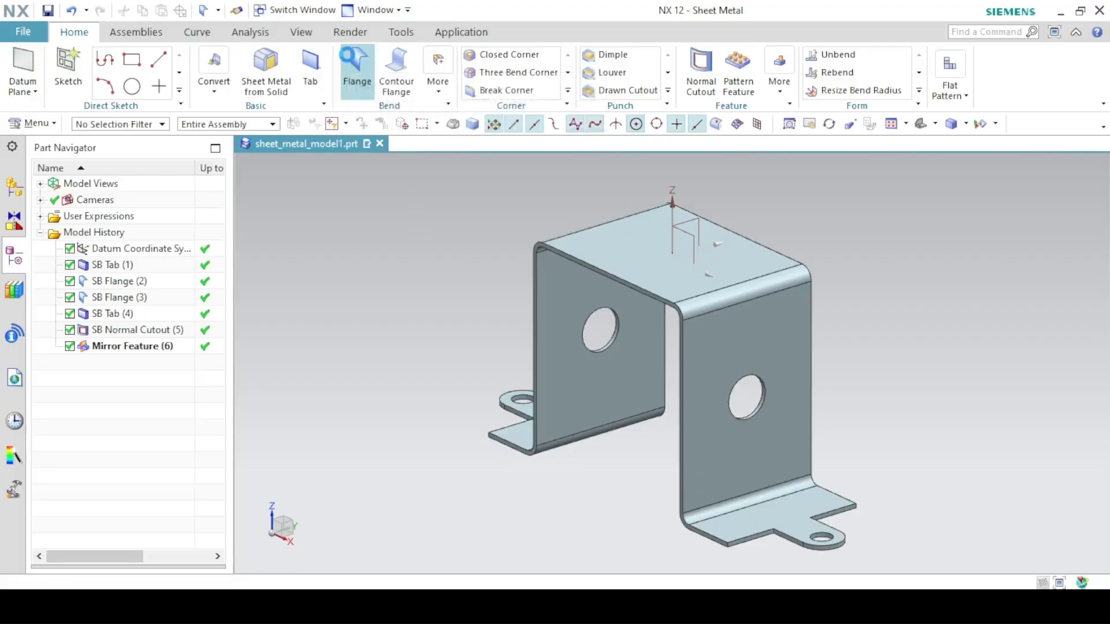
click(593, 269)
click(676, 280)
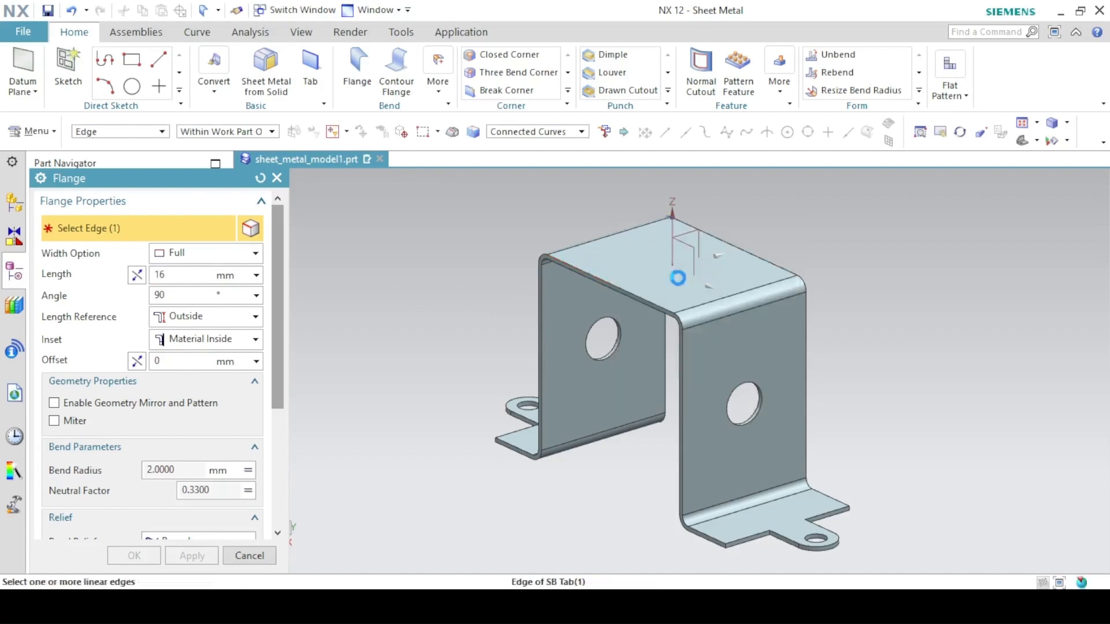
click(735, 245)
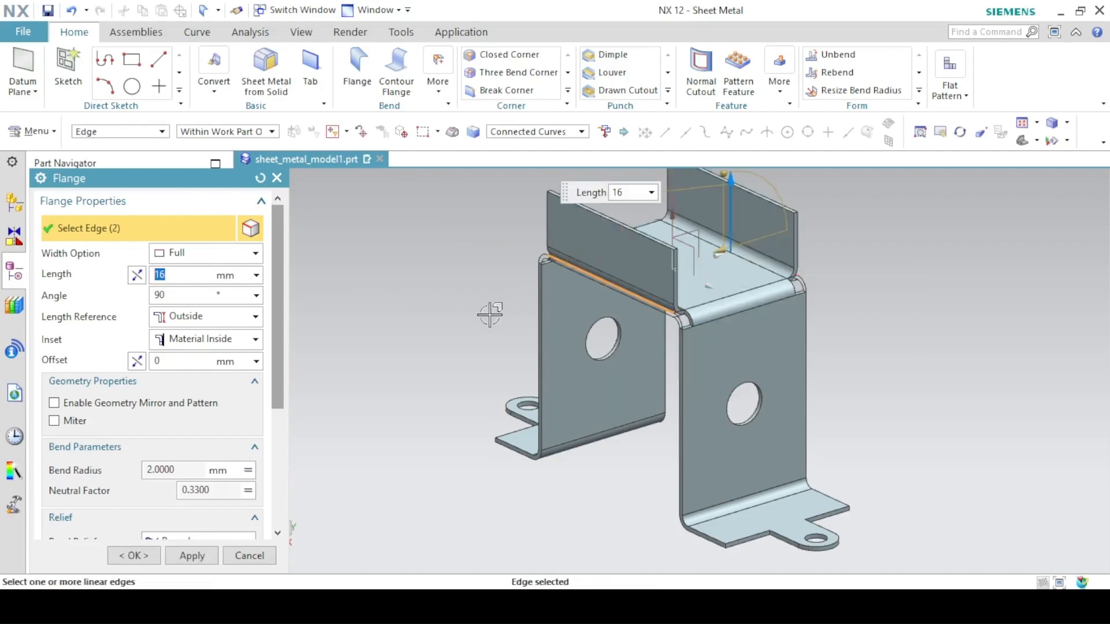
click(214, 255)
click(190, 289)
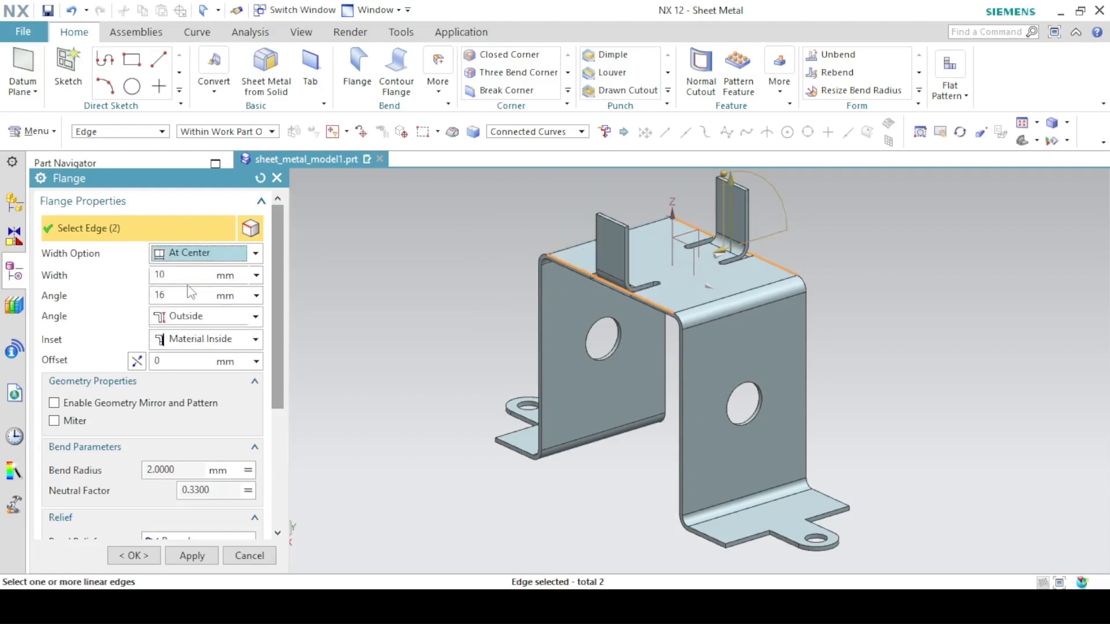
Look up the upright tab dimensions in draft.pdf, return to NX, and set the flange length to 10 mm
key(alt+Tab)
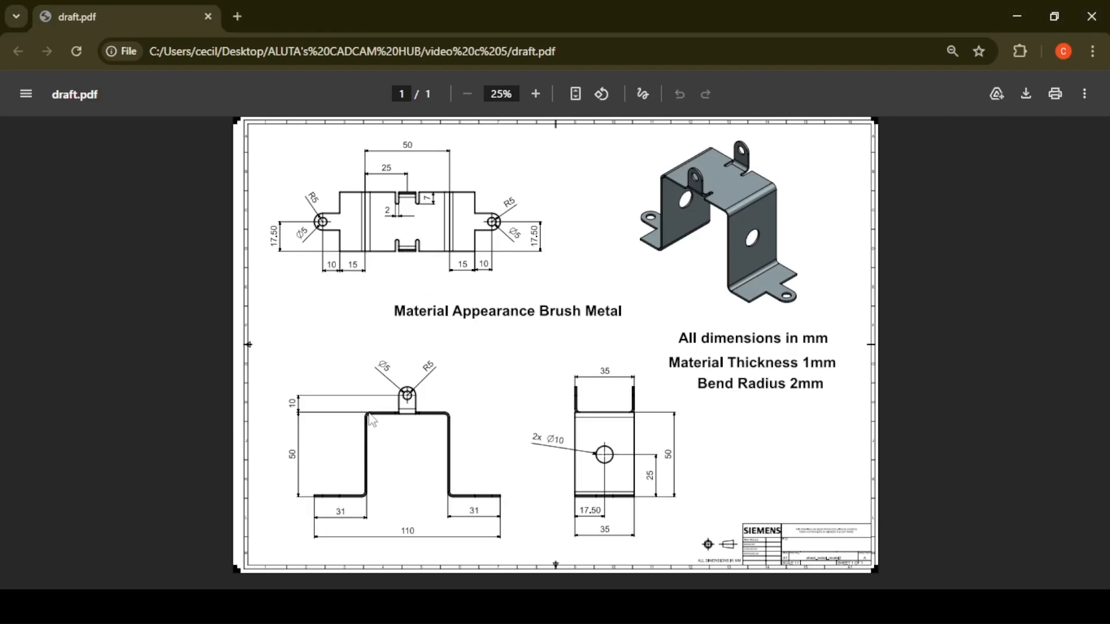
ctrl+scroll(372, 420, up, 2)
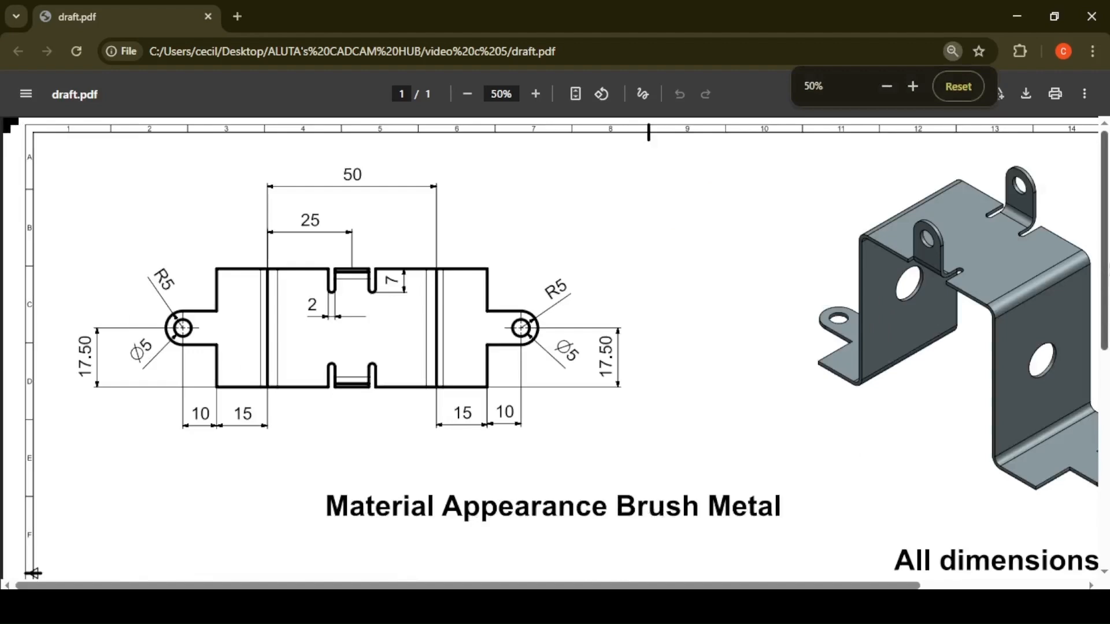
scroll(312, 302, down, 5)
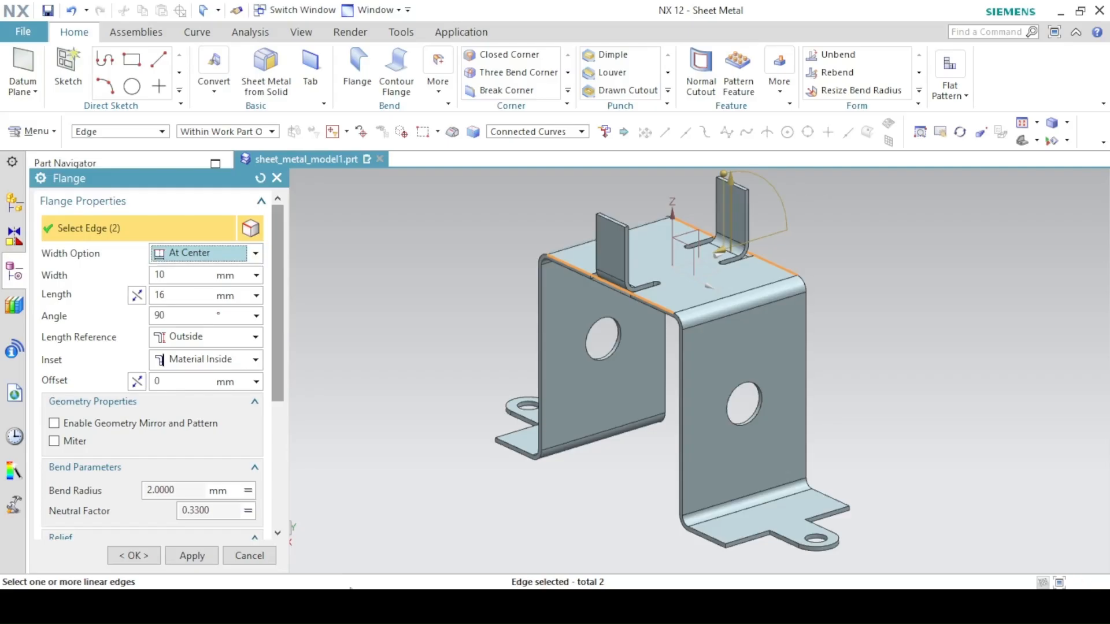
double_click(174, 295)
text(10)
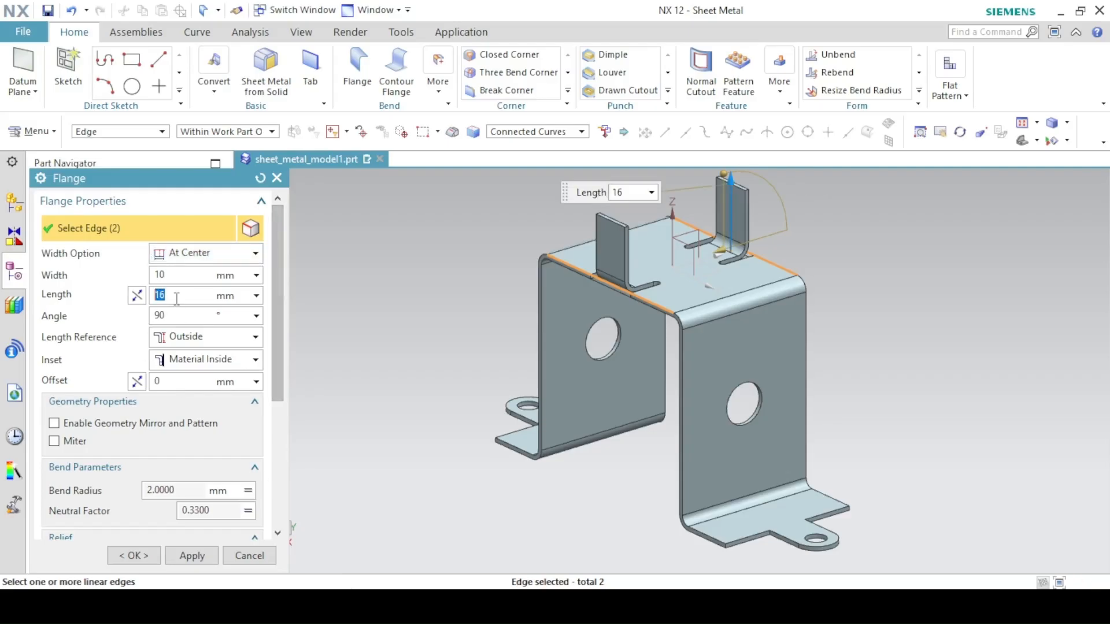
key(Return)
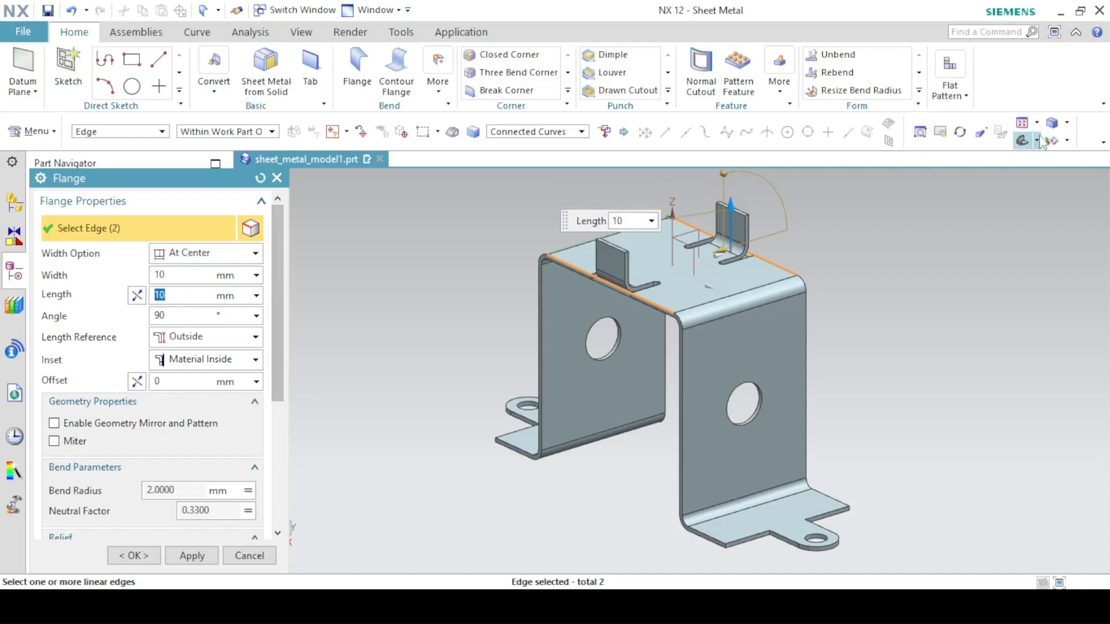
Set the length reference of the two centred flanges to Inside
click(1038, 141)
click(1053, 189)
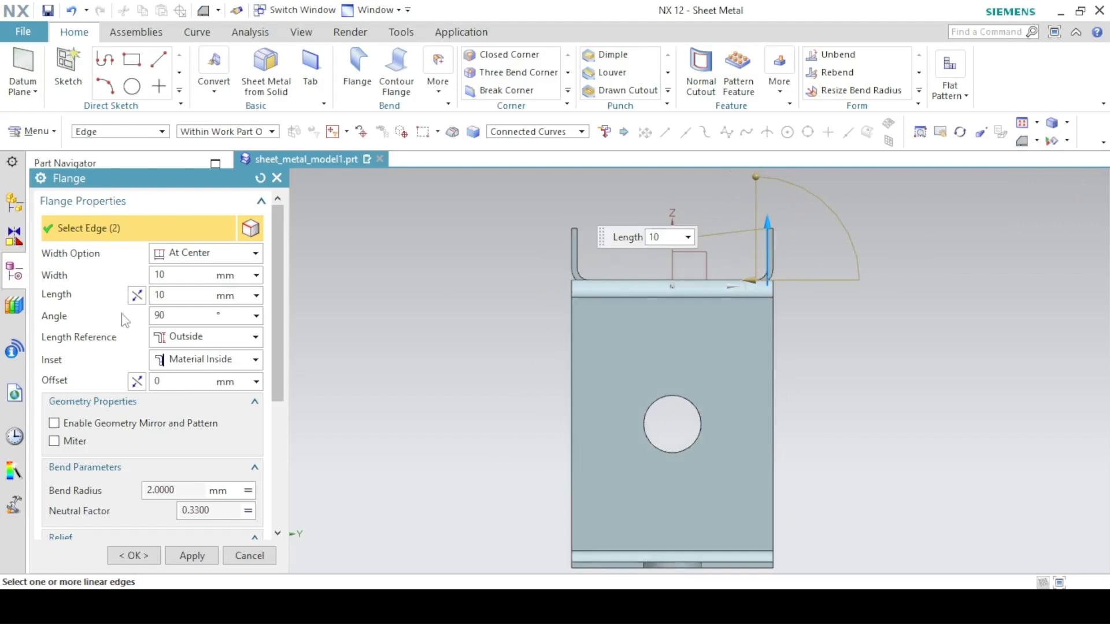
click(185, 338)
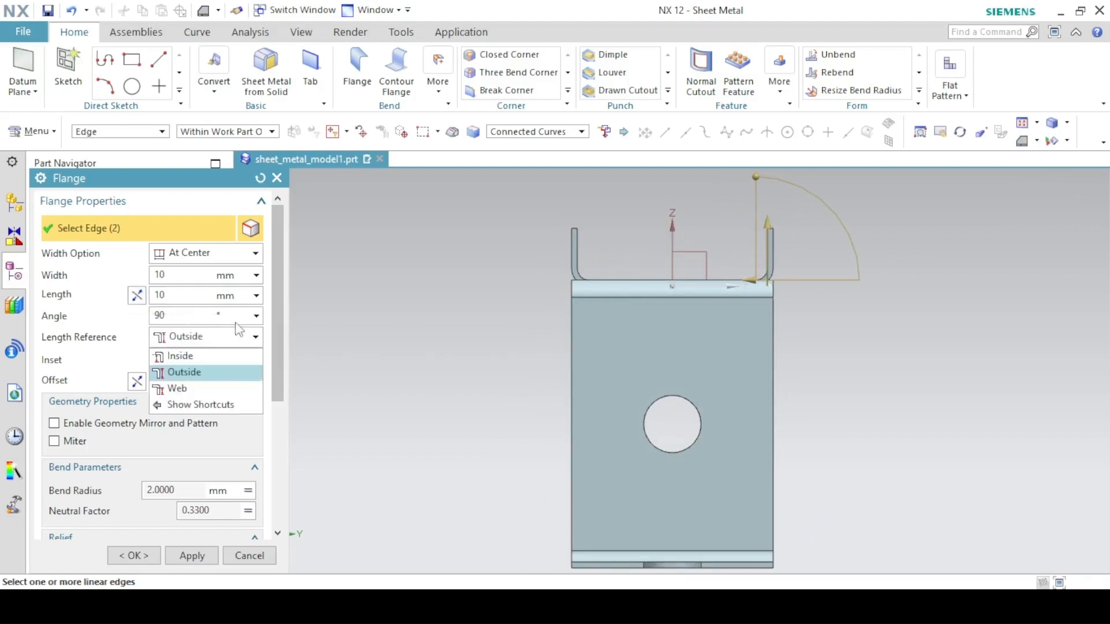
click(208, 356)
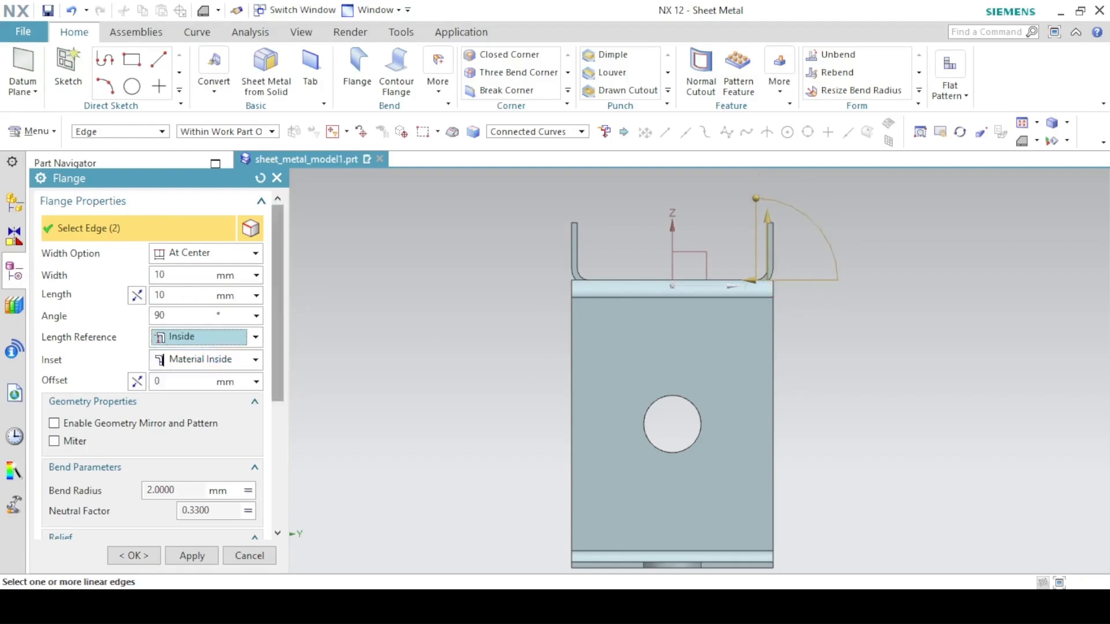
Review the flange's bend and relief settings and compare them with the upright tabs in draft.pdf
key(alt+Tab)
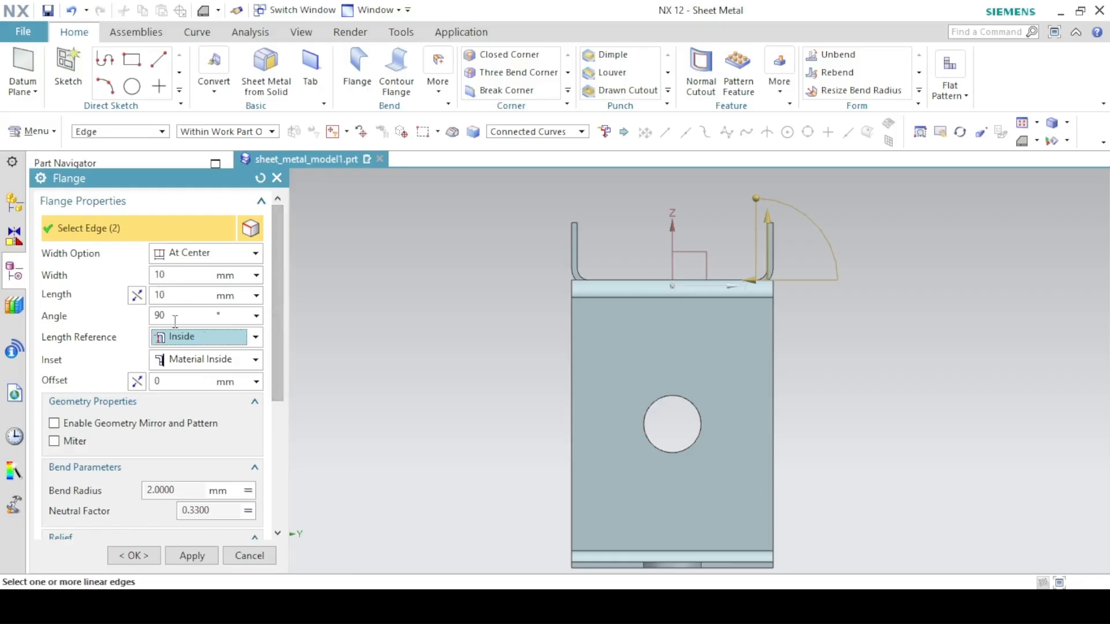
scroll(282, 297, down, 1)
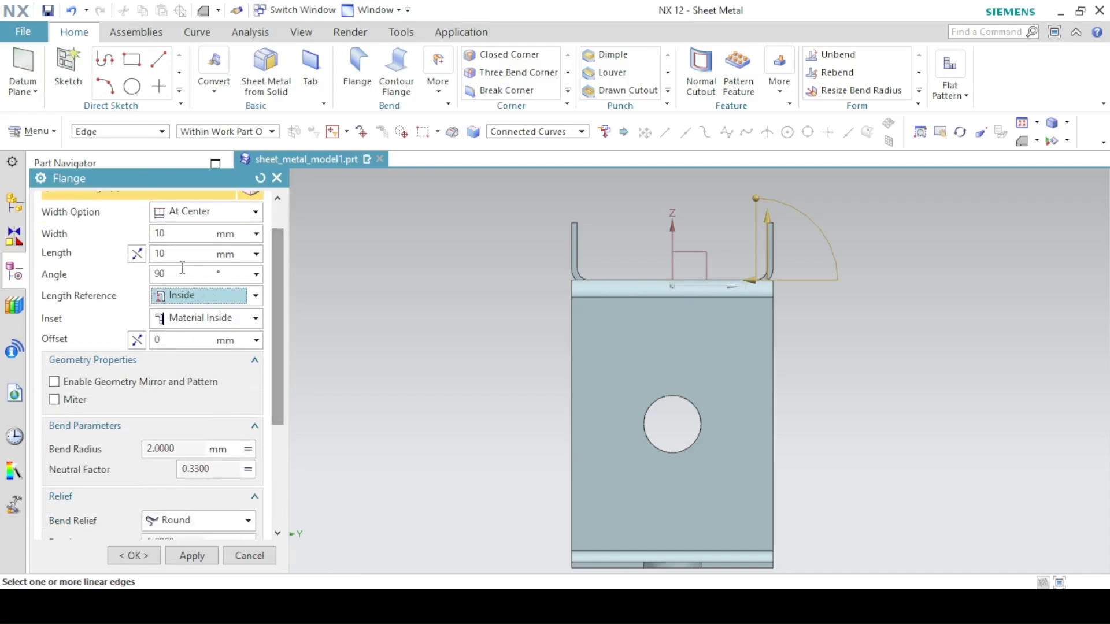
scroll(286, 341, down, 1)
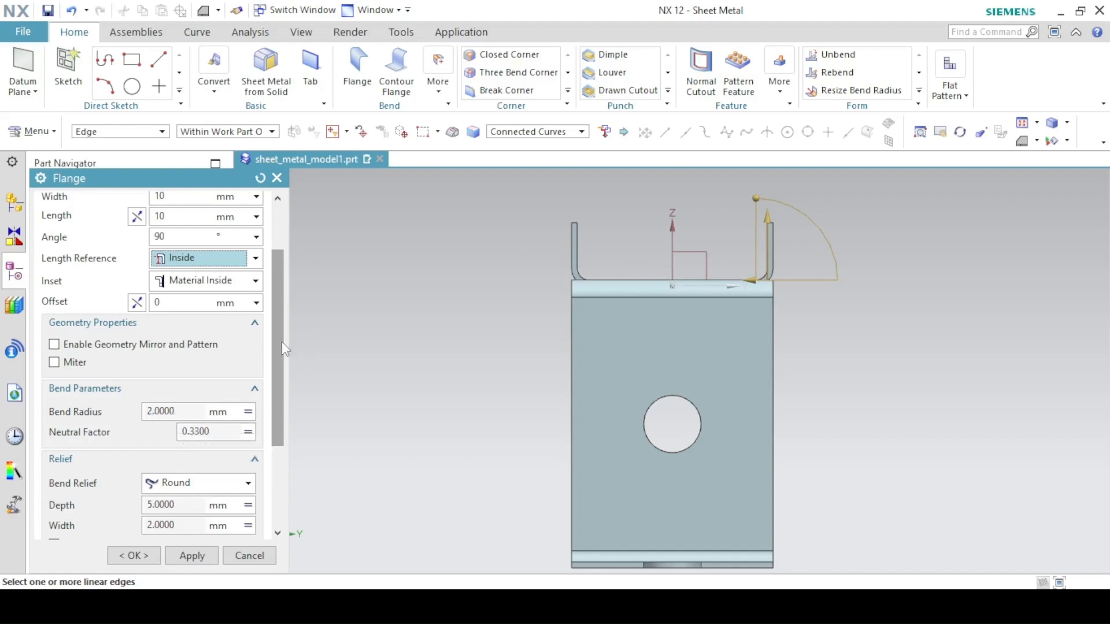
scroll(282, 347, down, 4)
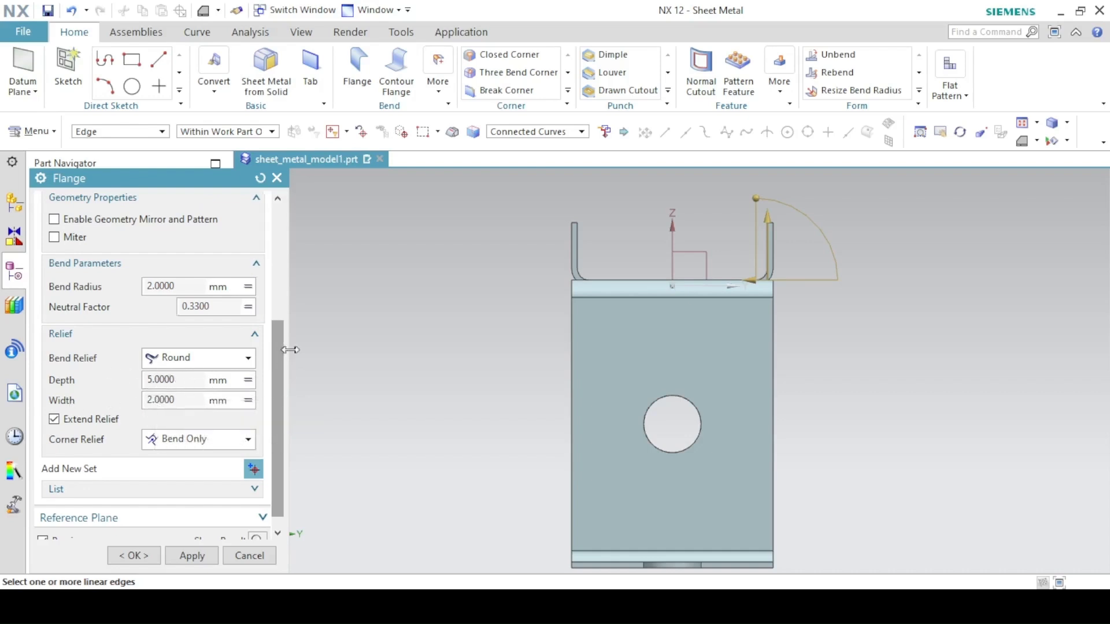
drag(289, 347, 297, 216)
key(alt+Tab)
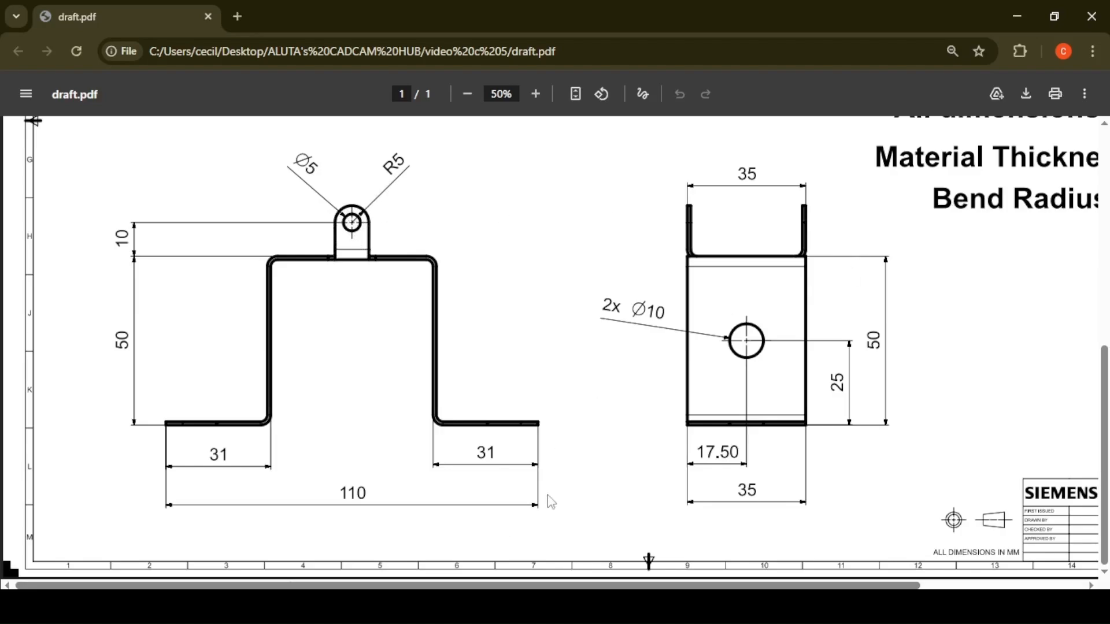
key(alt+Tab)
Enable Geometry Mirror and Pattern for the two centred flanges and create them
scroll(161, 300, up, 3)
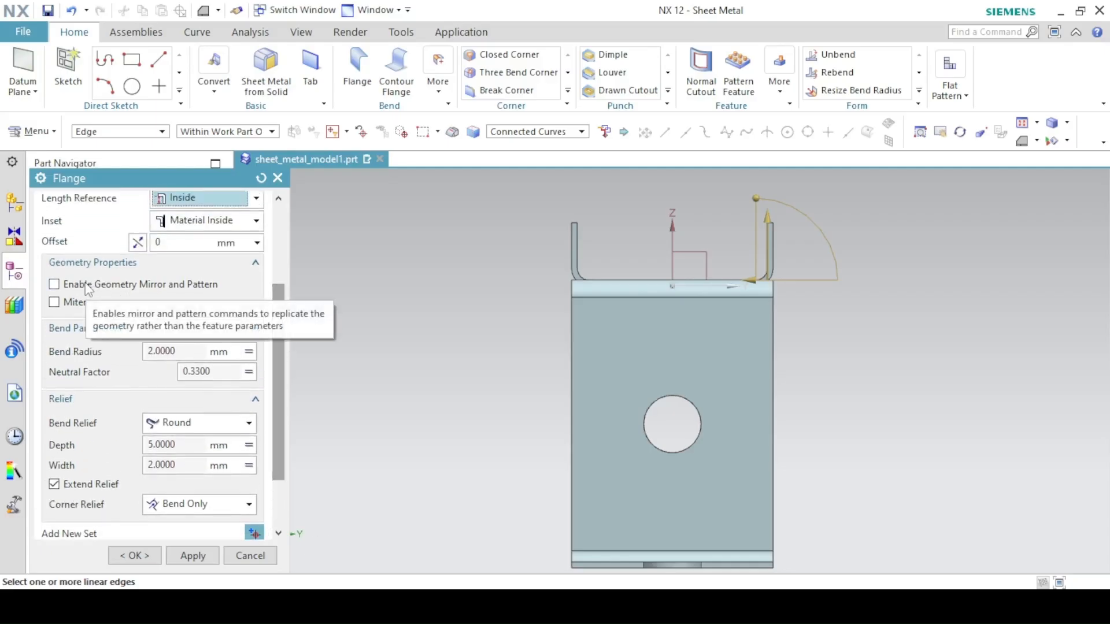
click(87, 286)
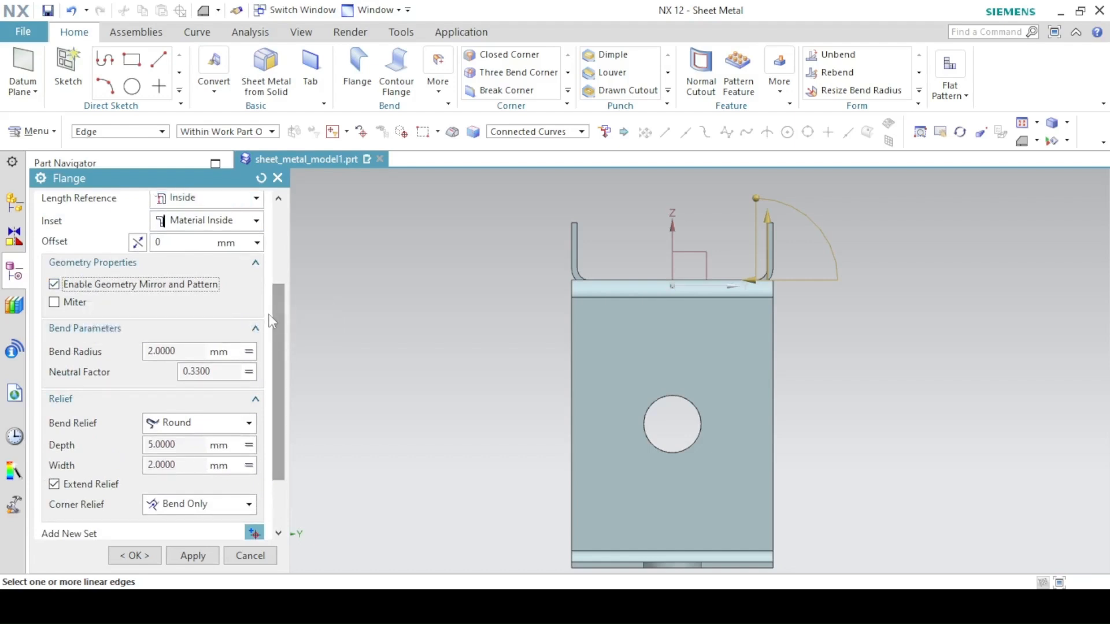
scroll(277, 320, up, 5)
click(134, 555)
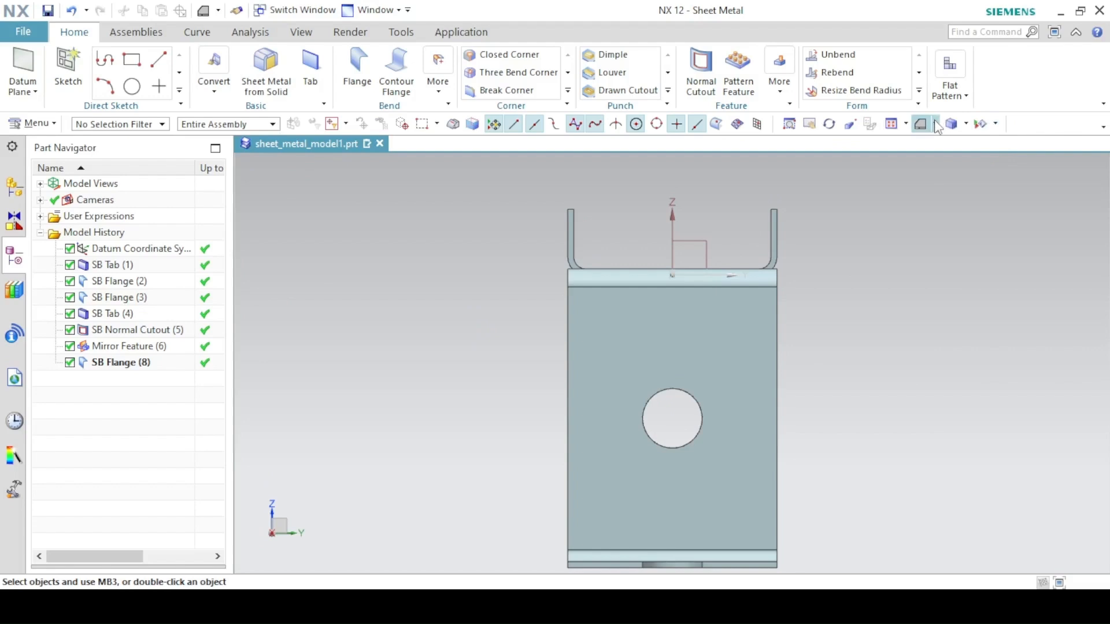
Start a Secondary Tab and place its sketch on the outer face of the nearer upright flange
click(938, 125)
click(928, 147)
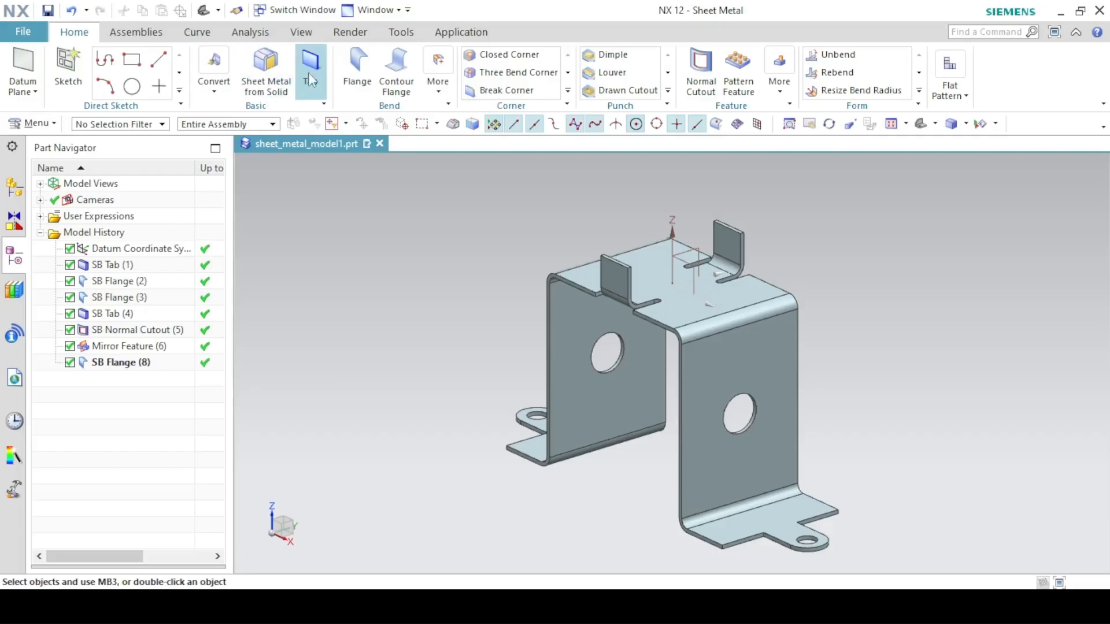
click(310, 66)
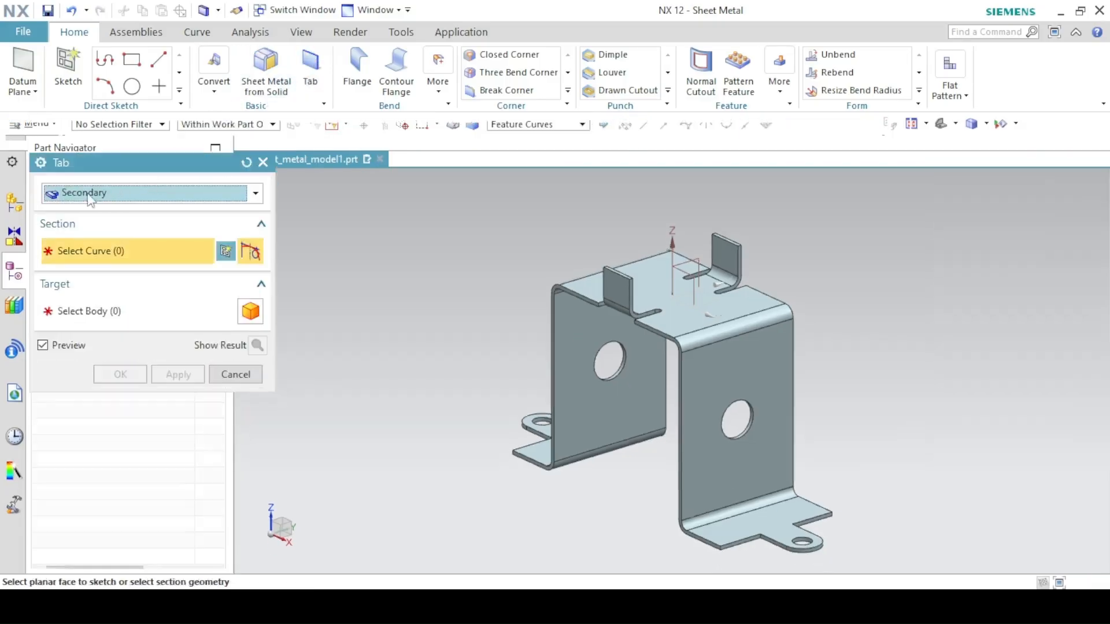
click(227, 269)
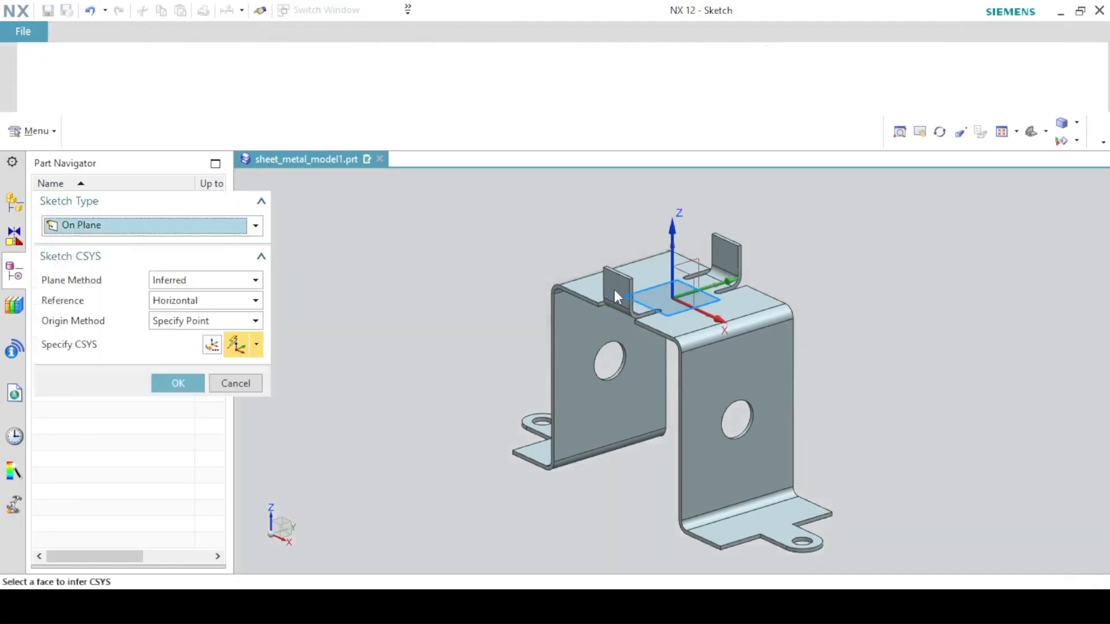
click(614, 290)
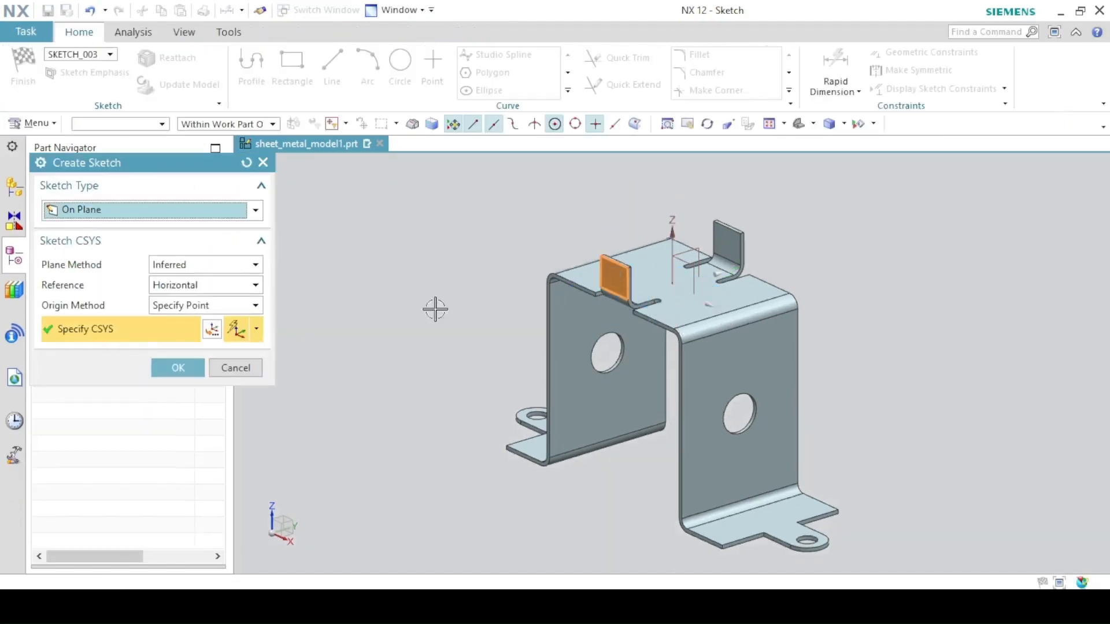
click(174, 366)
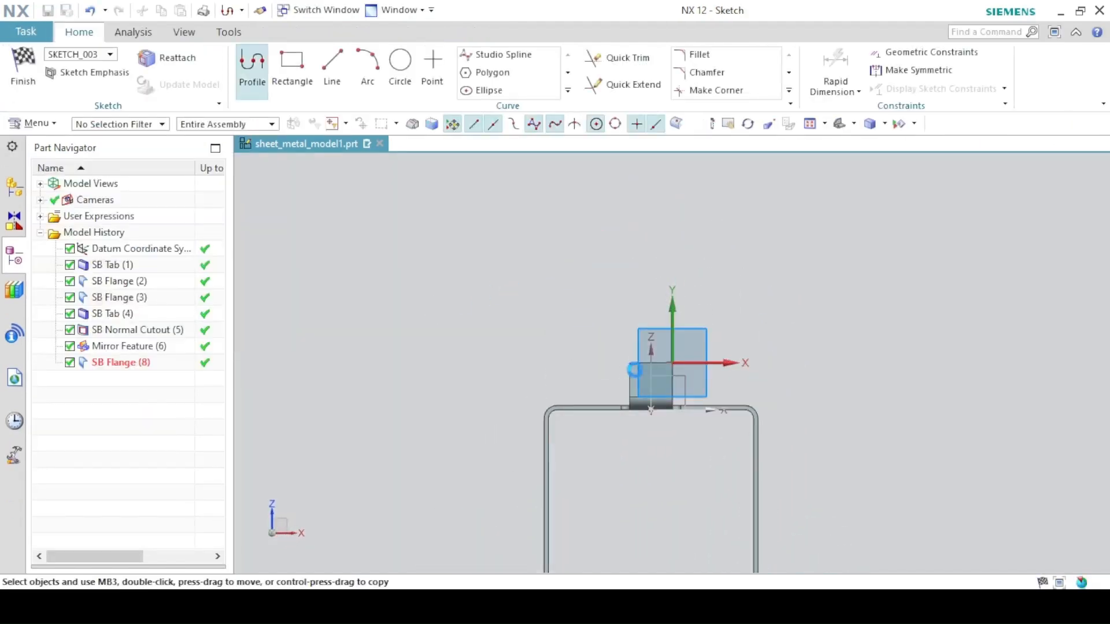
Sketch a circle centred on the upper edge's midpoint and reaching its corner, and create the rounded tab end from it
scroll(602, 345, up, 3)
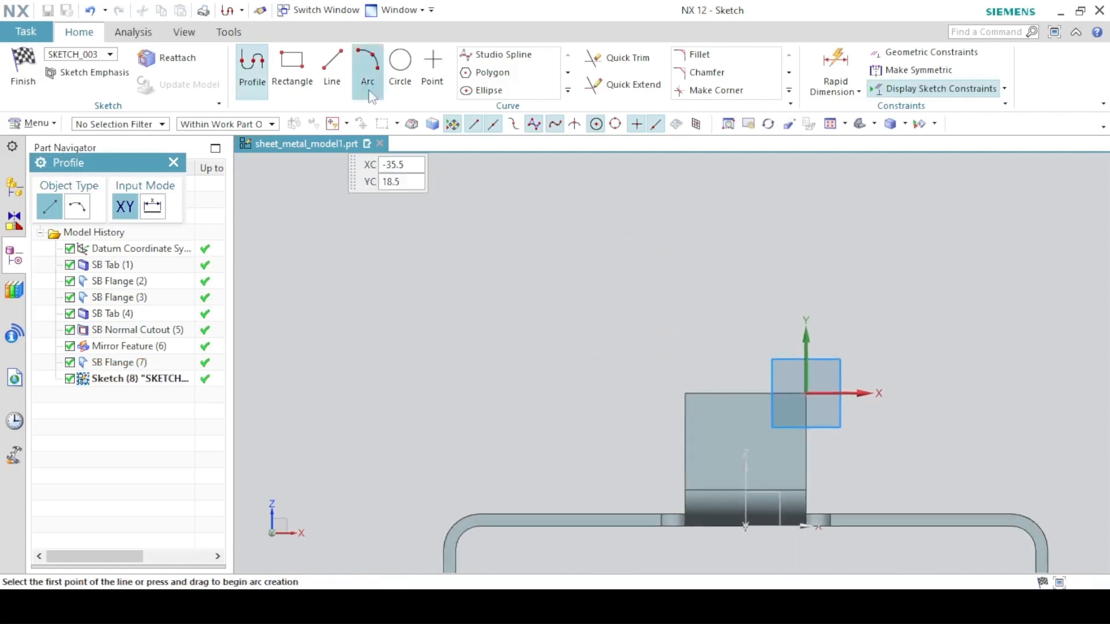
click(400, 63)
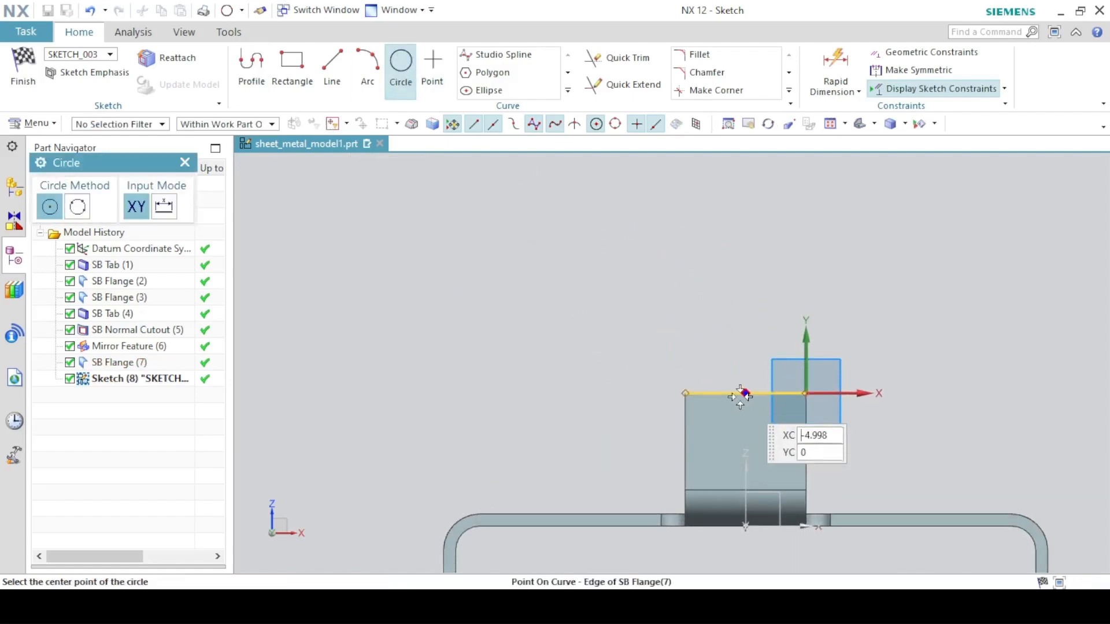
click(745, 394)
click(681, 394)
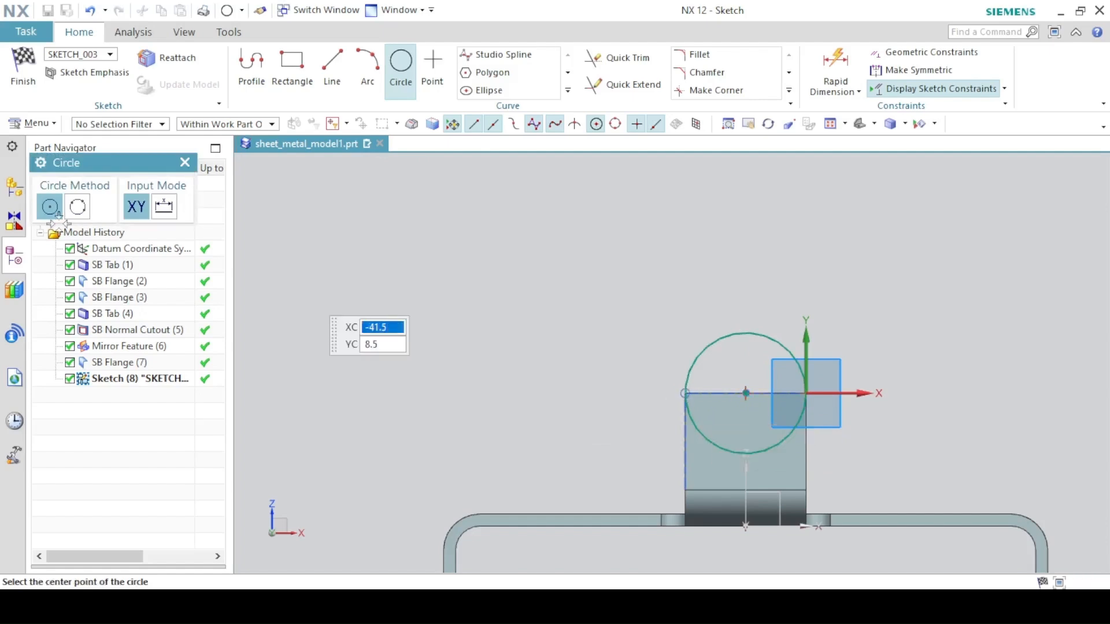
click(23, 74)
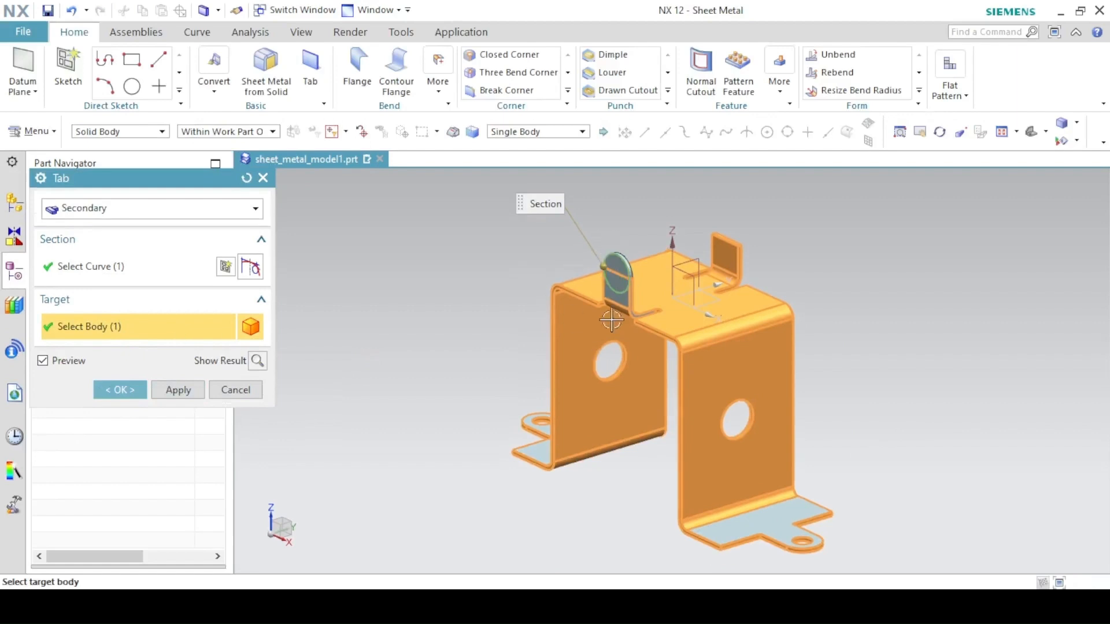
click(118, 390)
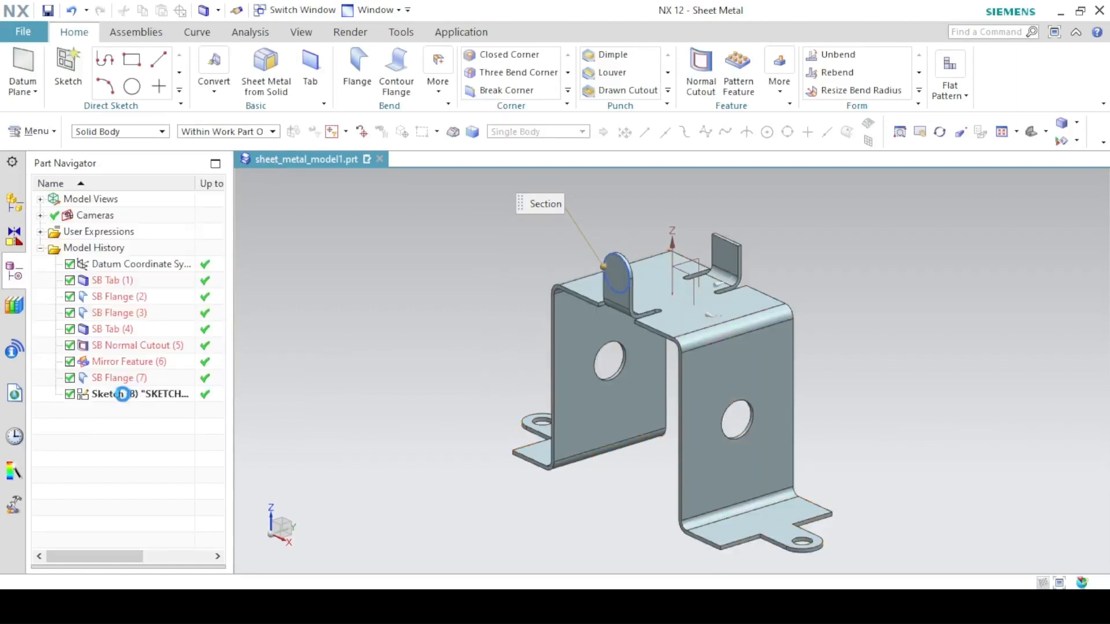
Start a Normal Cutout sketch on the rounded upright's outer face and look up the hole diameter in draft.pdf
click(699, 72)
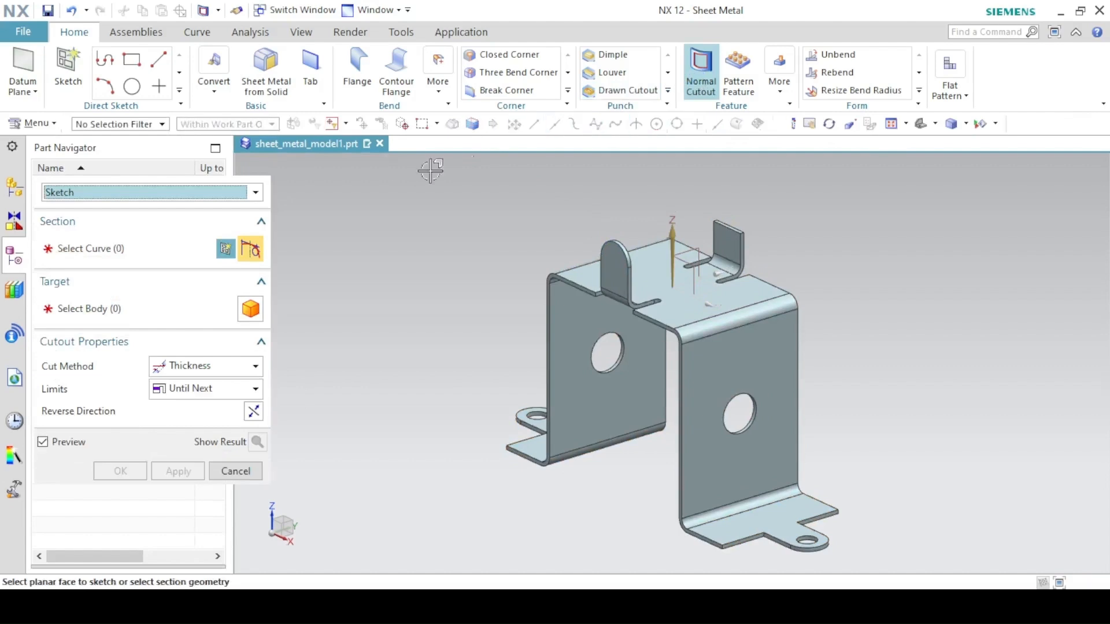
click(226, 264)
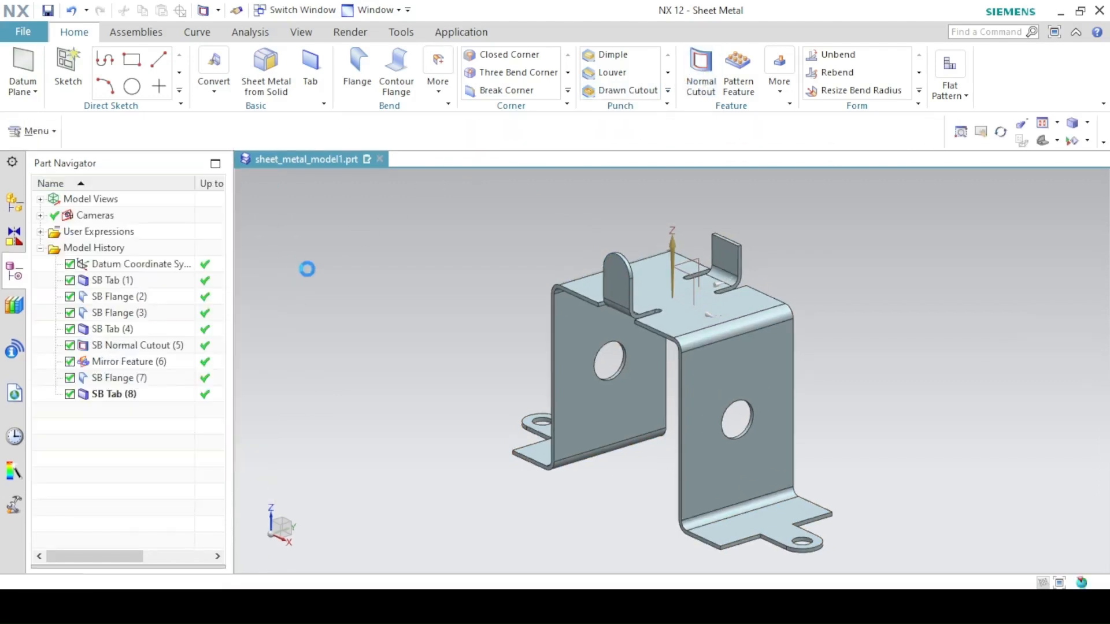
click(612, 278)
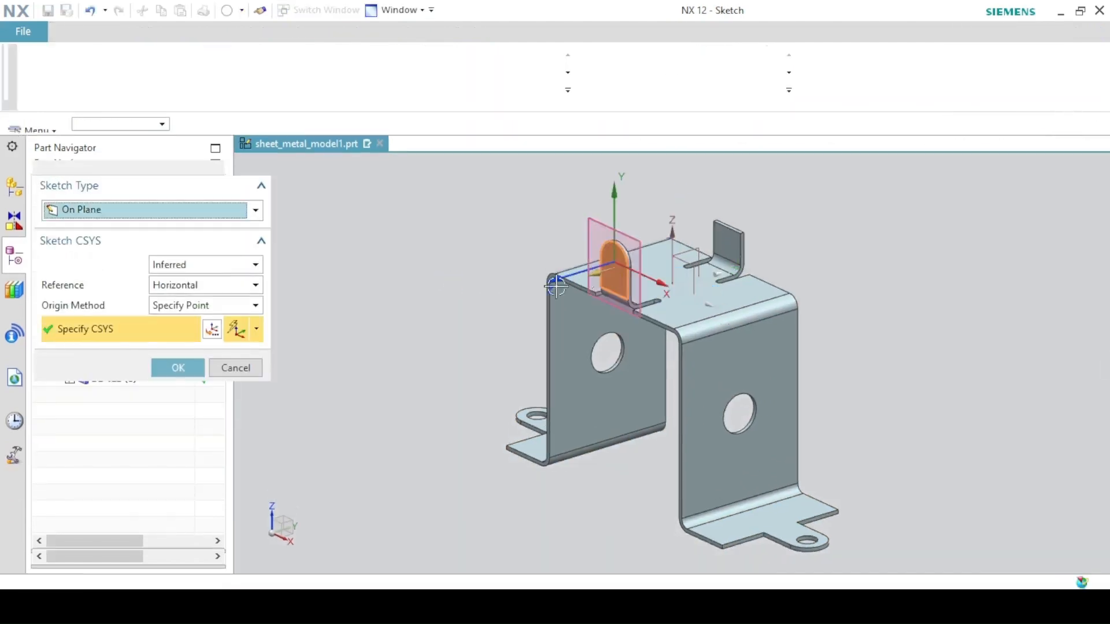
click(178, 368)
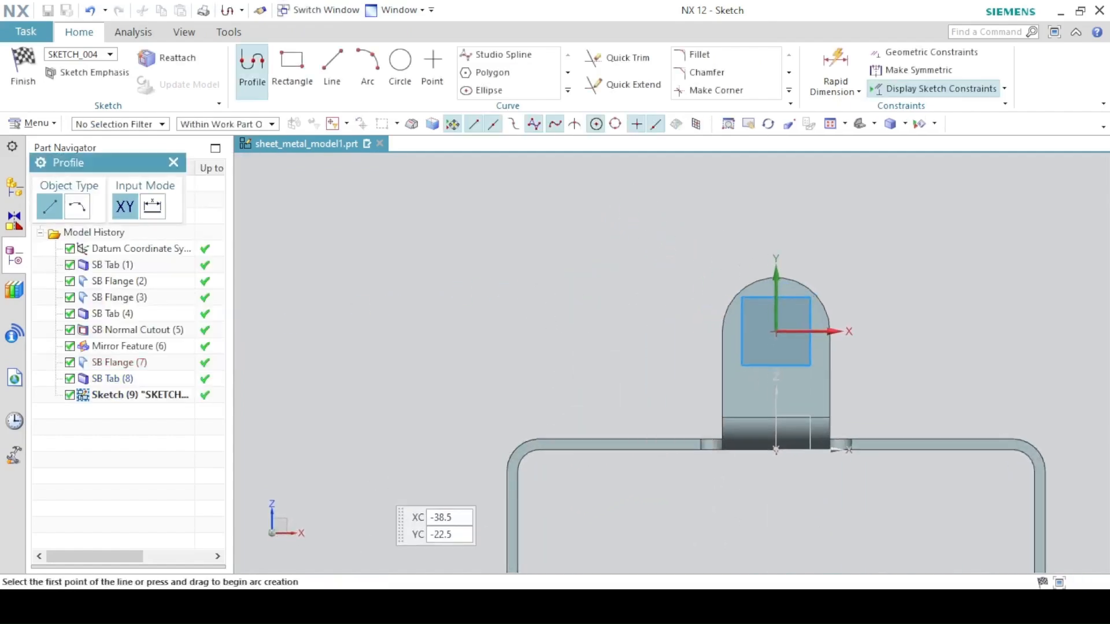
key(alt+Tab)
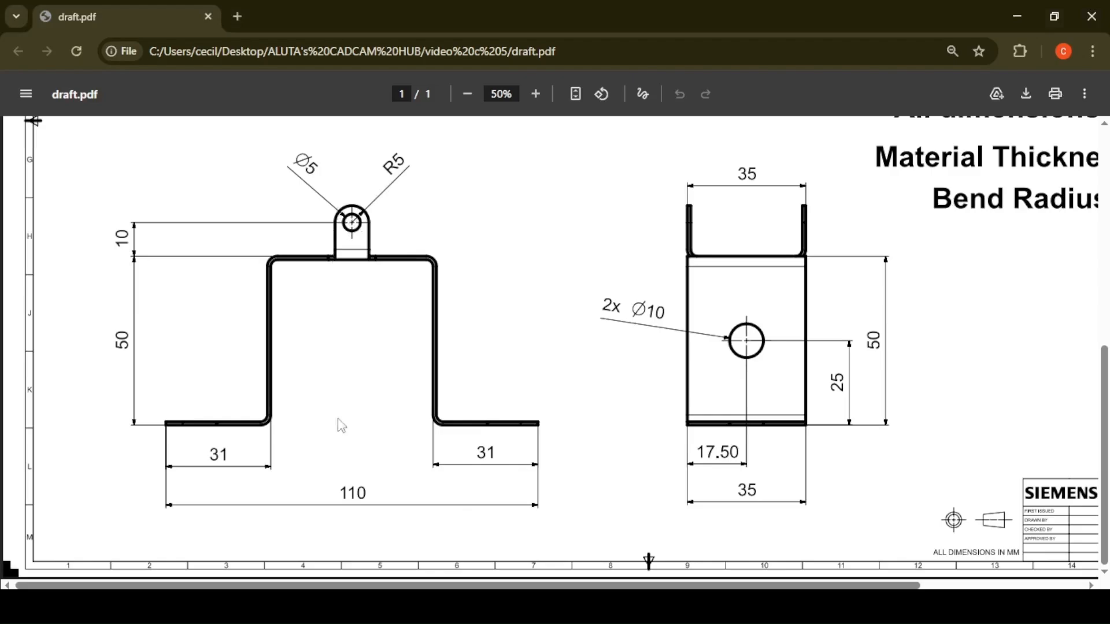
key(alt+Tab)
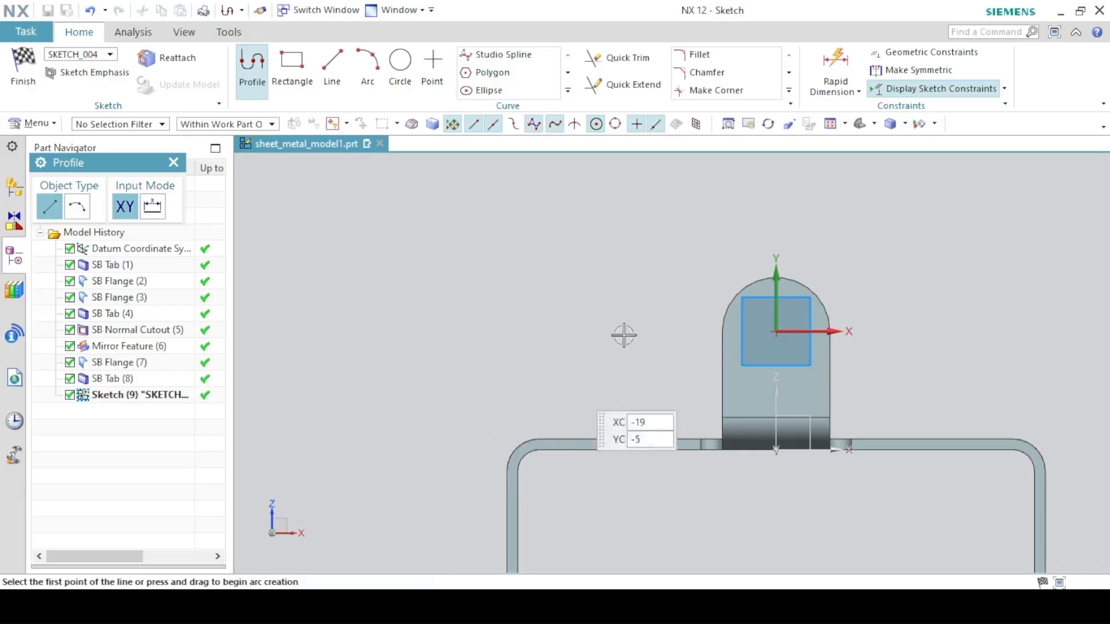
Sketch a 5 mm diameter circle at the sketch origin and cut it with the Thickness method and Until Next limit
click(401, 64)
click(776, 331)
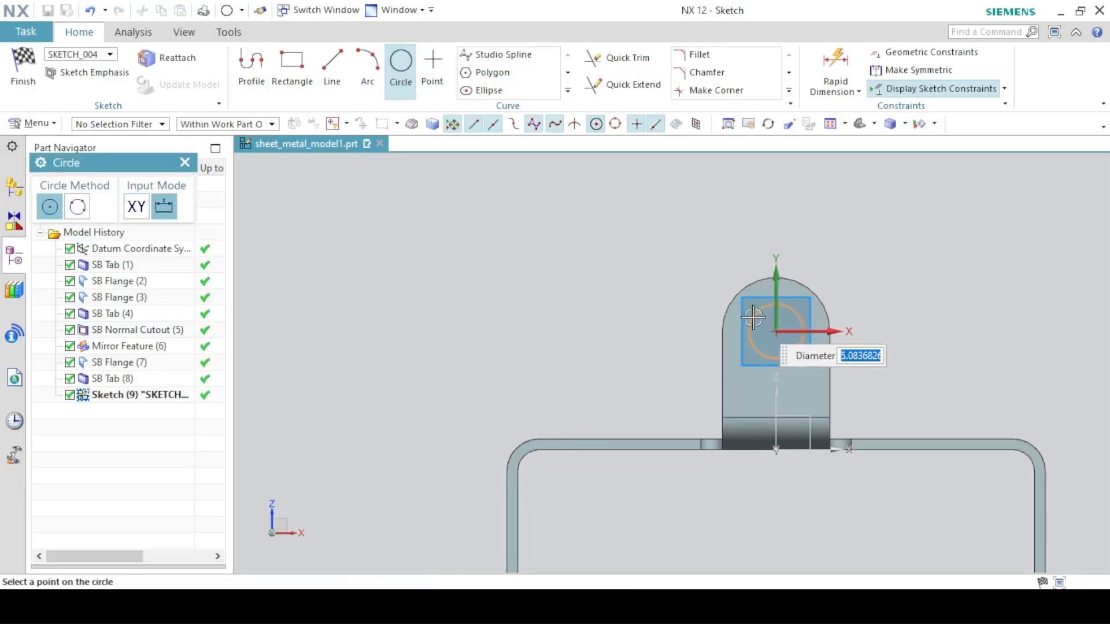
text(5)
key(Return)
key(ctrl+q)
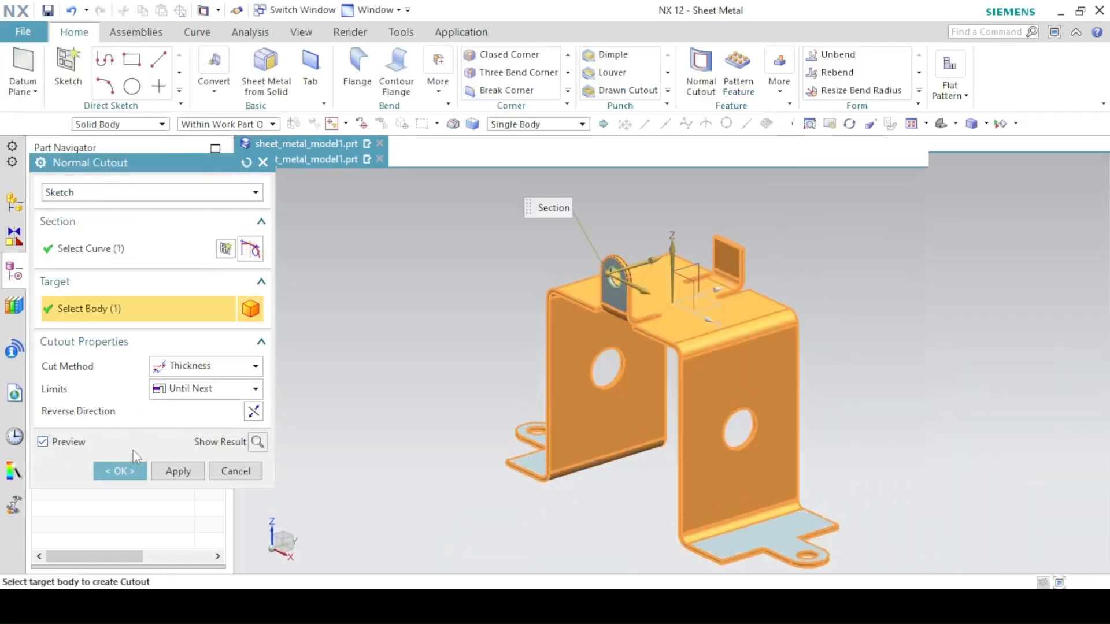
click(120, 471)
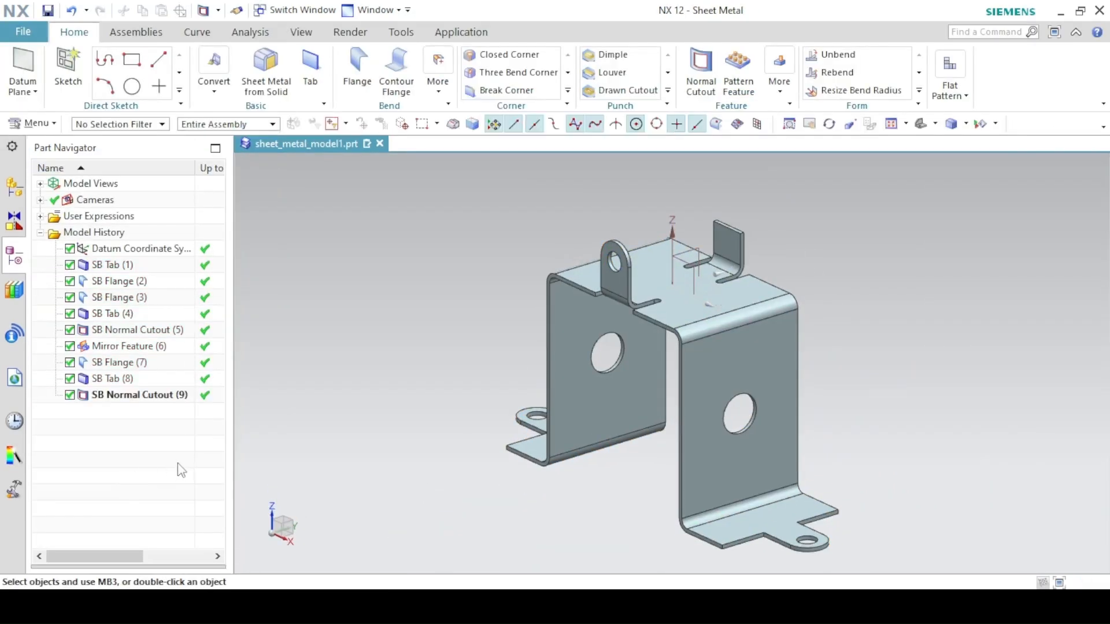
Mirror the rounded Tab and its Normal Cutout about the XZ datum plane onto the opposite upright flange
click(101, 383)
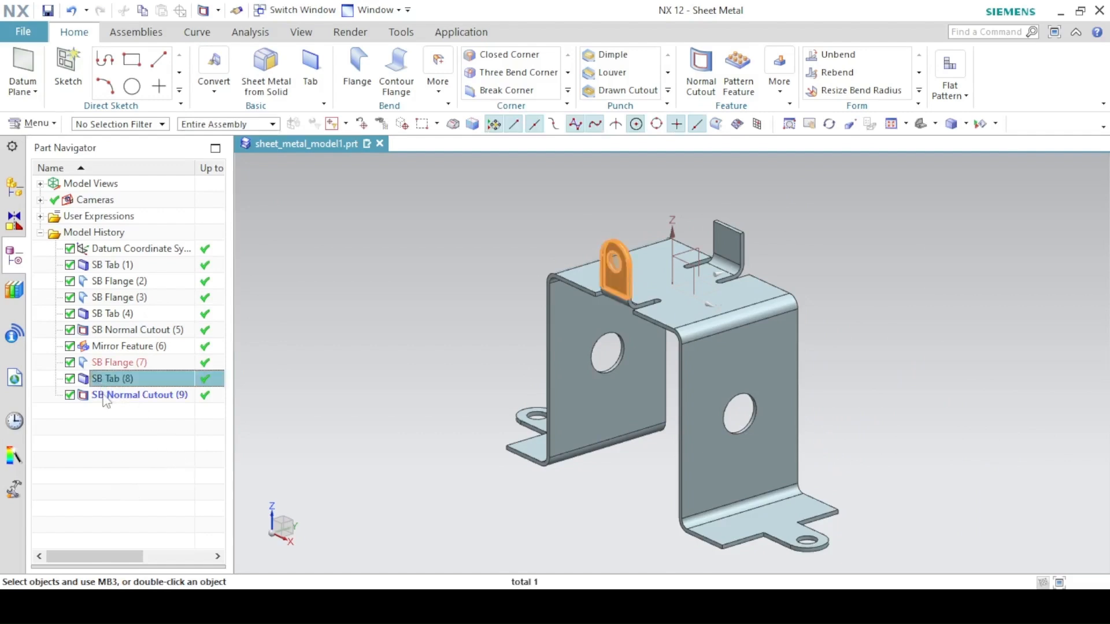
ctrl+click(103, 396)
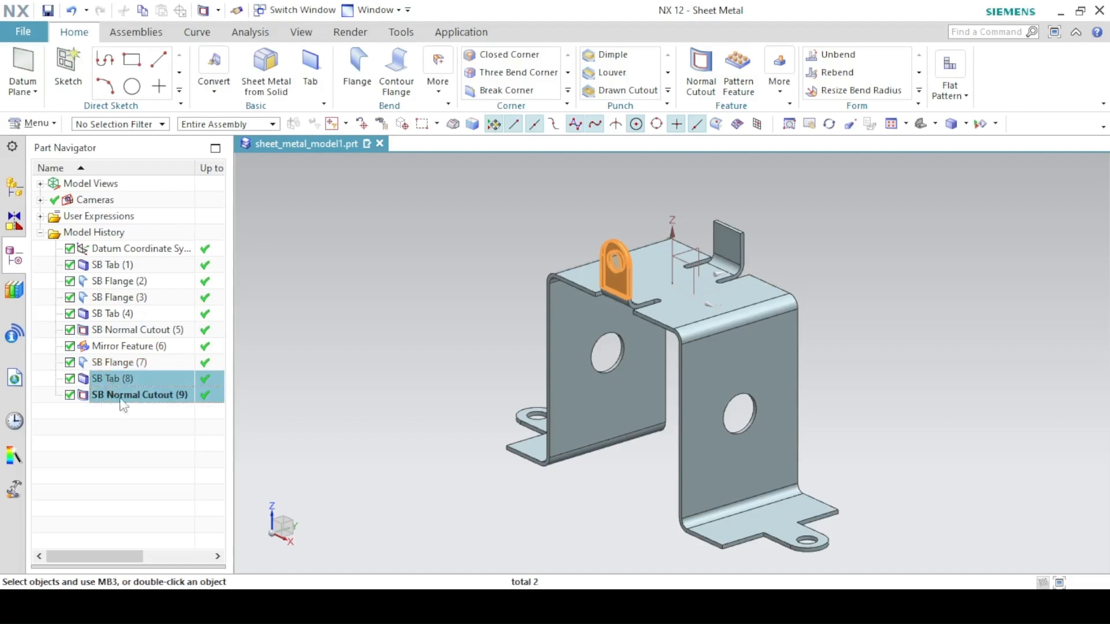
click(779, 86)
click(879, 163)
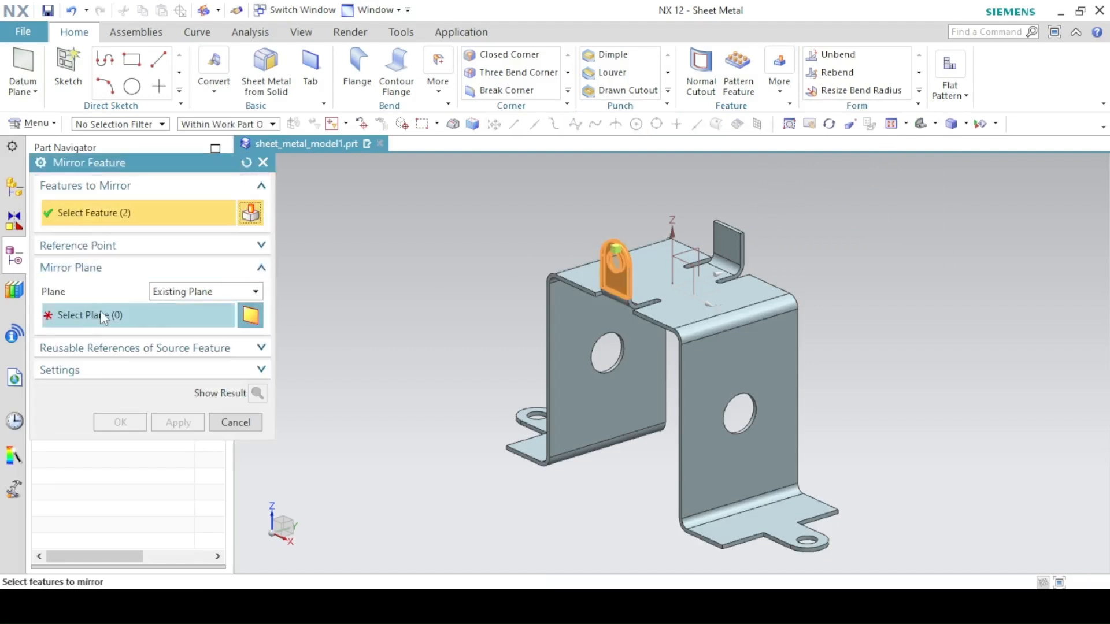
click(102, 317)
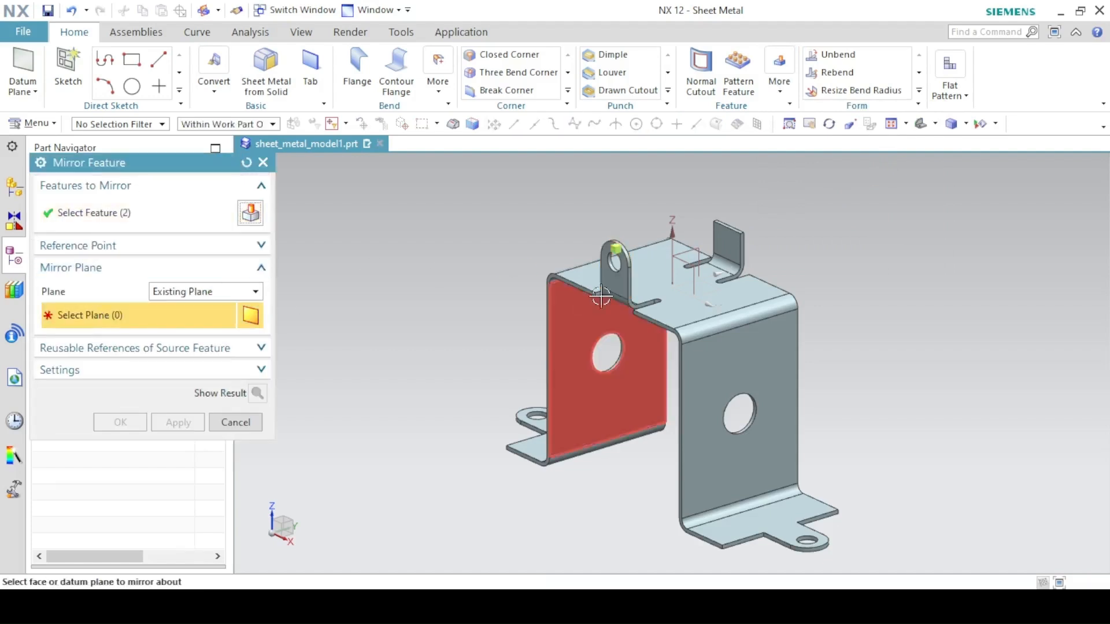
click(689, 263)
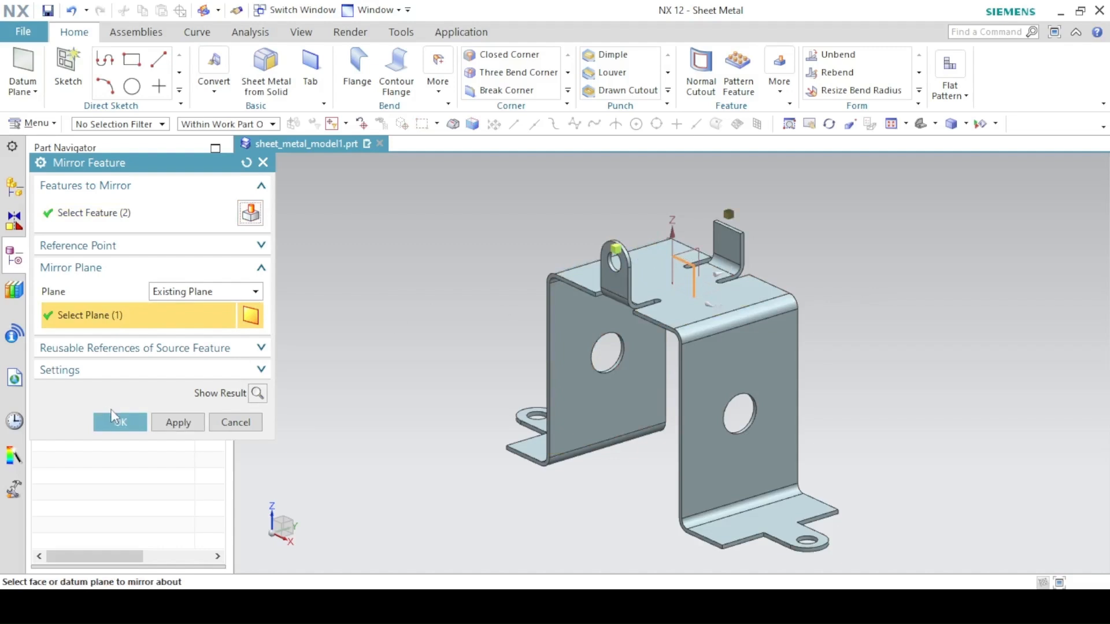
click(120, 423)
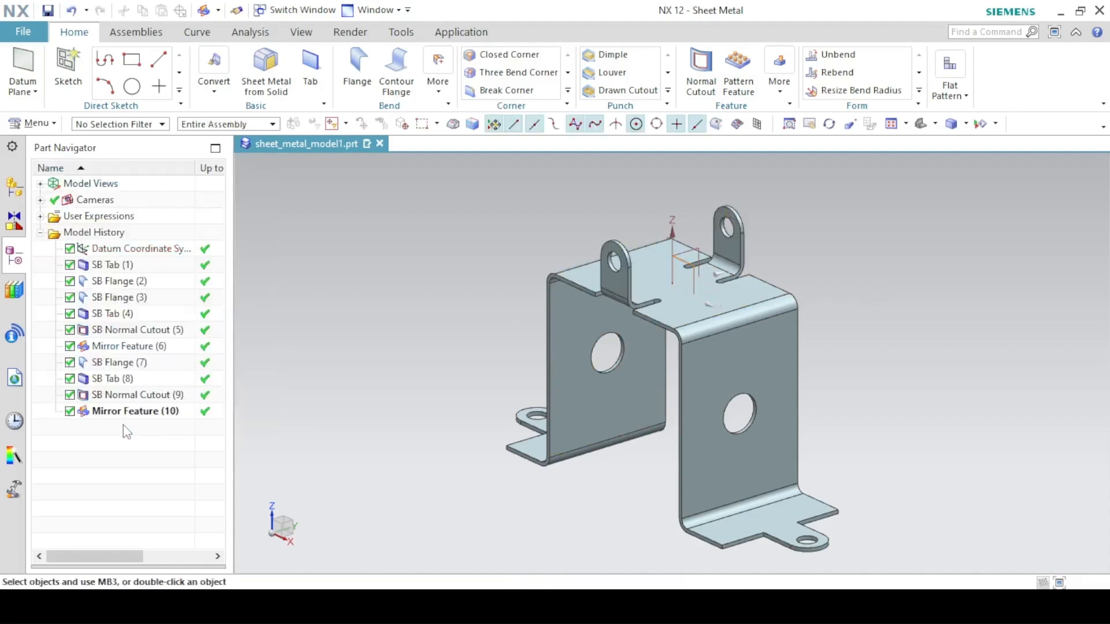
Hide all objects and show only the solid bodies, leaving the bracket without its datums and sketches
click(951, 124)
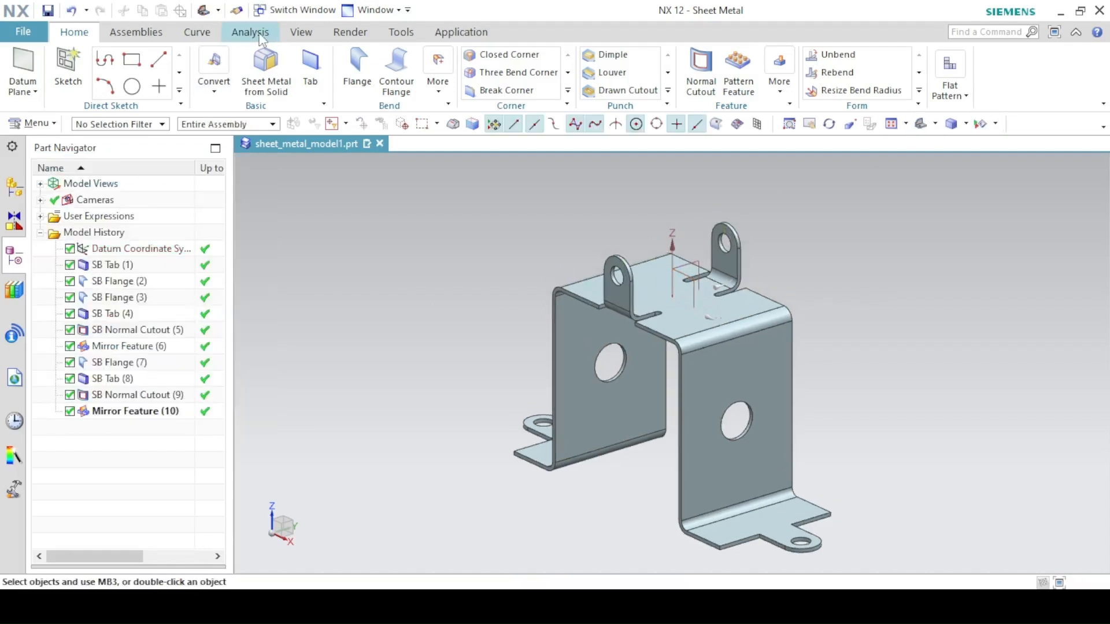
click(301, 32)
click(221, 64)
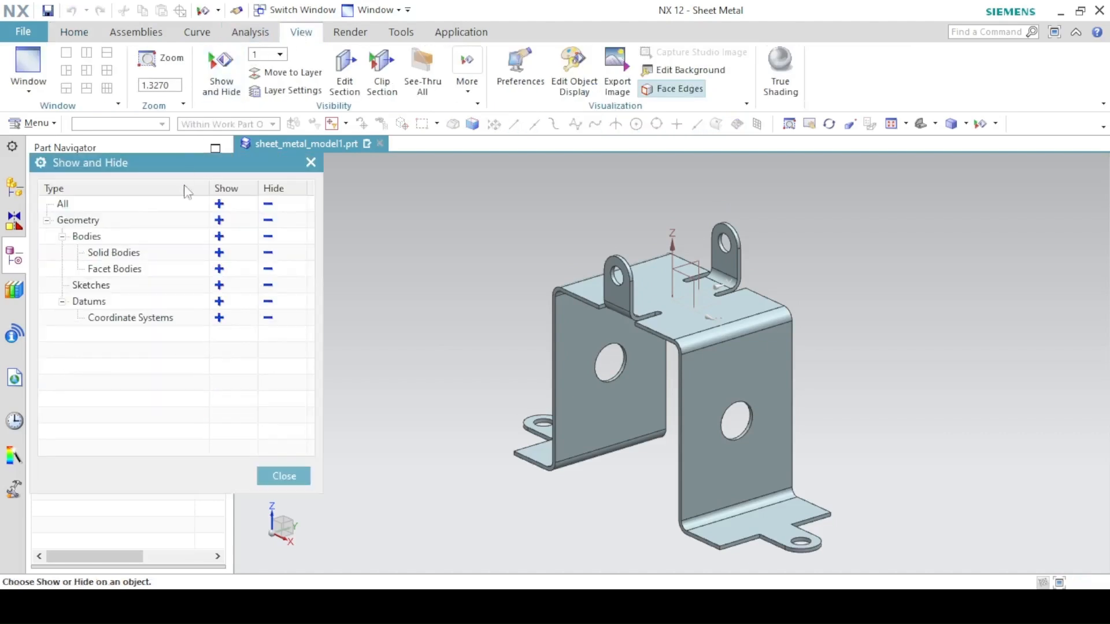
click(266, 207)
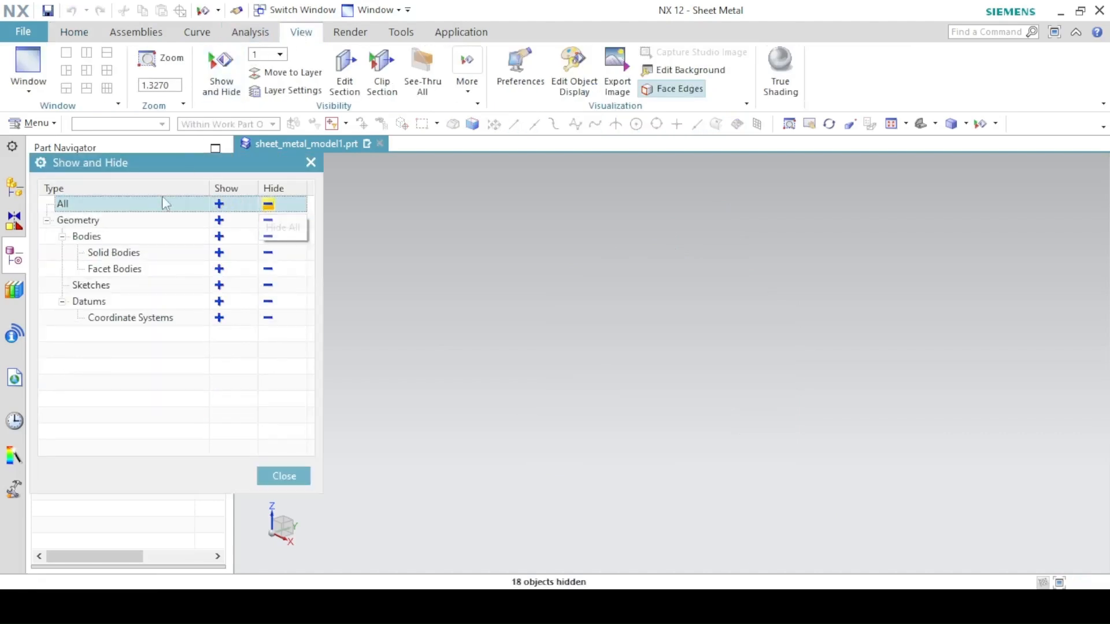
click(219, 253)
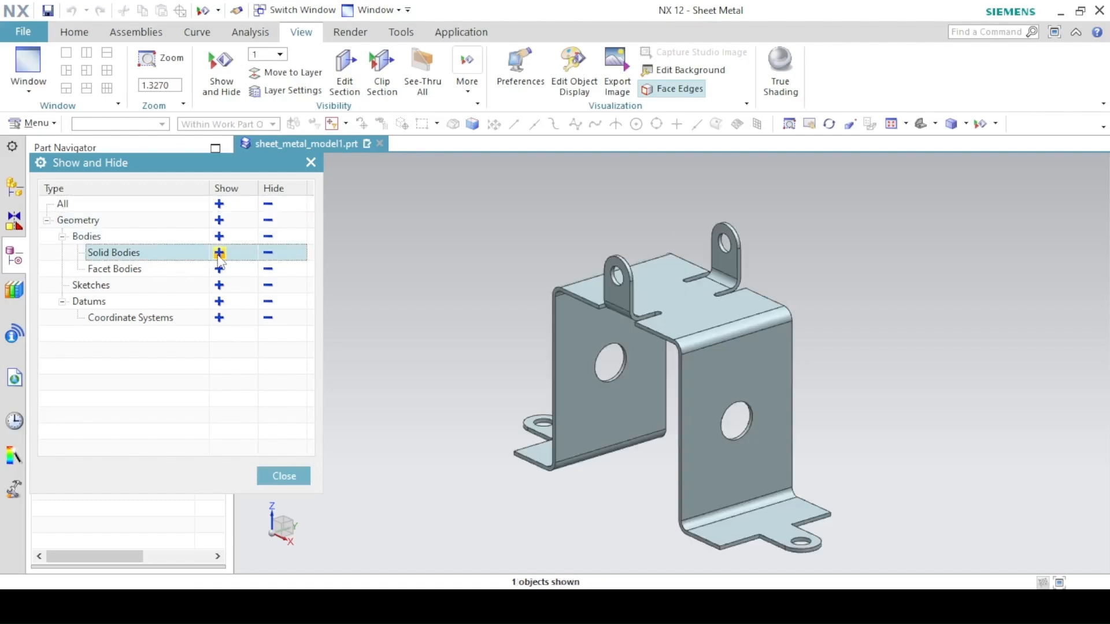
click(284, 475)
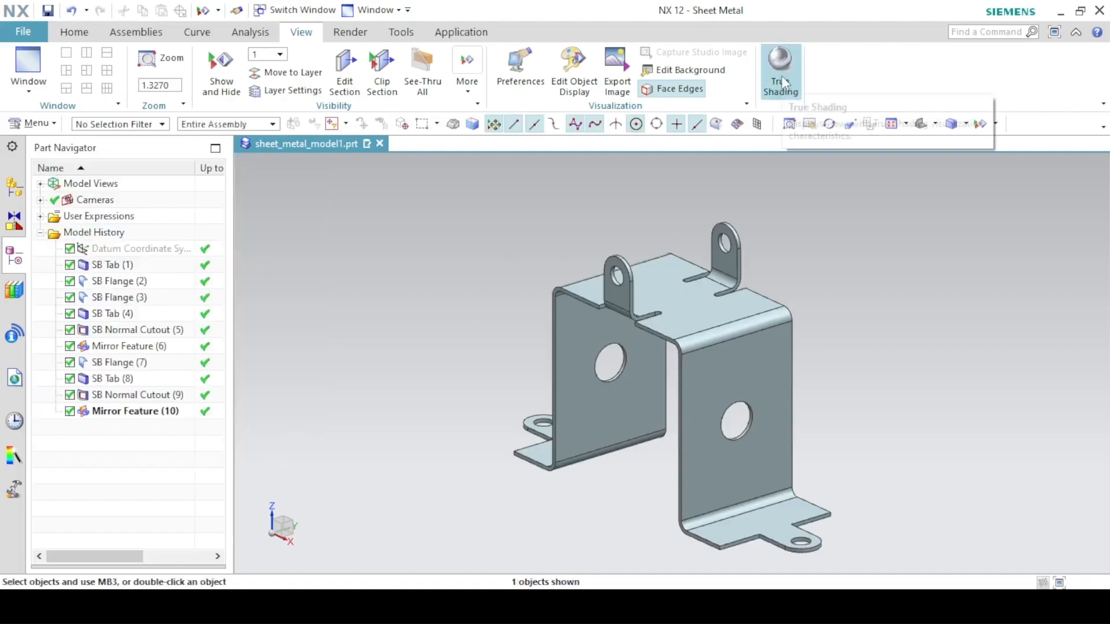
Look up the material appearance in draft.pdf and apply the Brushed Metal Wash global material to the bracket under True Shading
key(alt+Tab)
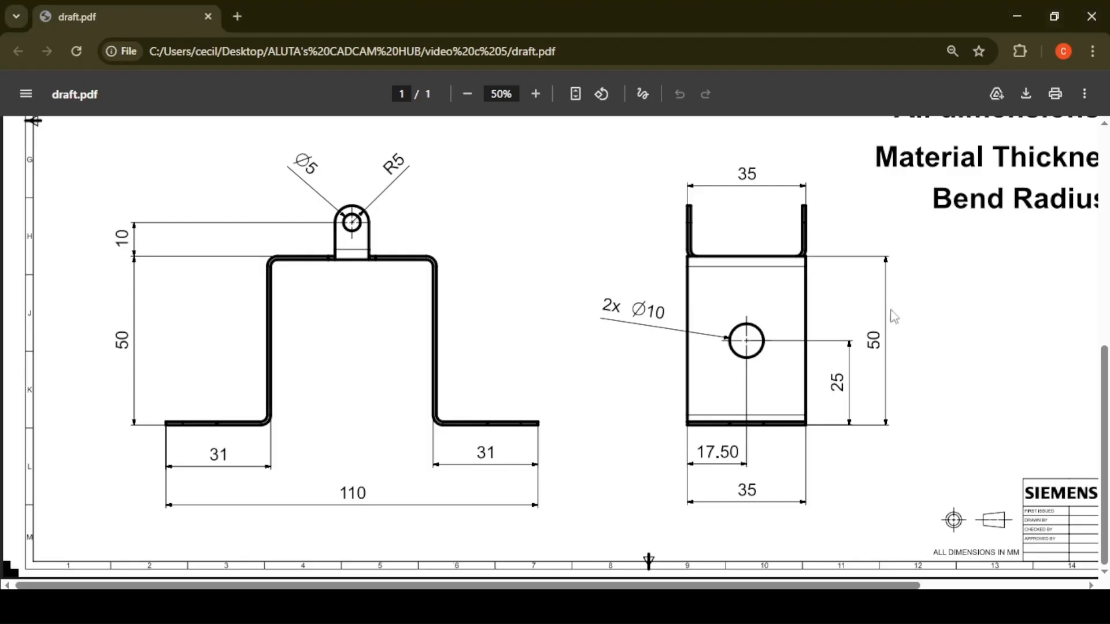
key(ctrl+minus)
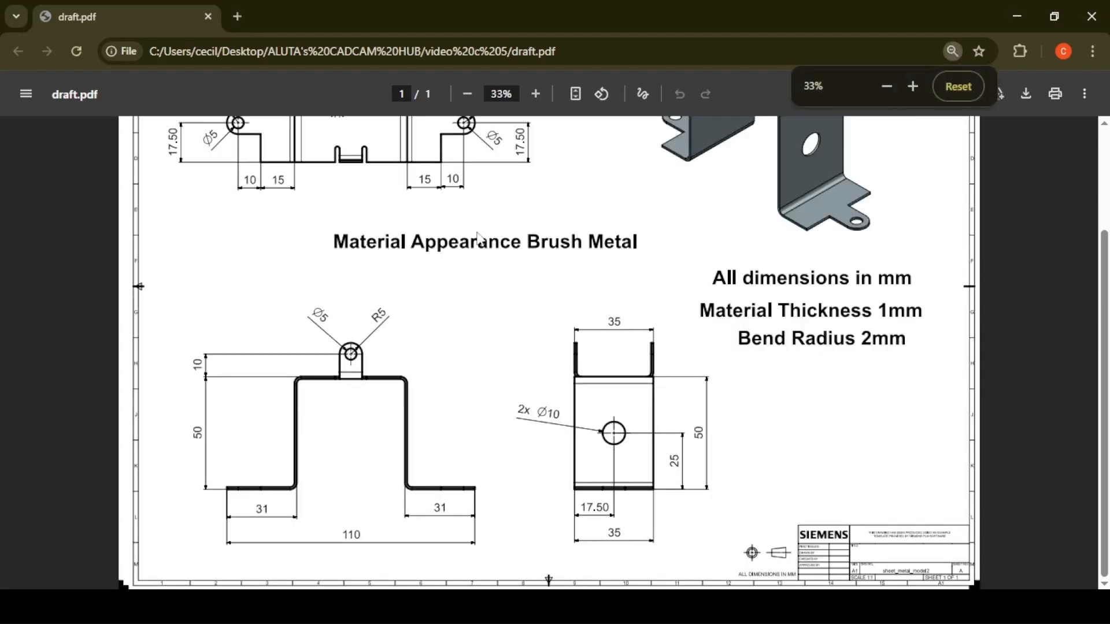
key(alt+Tab)
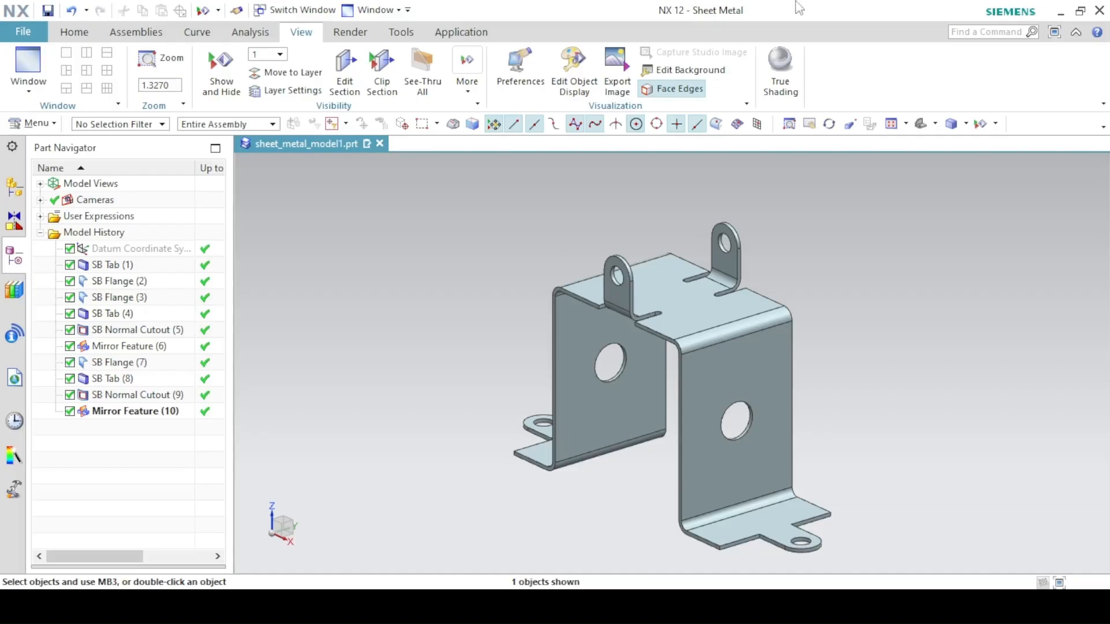
click(786, 57)
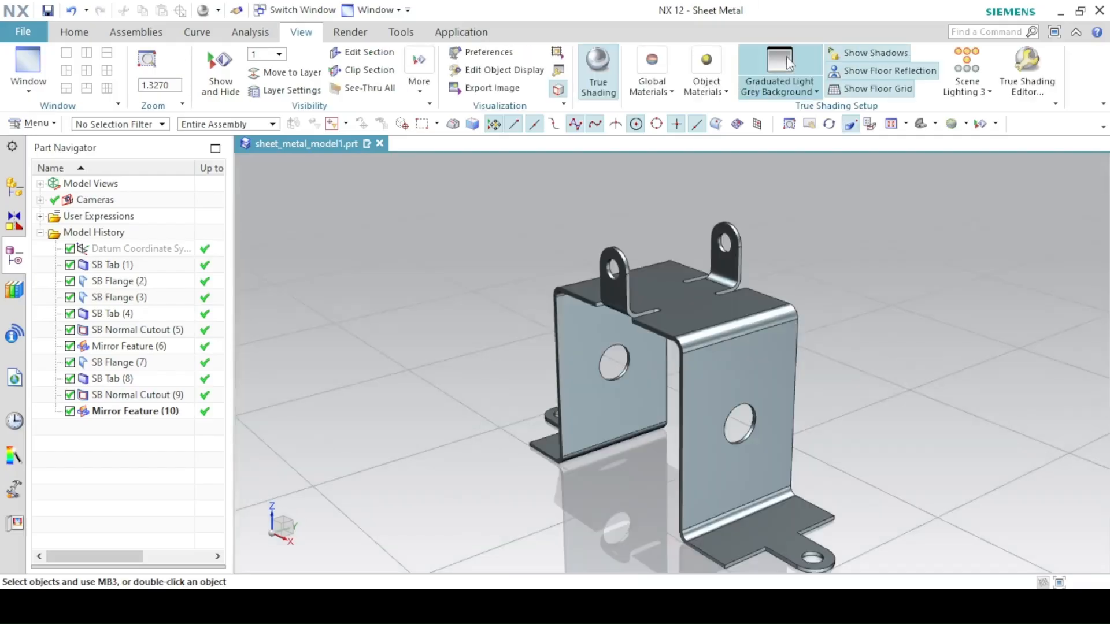
click(652, 83)
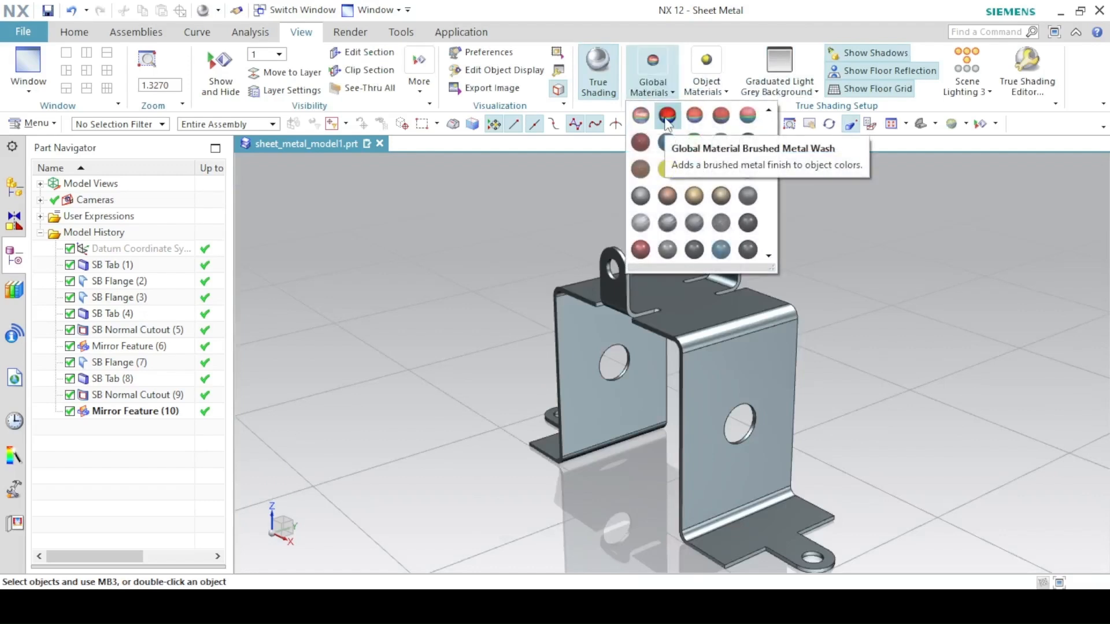
click(668, 118)
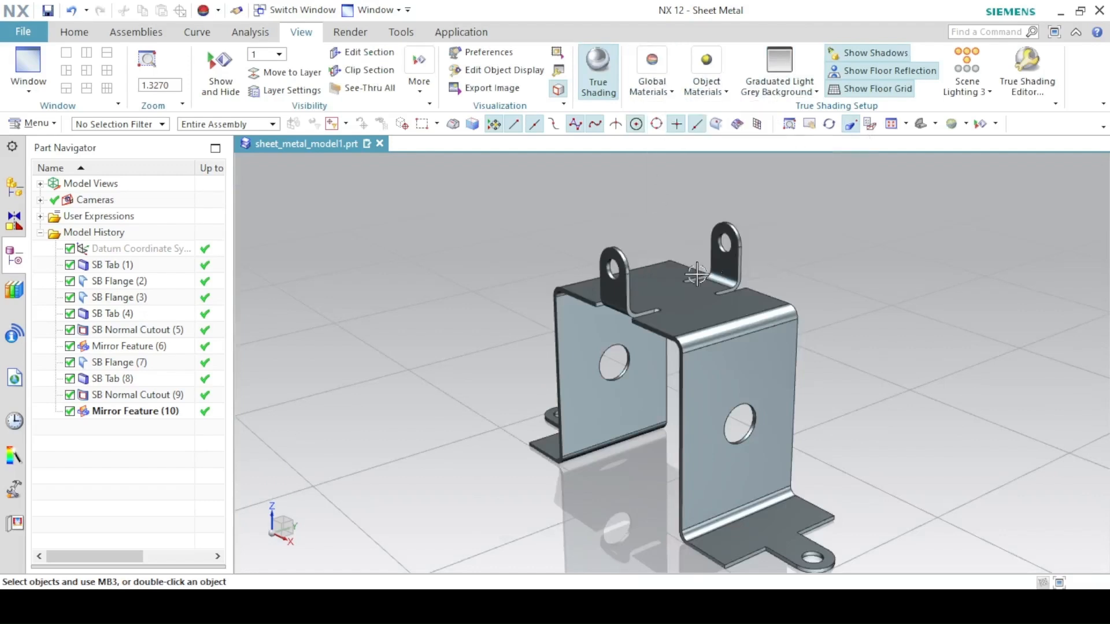
Turn off the floor grid and floor reflection in the True Shading display, keeping the shadows on
click(841, 93)
click(836, 70)
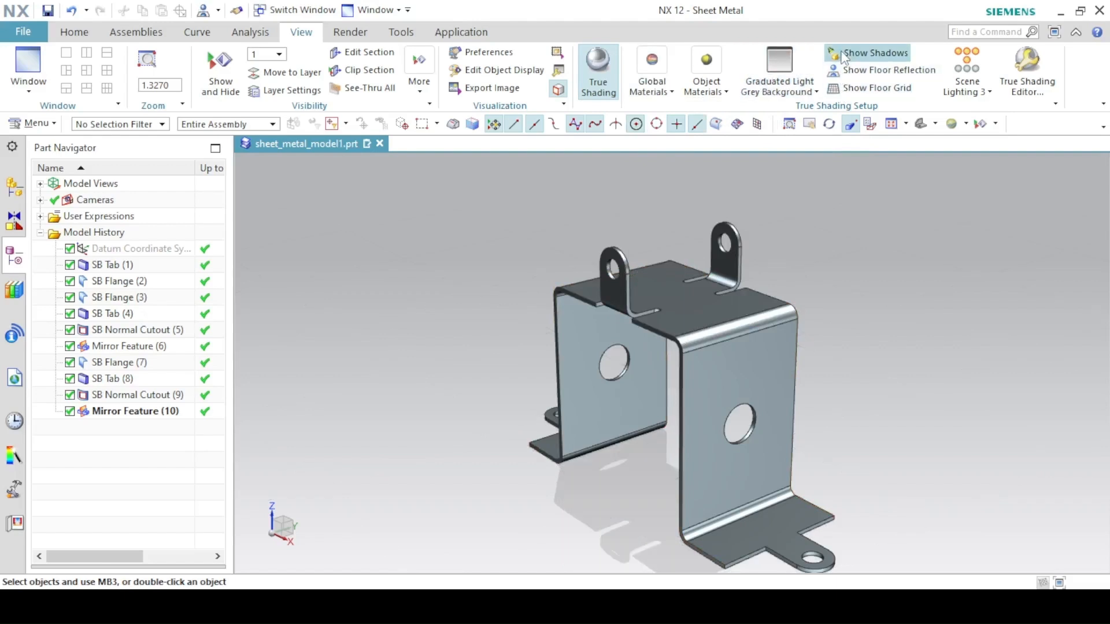
key(ctrl+f)
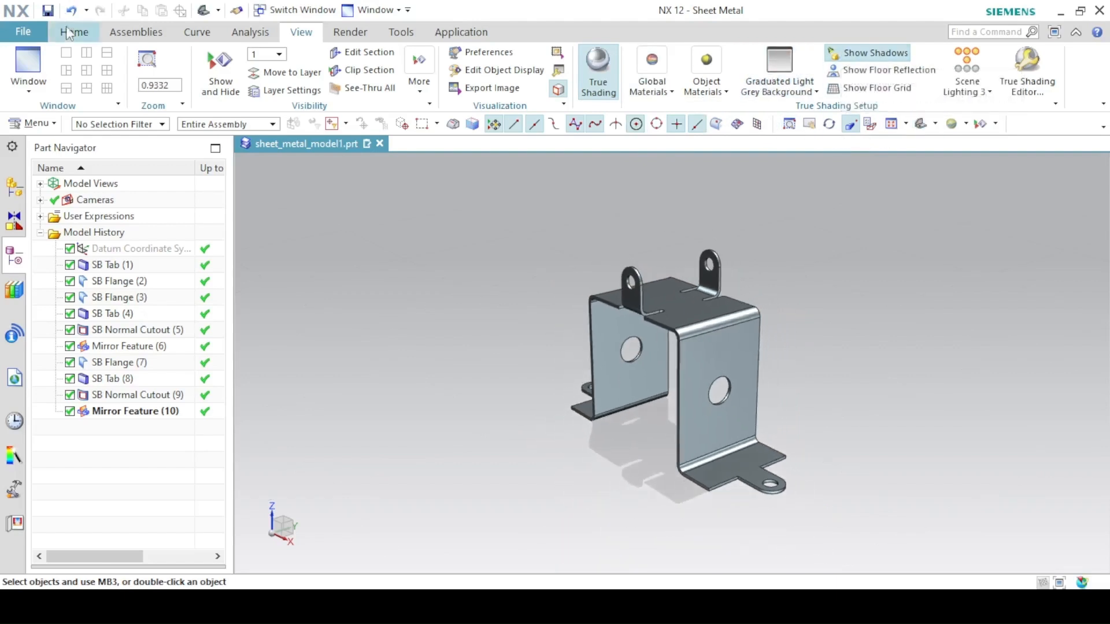
click(74, 31)
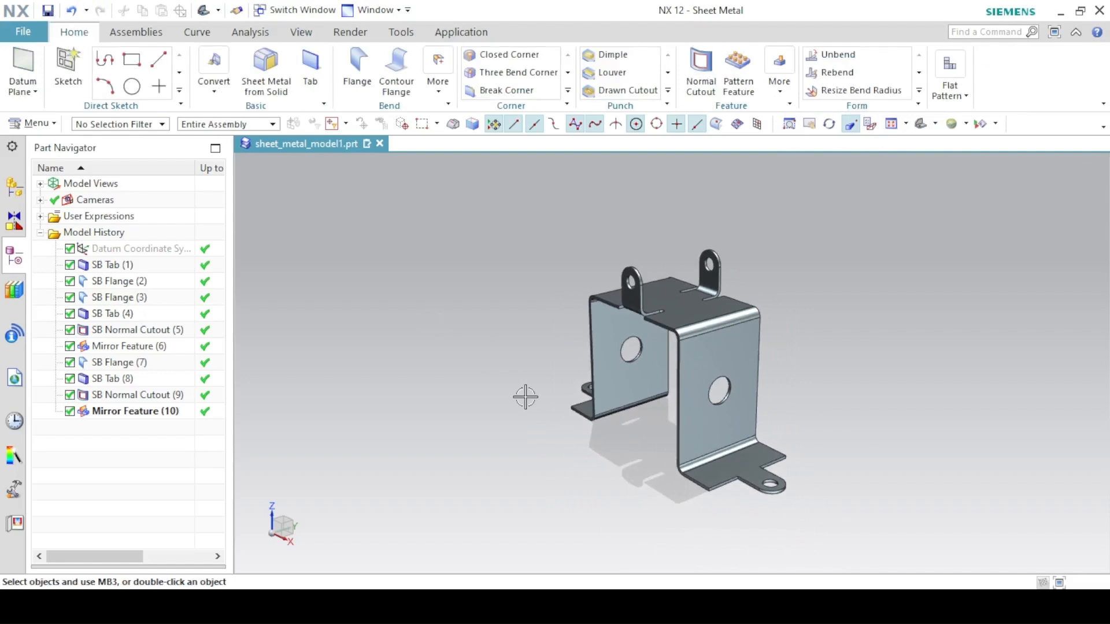